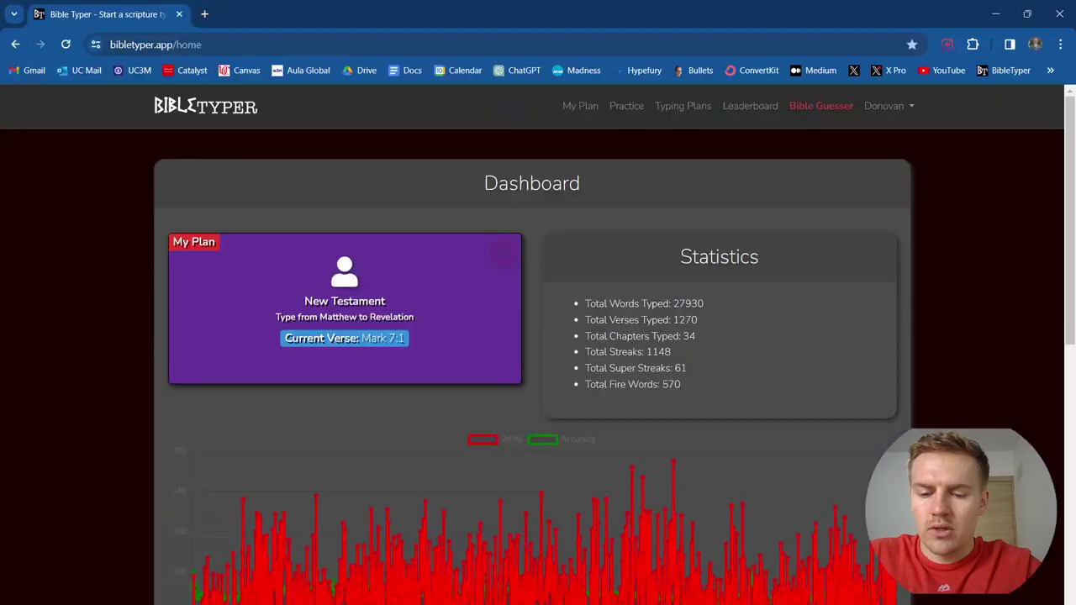
# - Switch BibleTyper to full screen and check the WPM chart below the Mark 7:1 plan
pyautogui.press('F11')
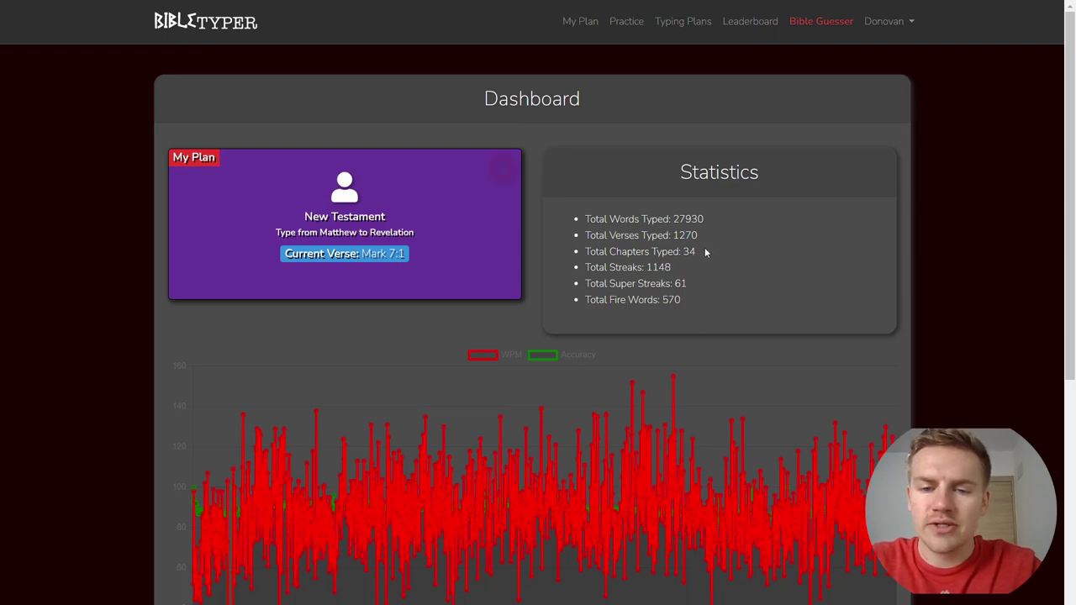
pyautogui.scroll(-3, 589, 421)
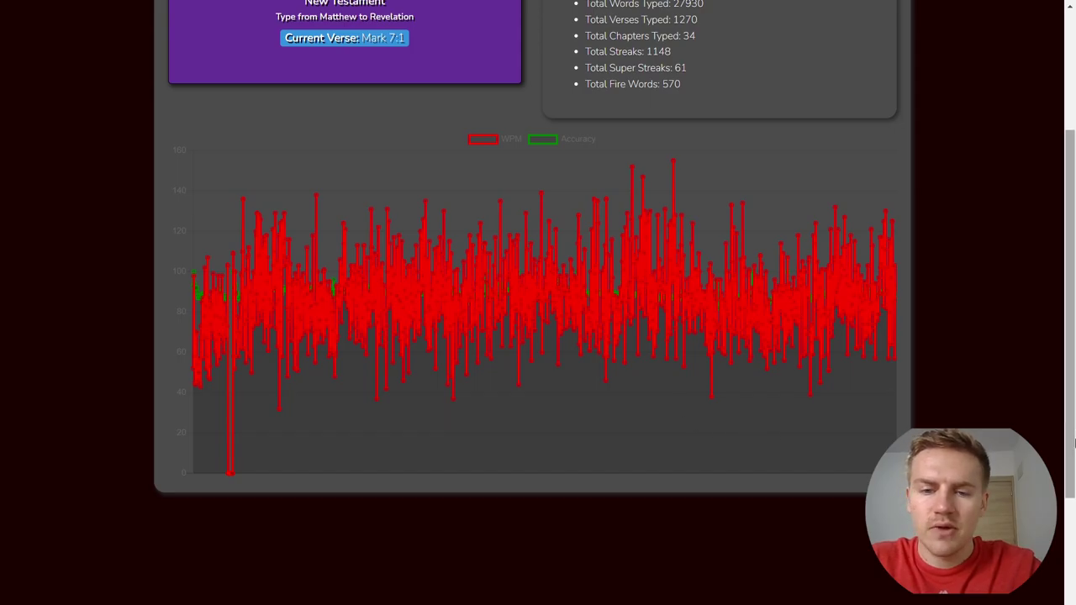
pyautogui.scroll(3, 1075, 443)
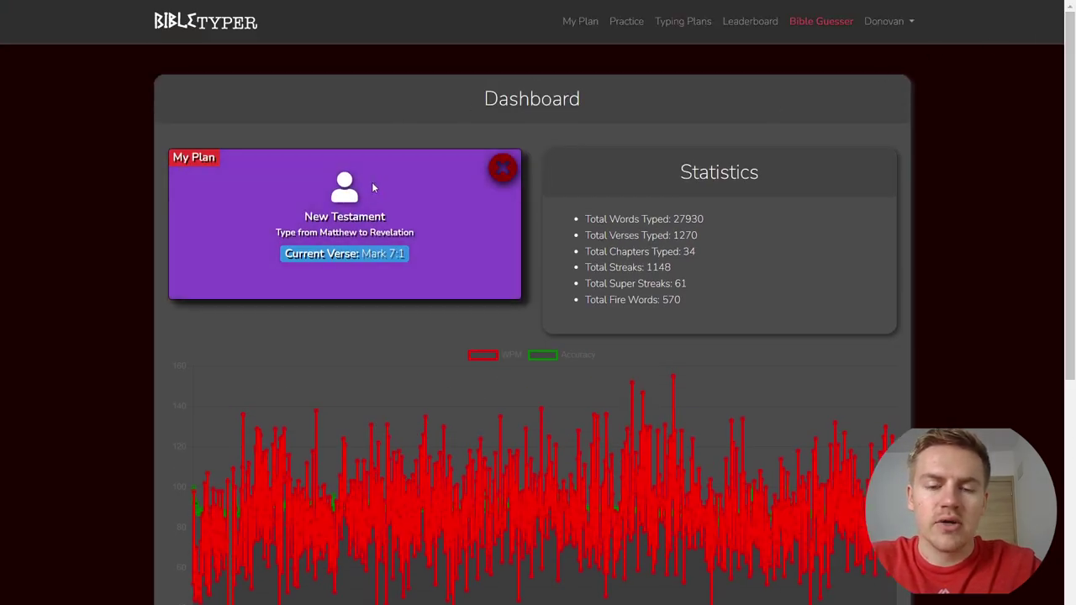
# - Open the Mark 7:1 typing practice from the My Plan card
pyautogui.click(373, 186)
pyautogui.scroll(-10, 1074, 389)
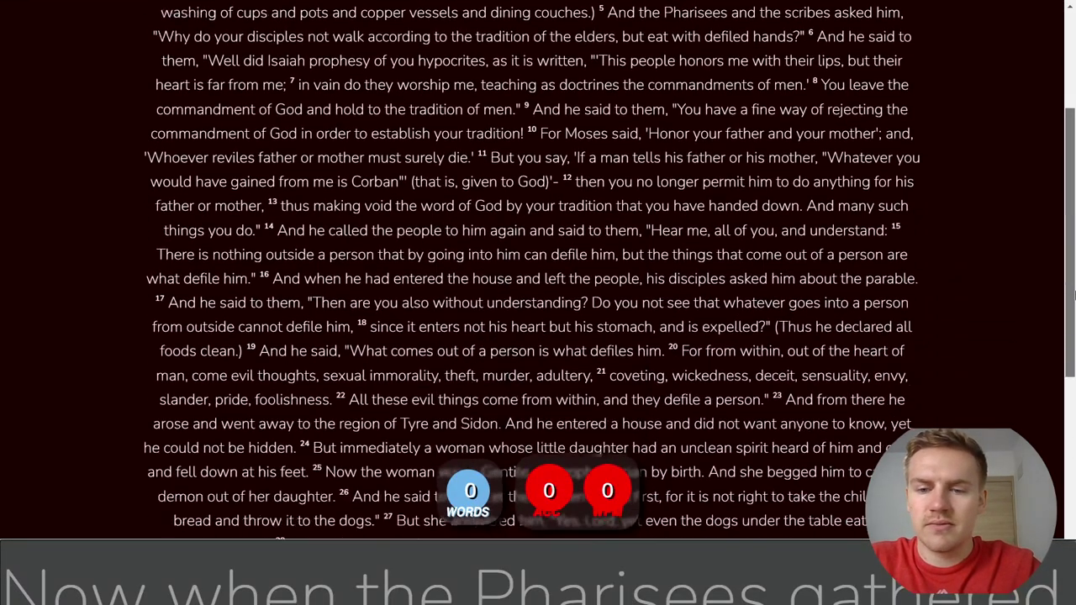
pyautogui.scroll(10, 1074, 389)
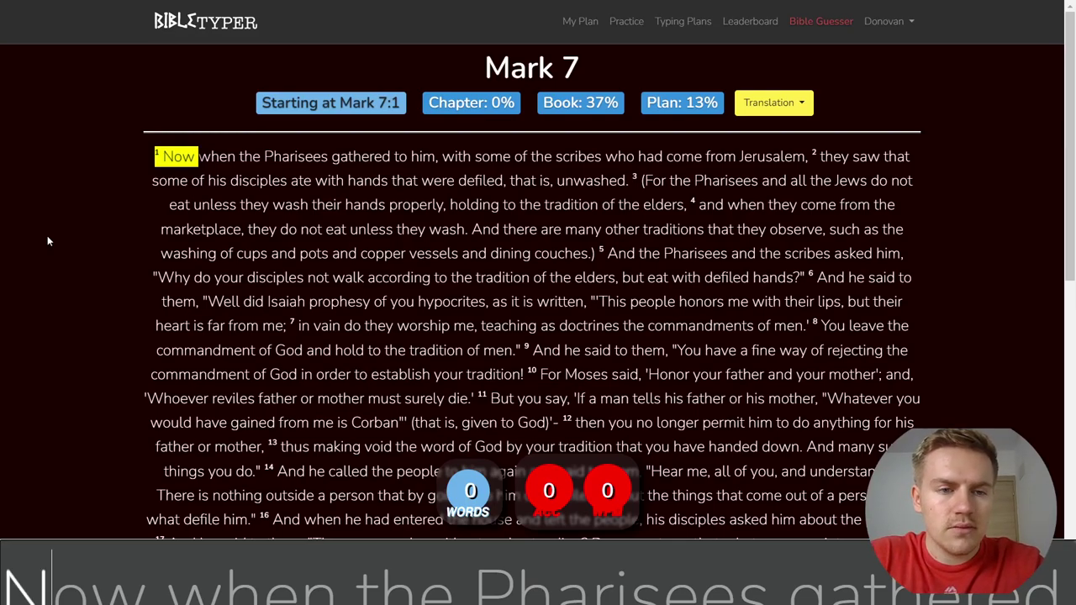
# - Type Mark 7:1–2 through 'unwashed', correcting mistyped words along the way
pyautogui.write('ow when the Phar')
pyautogui.write('isee')
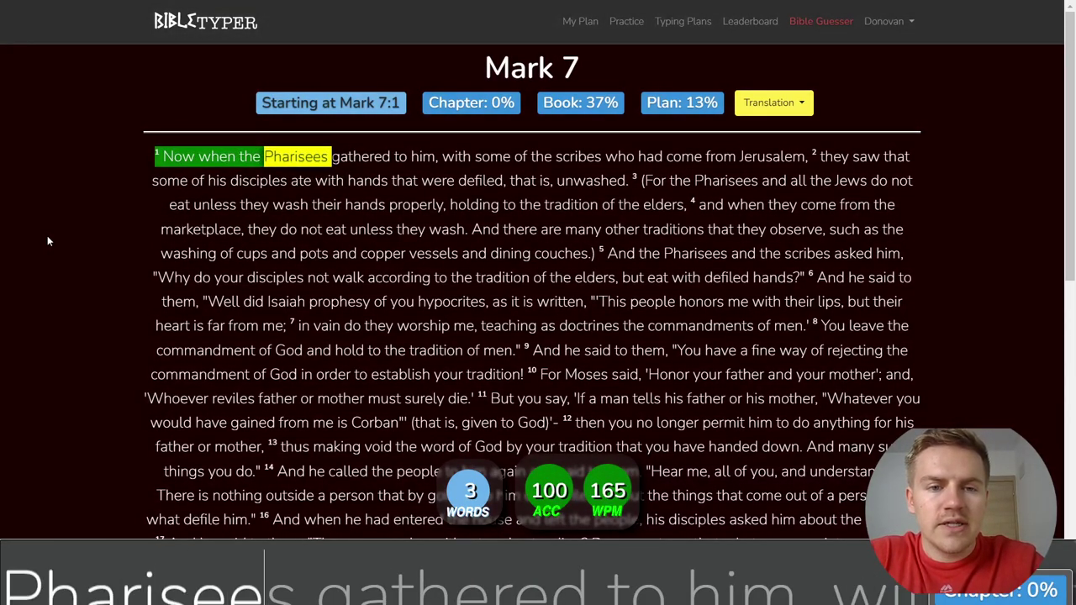
pyautogui.write('s gathered to him, with some of th')
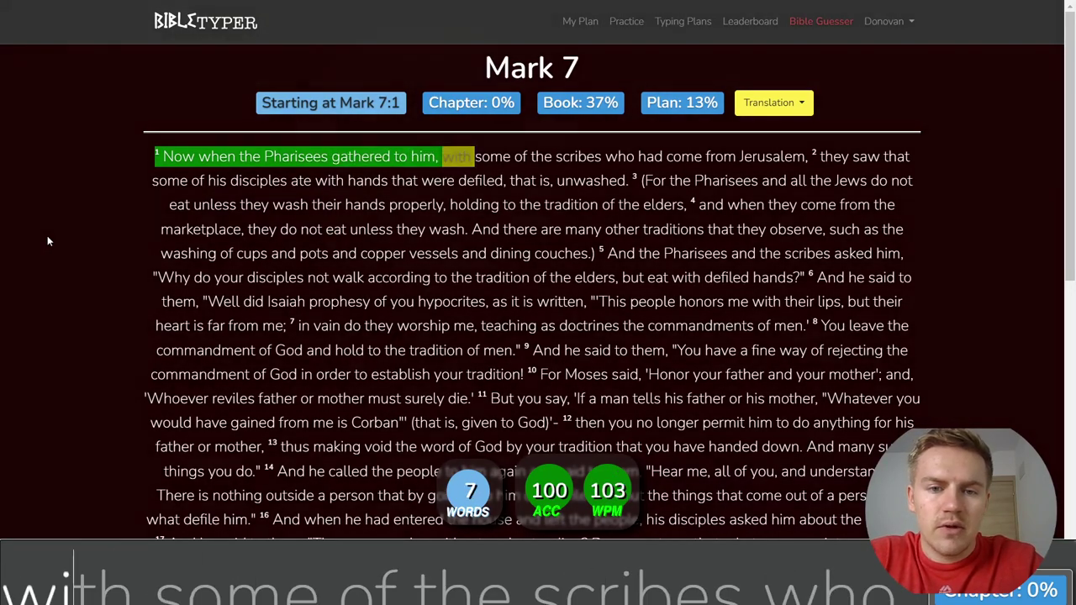
pyautogui.write('e scribes')
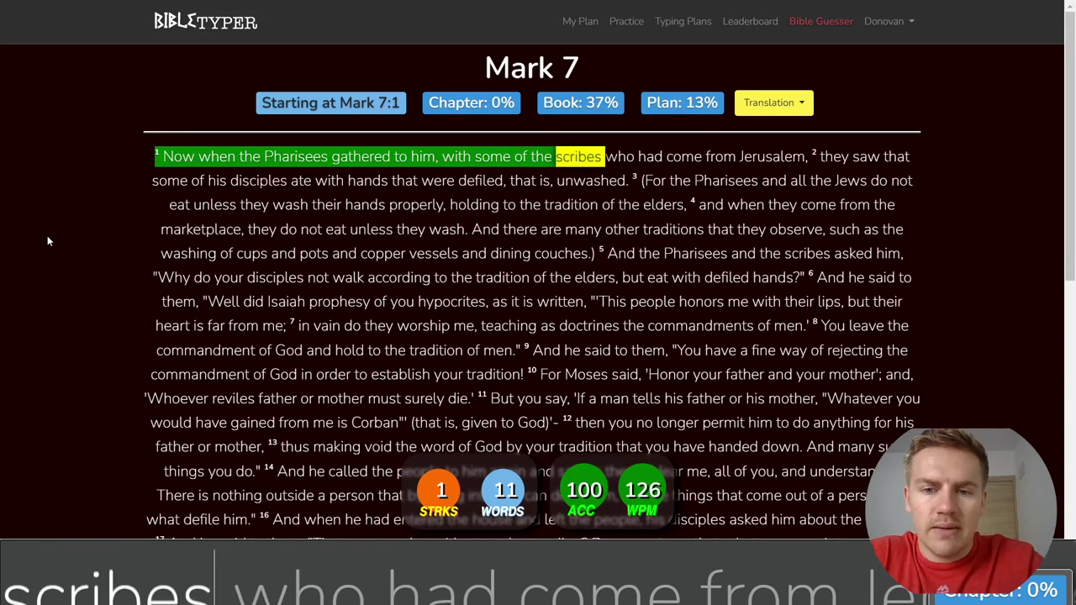
pyautogui.write(' who had come from ')
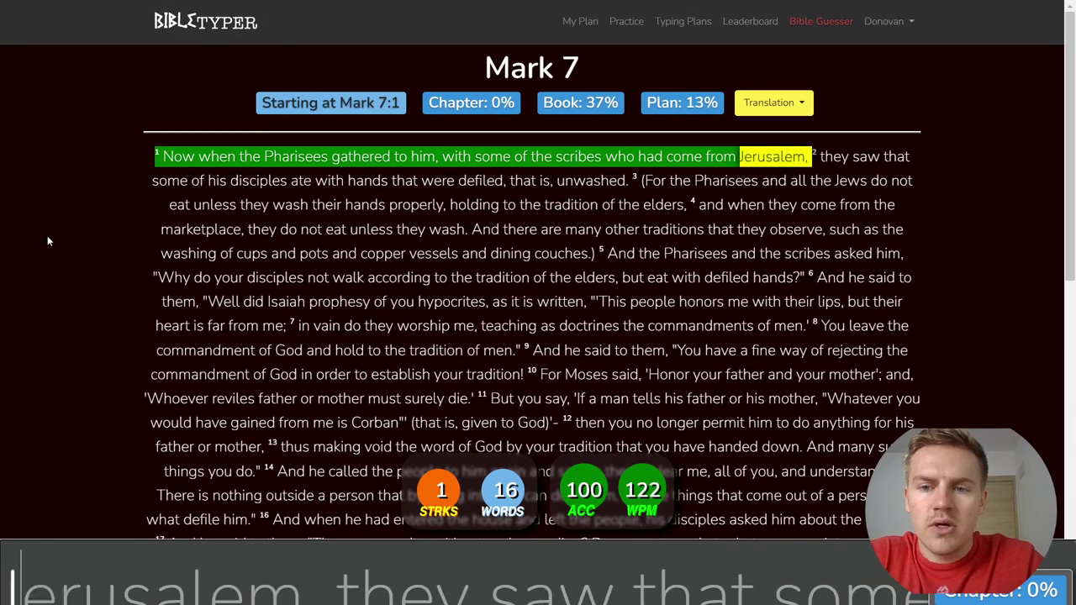
pyautogui.write('Jerusalem, The')
pyautogui.press('BackSpace')
pyautogui.press('BackSpace')
pyautogui.press('BackSpace')
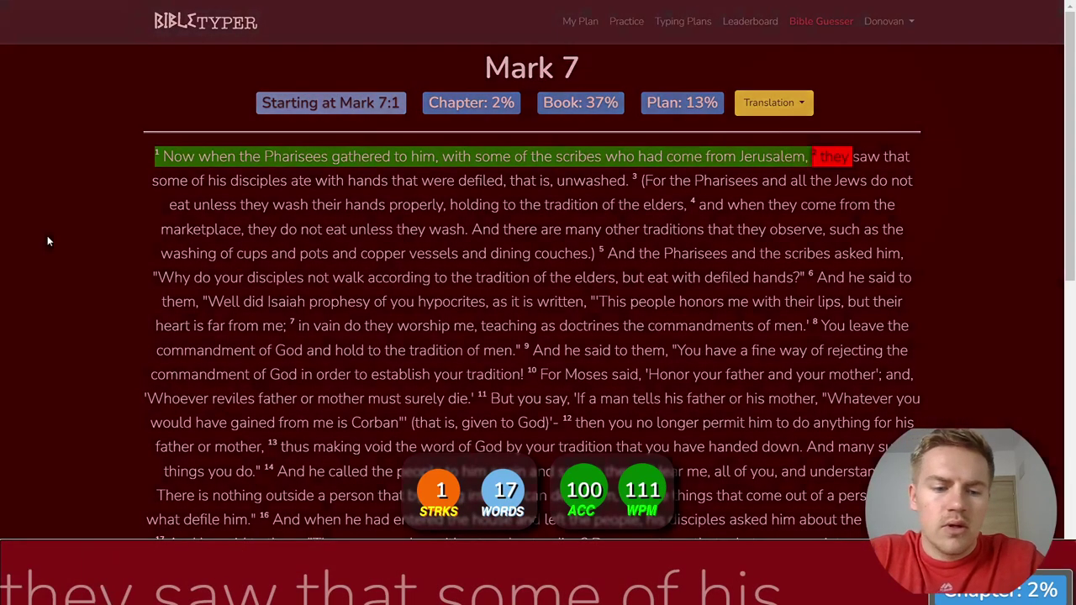
pyautogui.write('they saw that some of his disc')
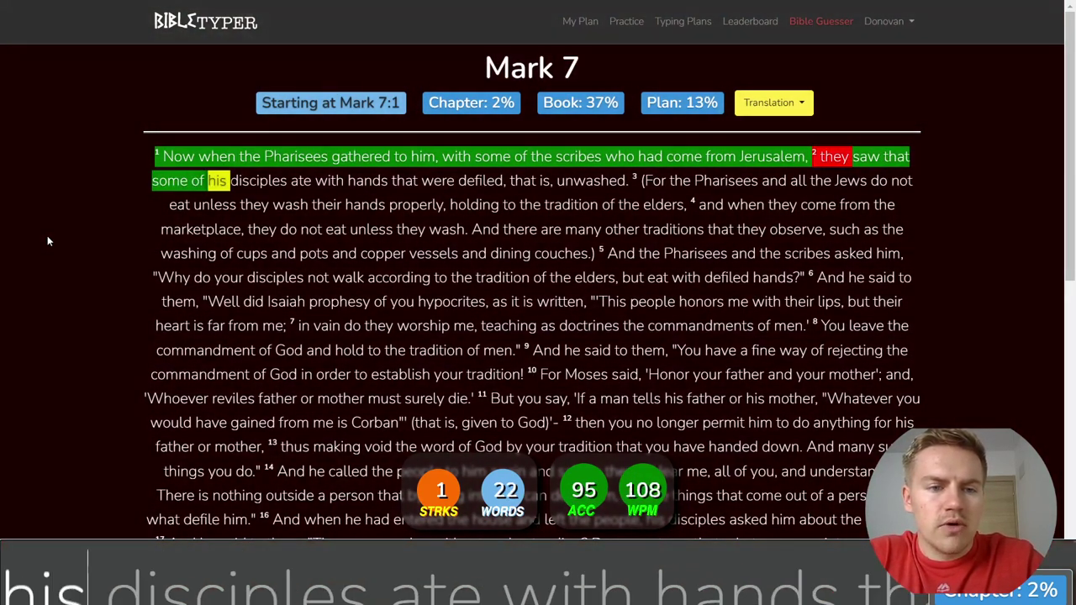
pyautogui.write('iples ate with ')
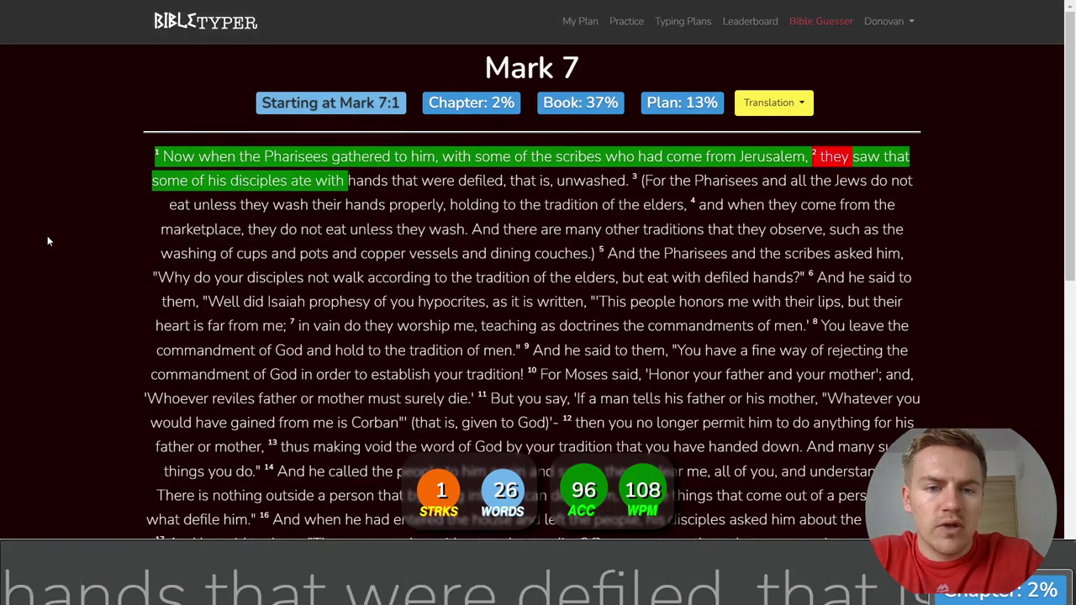
pyautogui.write('hands that were defiled, that is,')
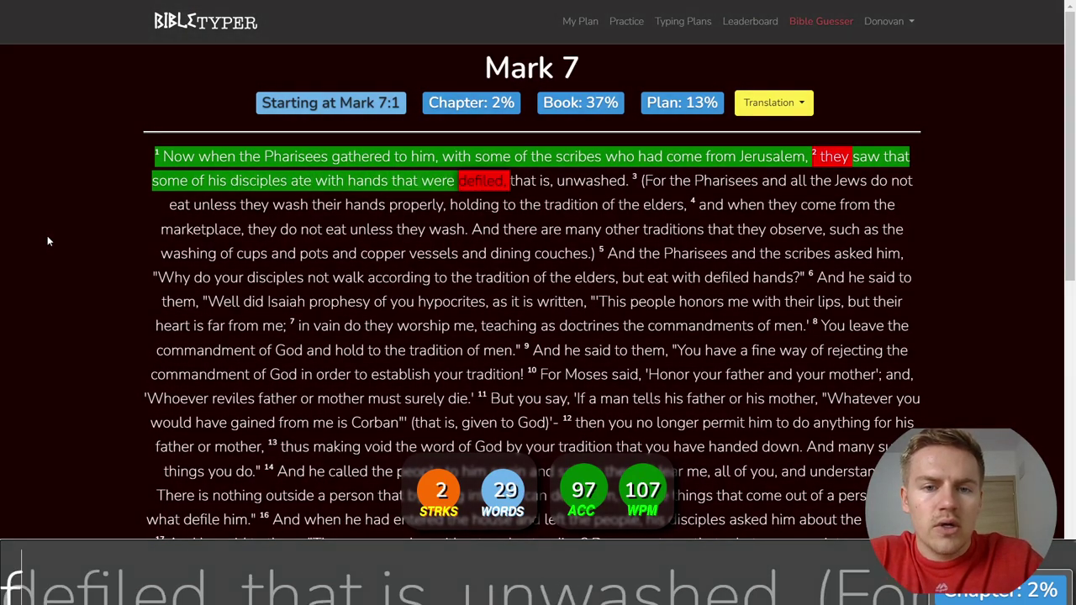
pyautogui.write(' un')
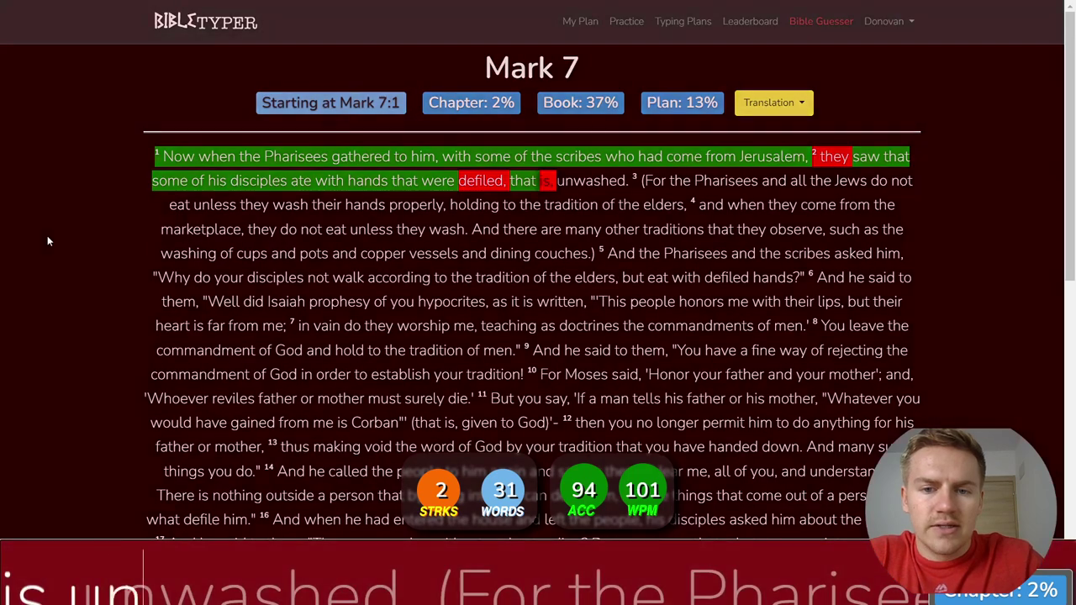
pyautogui.press('BackSpace')
pyautogui.press('BackSpace')
pyautogui.press('BackSpace')
pyautogui.press('BackSpace')
pyautogui.press('BackSpace')
pyautogui.write('unwashed')
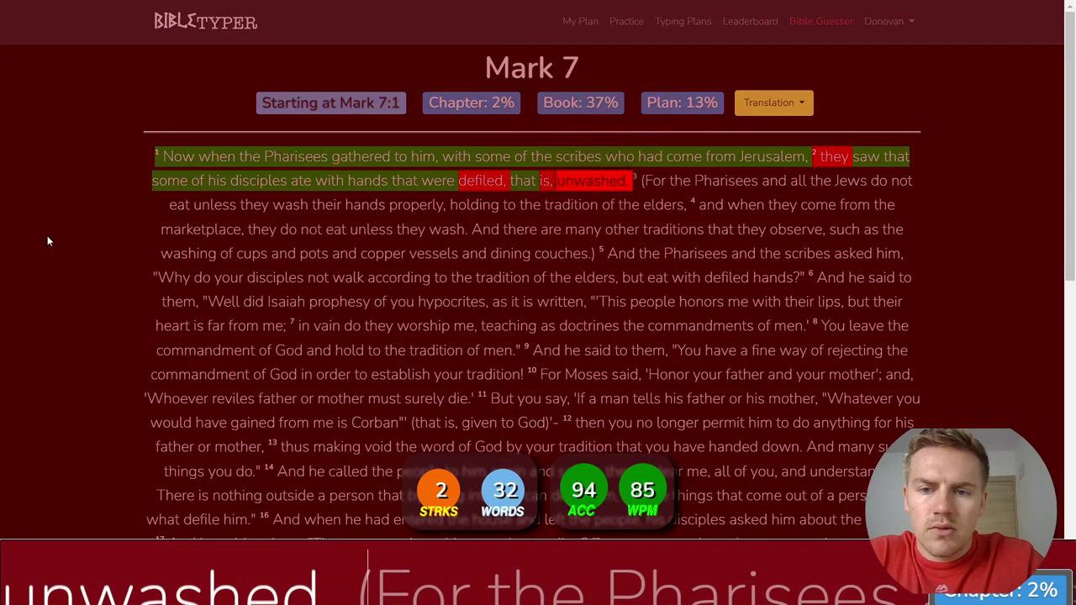
pyautogui.write('. (For the ')
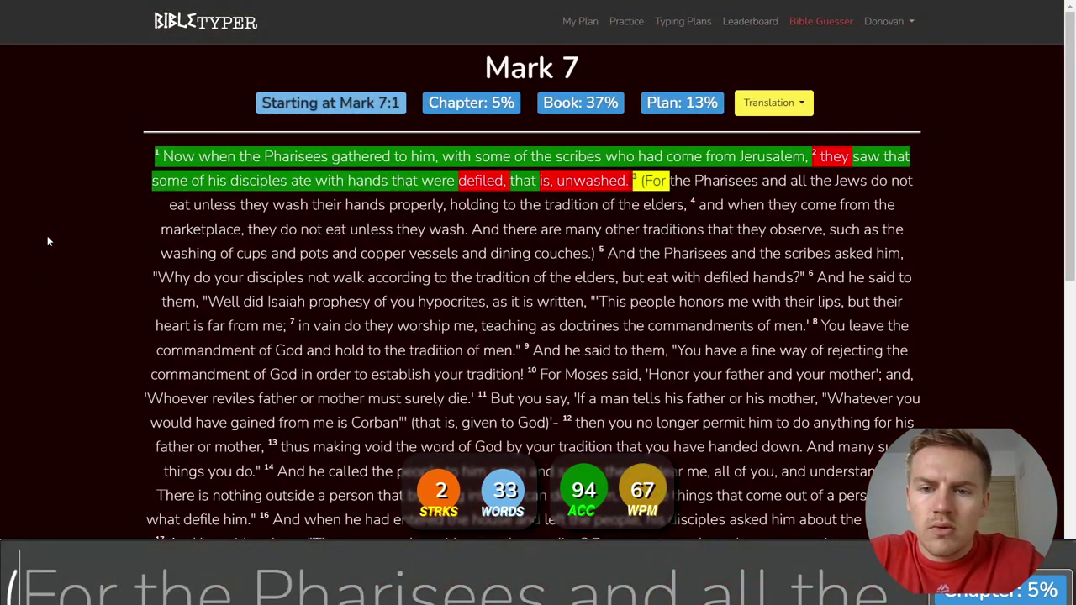
pyautogui.write('Pharis')
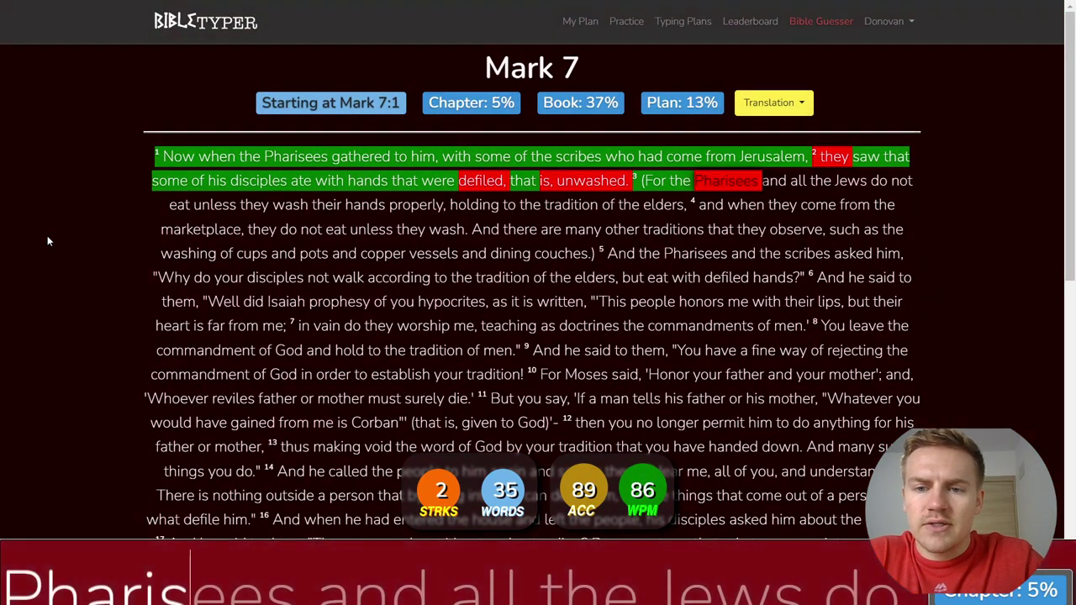
pyautogui.write('ees and all')
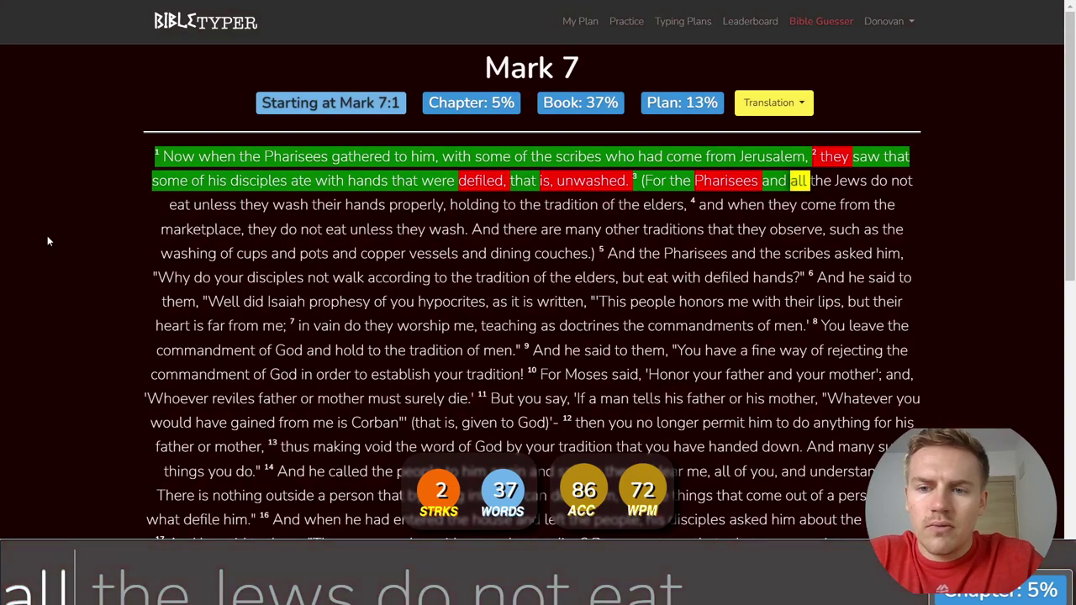
pyautogui.write(' the Jews do not eat unless th')
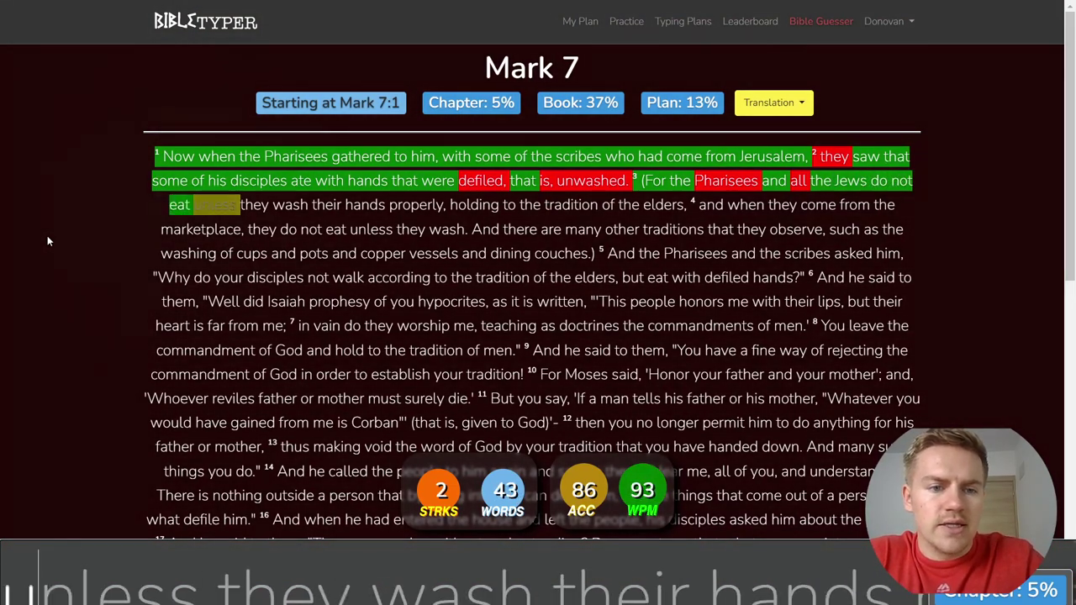
pyautogui.write('ey wash their h')
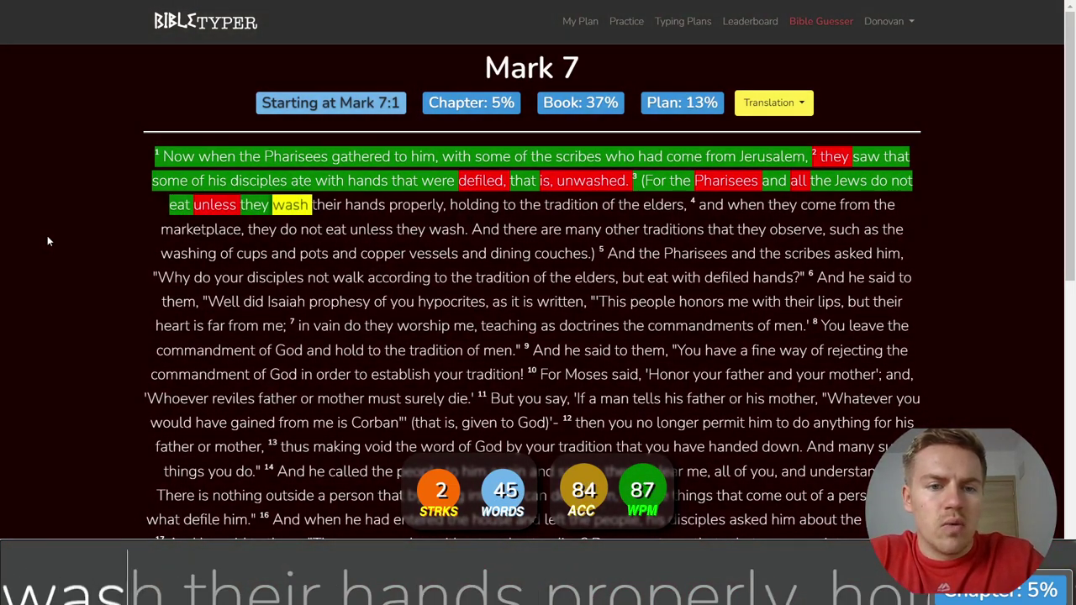
pyautogui.write('ands properly, holdin')
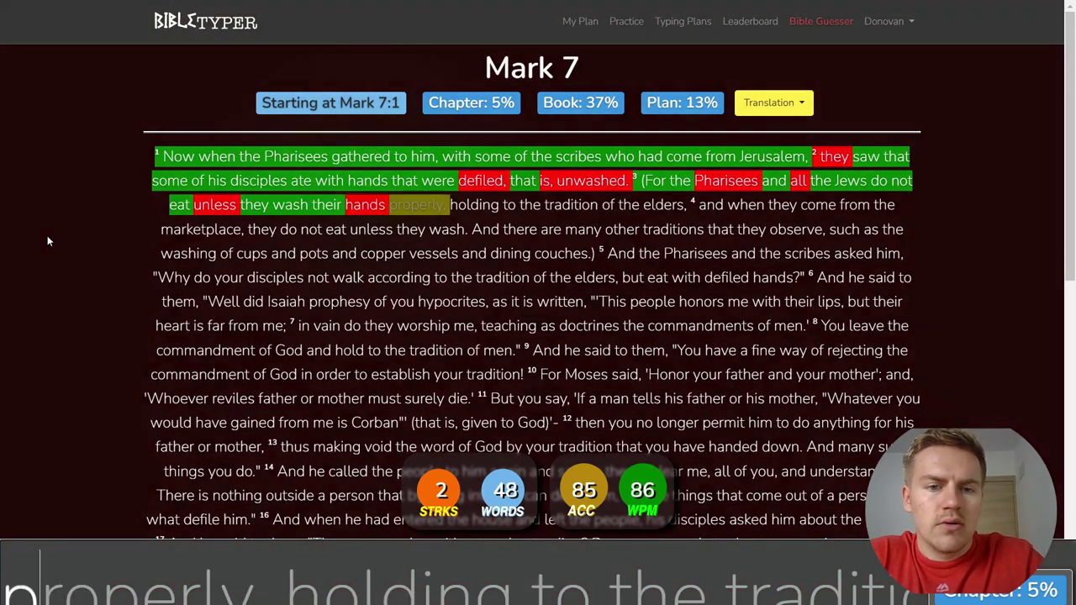
pyautogui.write('g to theh')
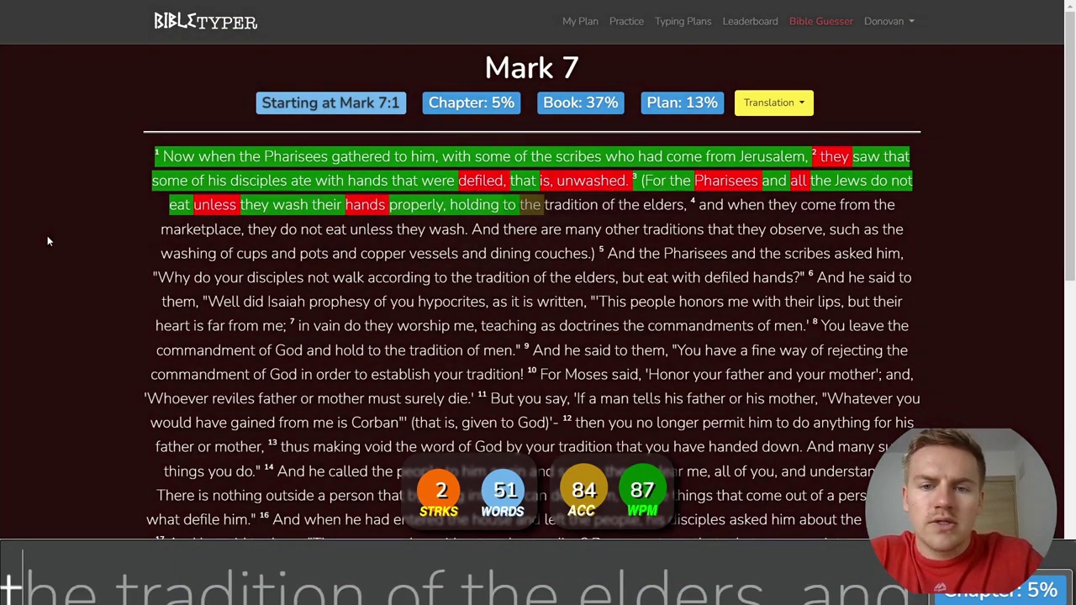
# - Type Mark 7:3–5 up to 'And he said to the', fixing typos in 'the' and 'tradition'
pyautogui.press('BackSpace')
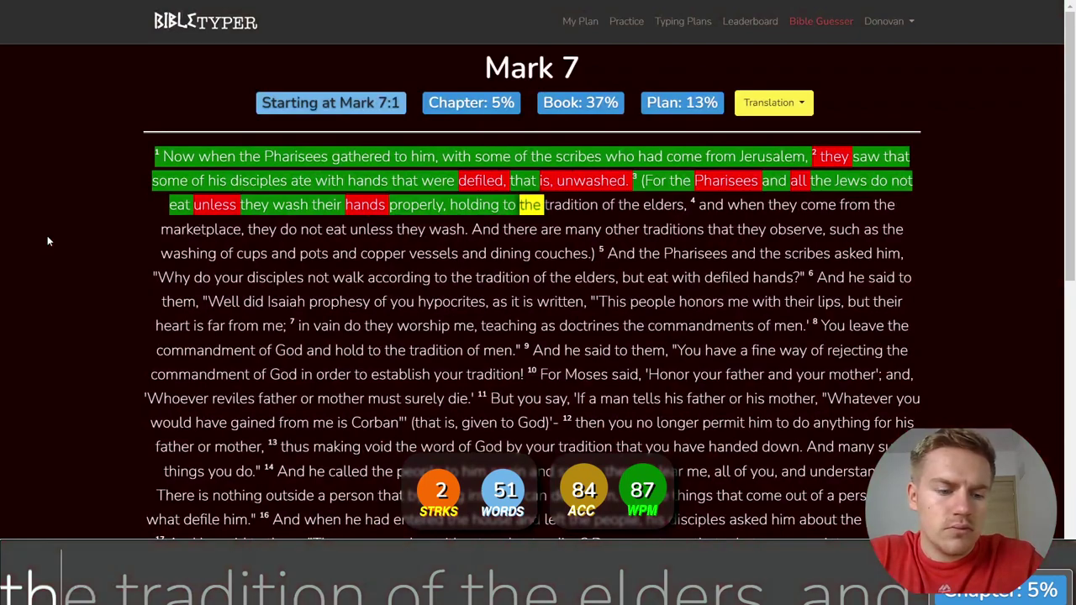
pyautogui.write('tradition of the')
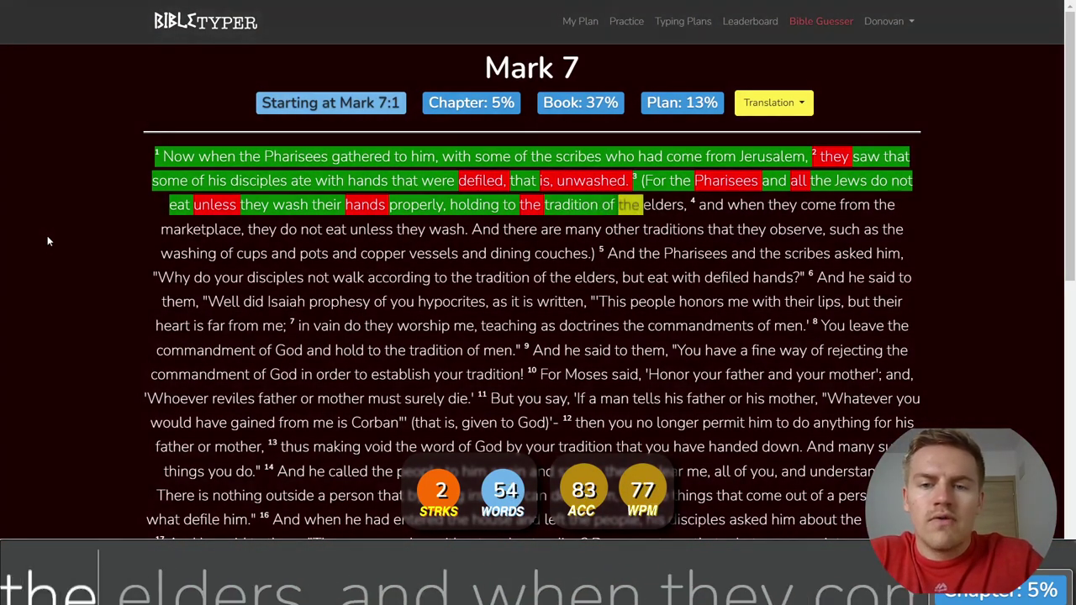
pyautogui.write(' eldwhen ')
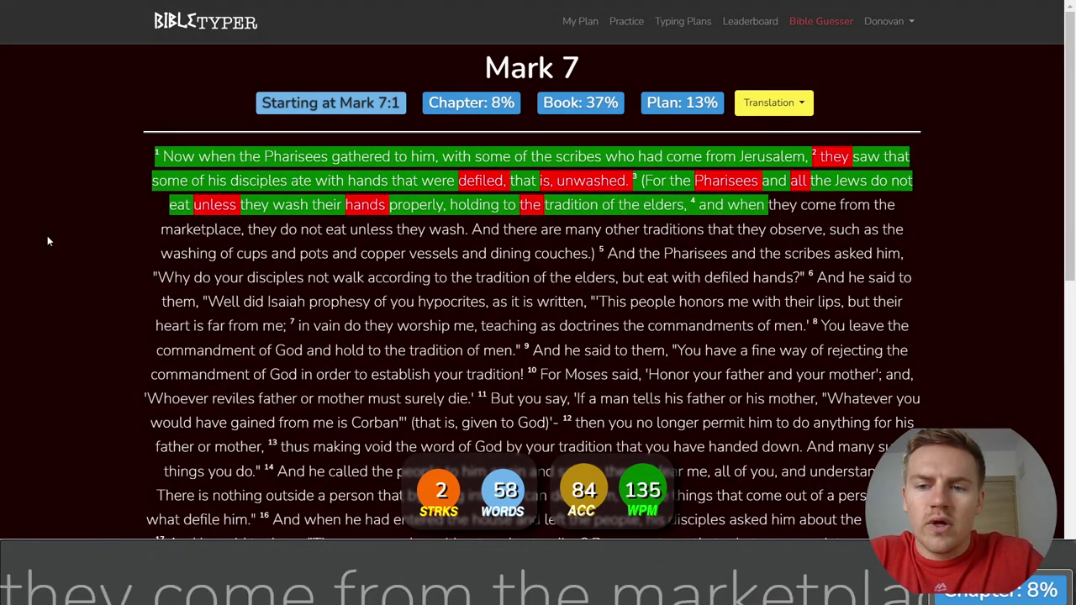
pyautogui.write('come from the marketplace, ')
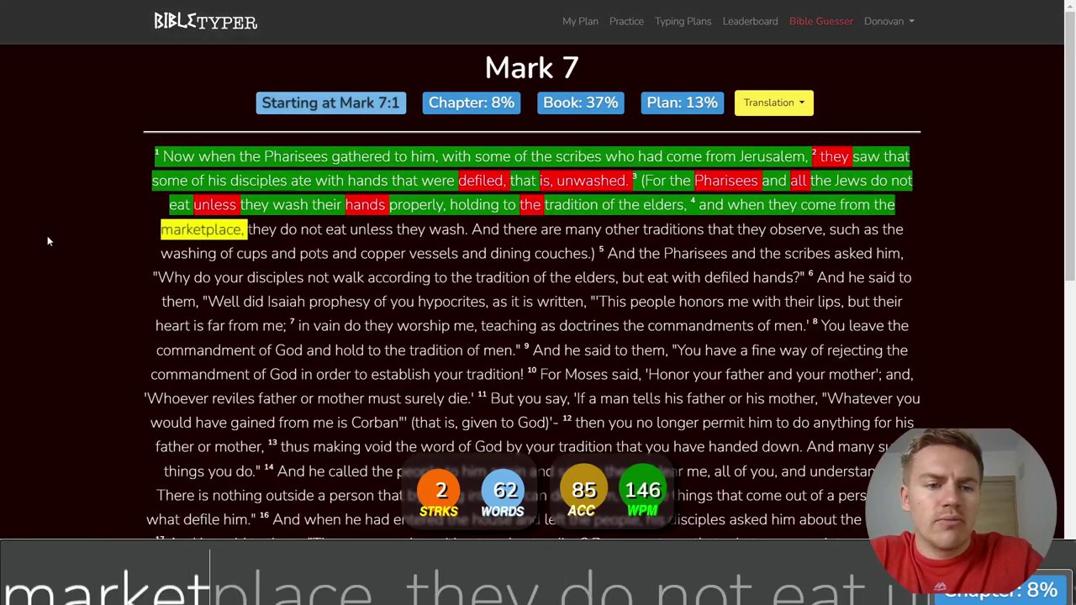
pyautogui.write('they do not eat un')
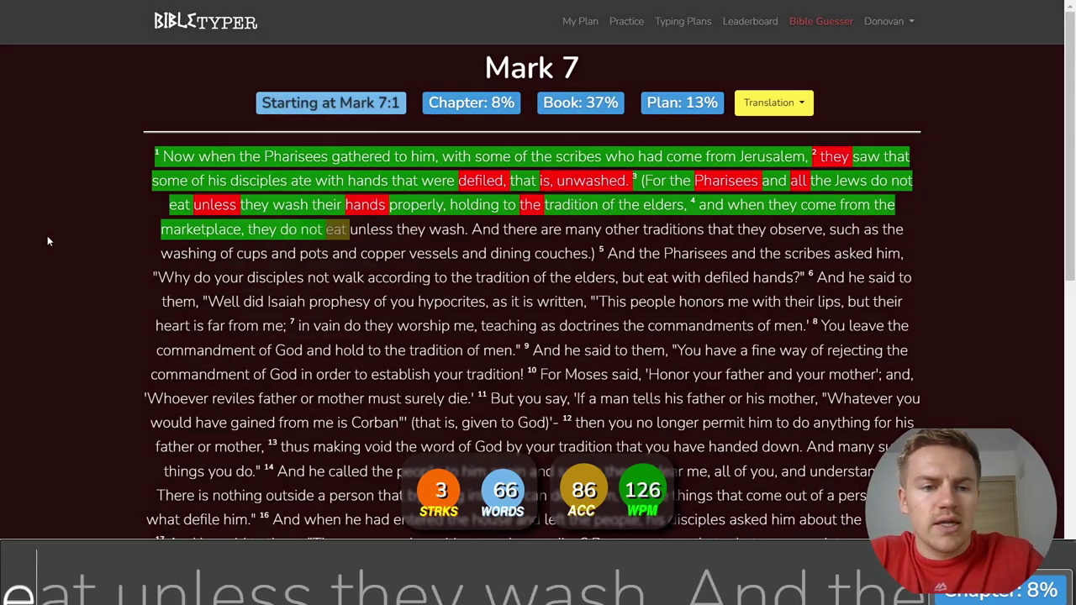
pyautogui.write('less they wash. ')
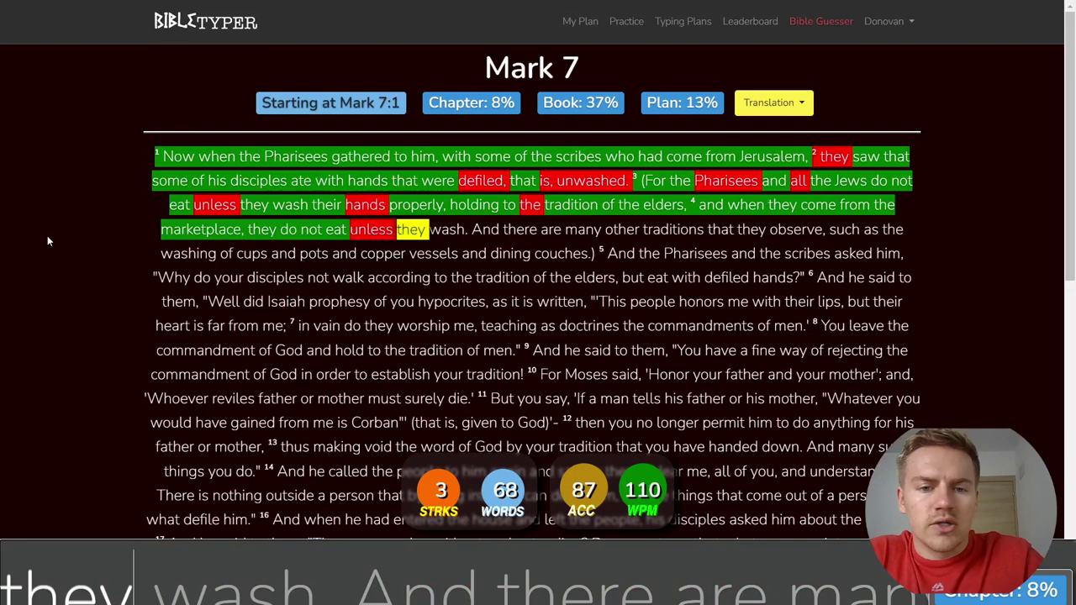
pyautogui.write('And thb')
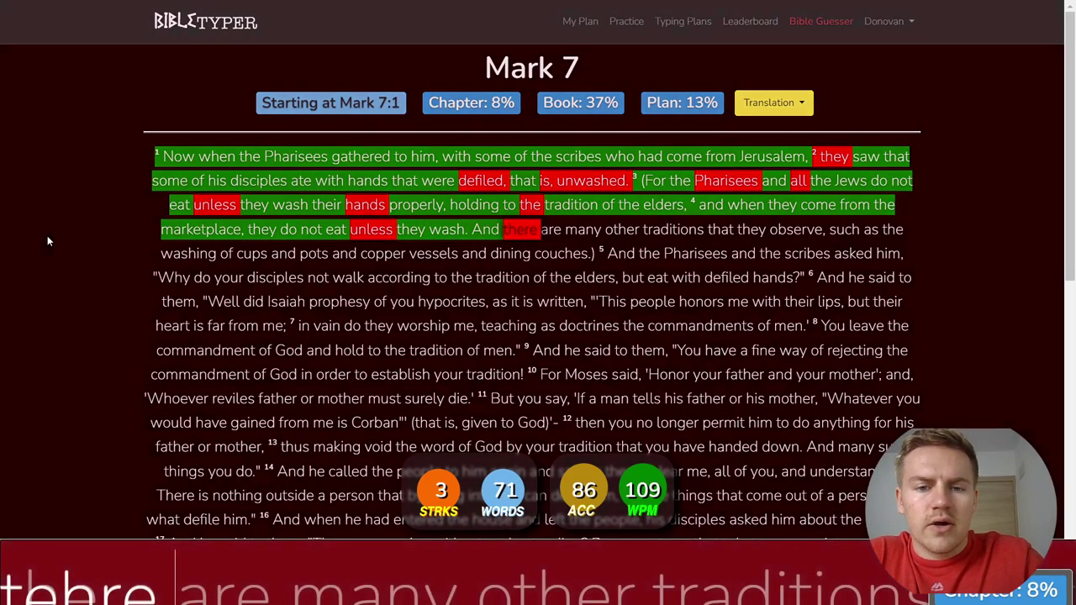
pyautogui.press('BackSpace')
pyautogui.press('BackSpace')
pyautogui.press('BackSpace')
pyautogui.write('there are many other tr')
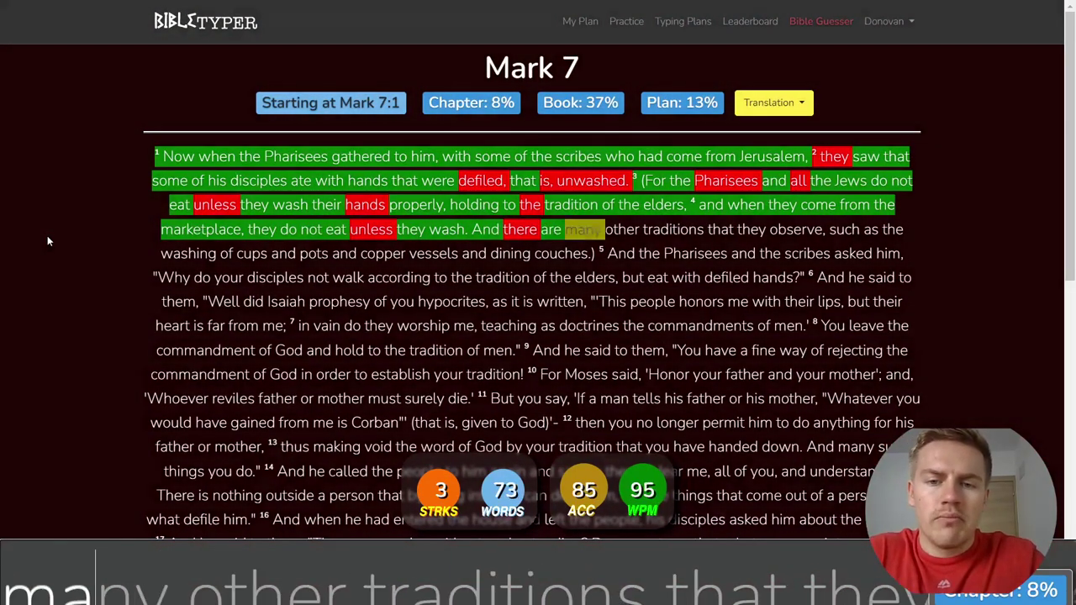
pyautogui.write('aditions that they ')
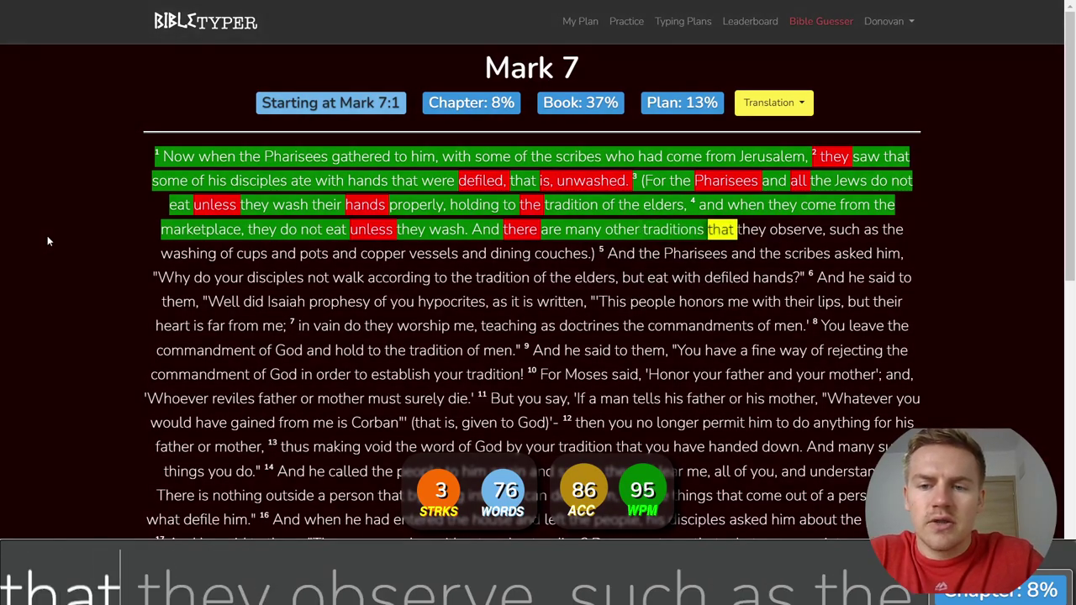
pyautogui.write('observe, such')
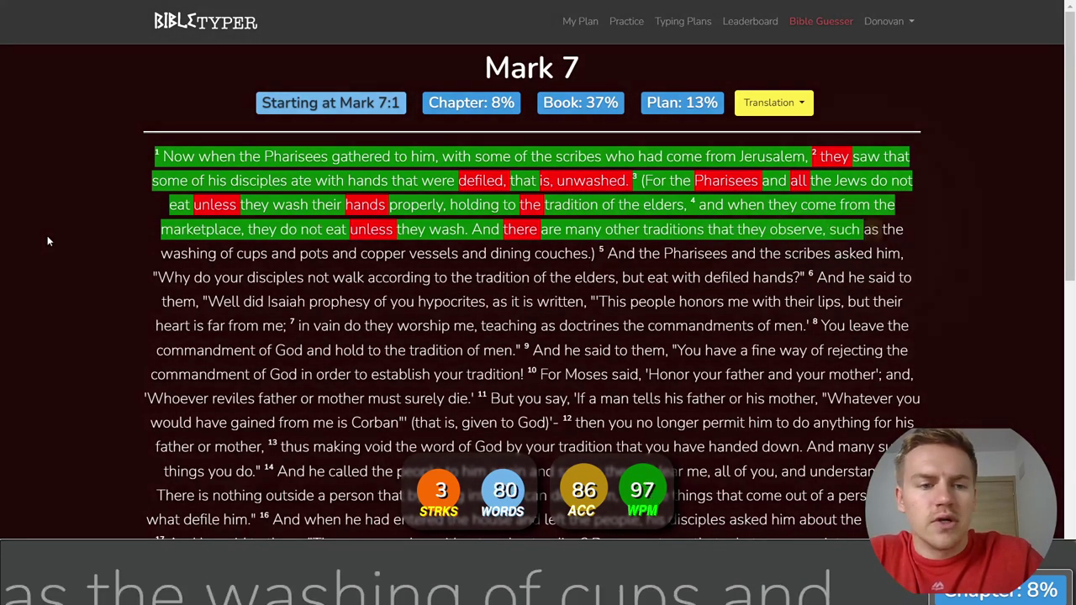
pyautogui.write(' as the washing of cups and pots ')
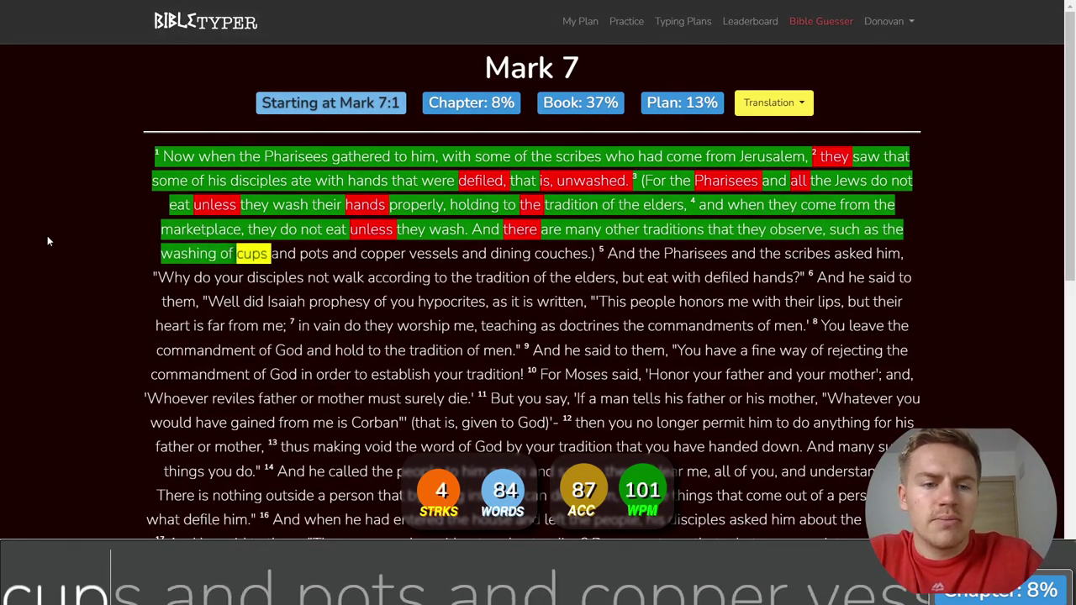
pyautogui.write('and copper ')
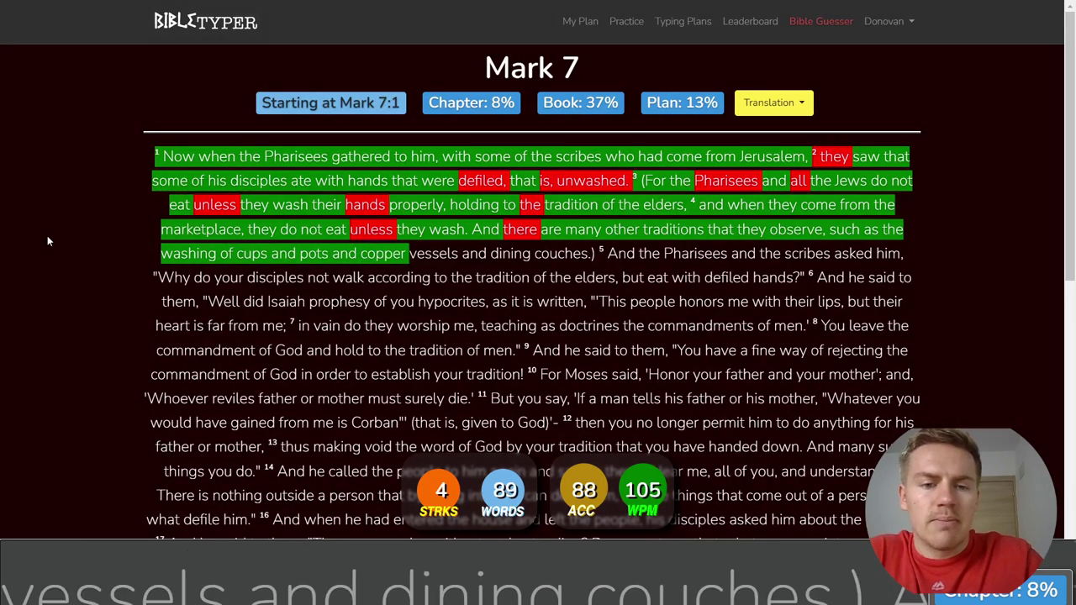
pyautogui.write('vessels and d')
pyautogui.write('ining')
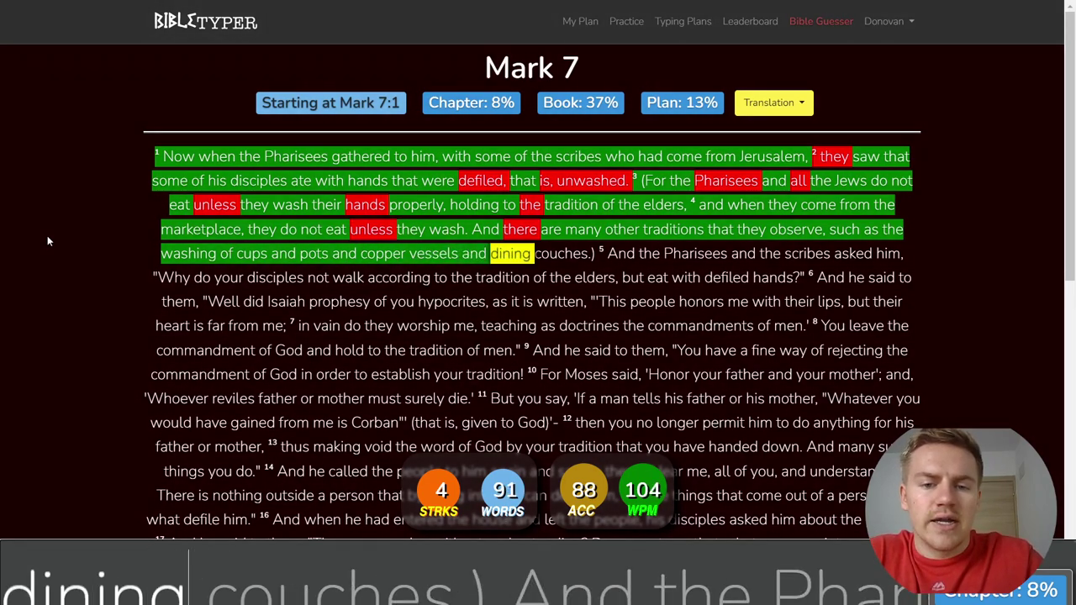
pyautogui.write(' couches.) And the Pha')
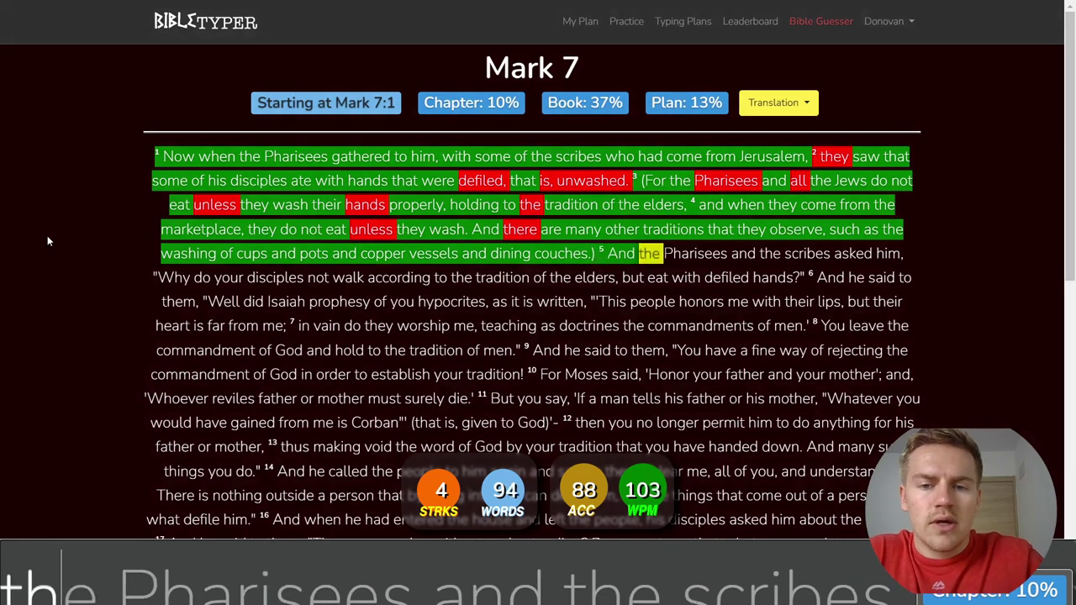
pyautogui.write('risees and the scrib')
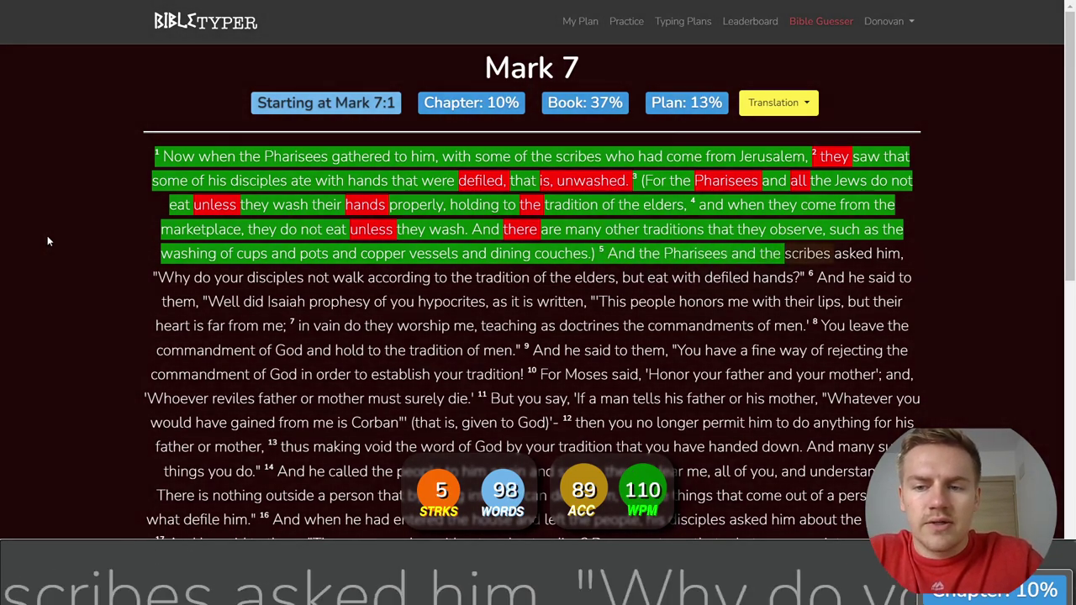
pyautogui.write('es asked him, ')
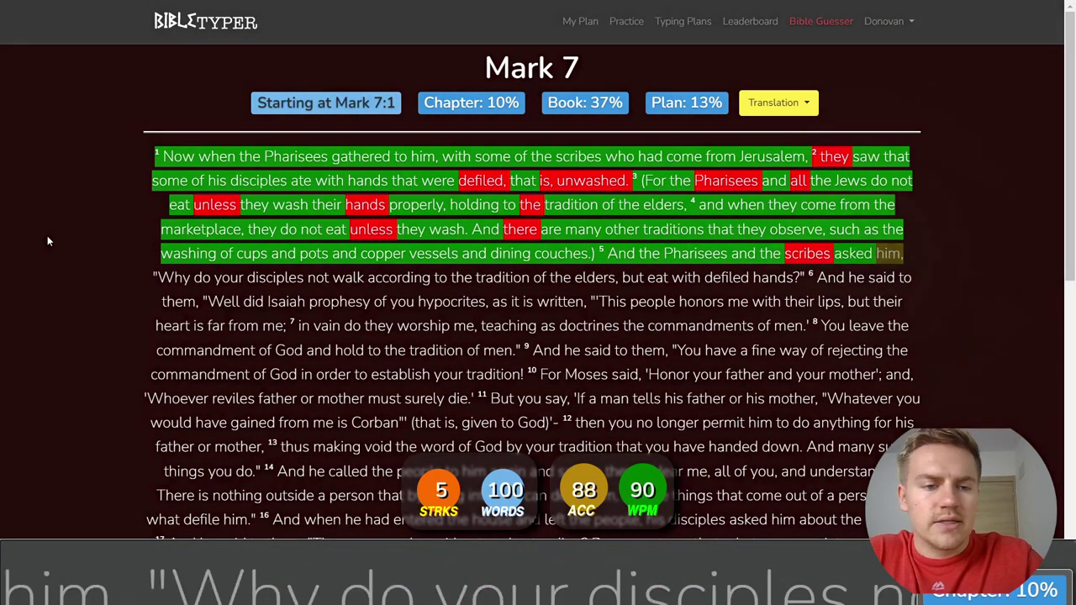
pyautogui.write('"Why do your disciples n')
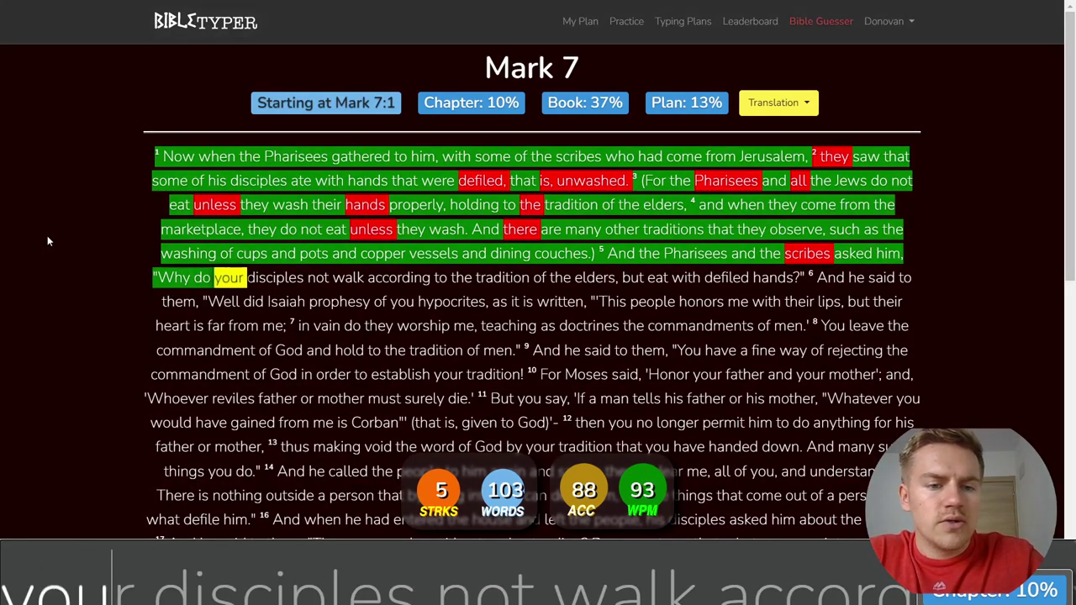
pyautogui.write('ot walk acc')
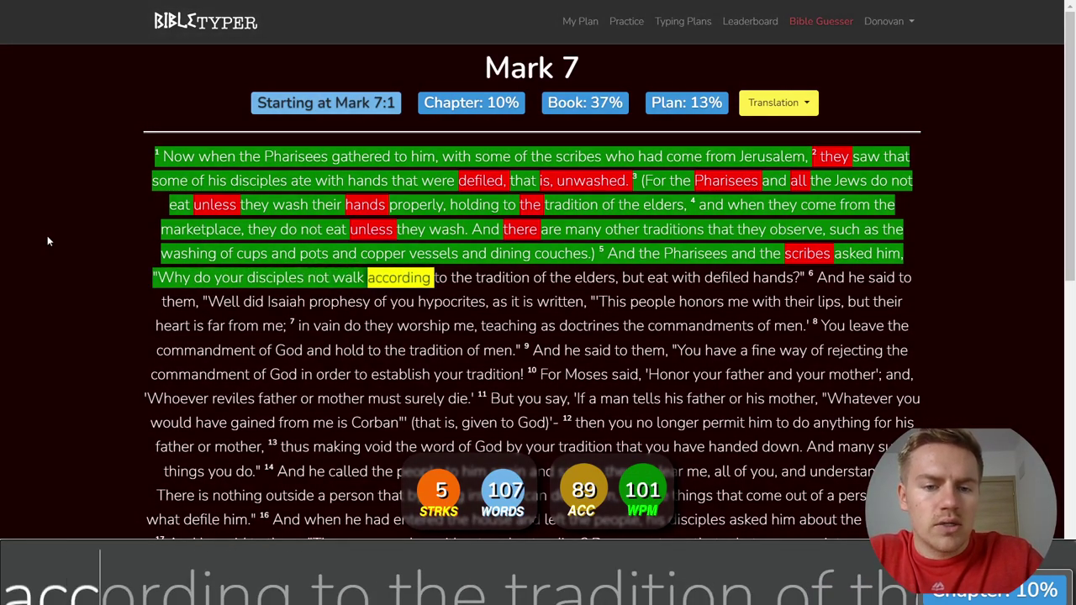
pyautogui.write('ording to the trad')
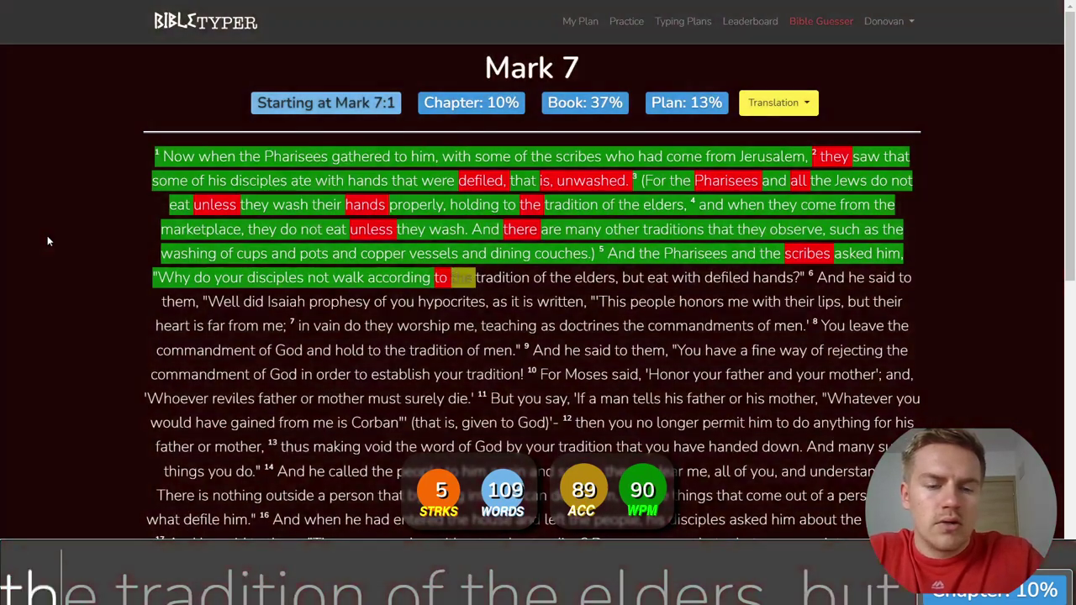
pyautogui.write('ti')
pyautogui.press('BackSpace')
pyautogui.press('BackSpace')
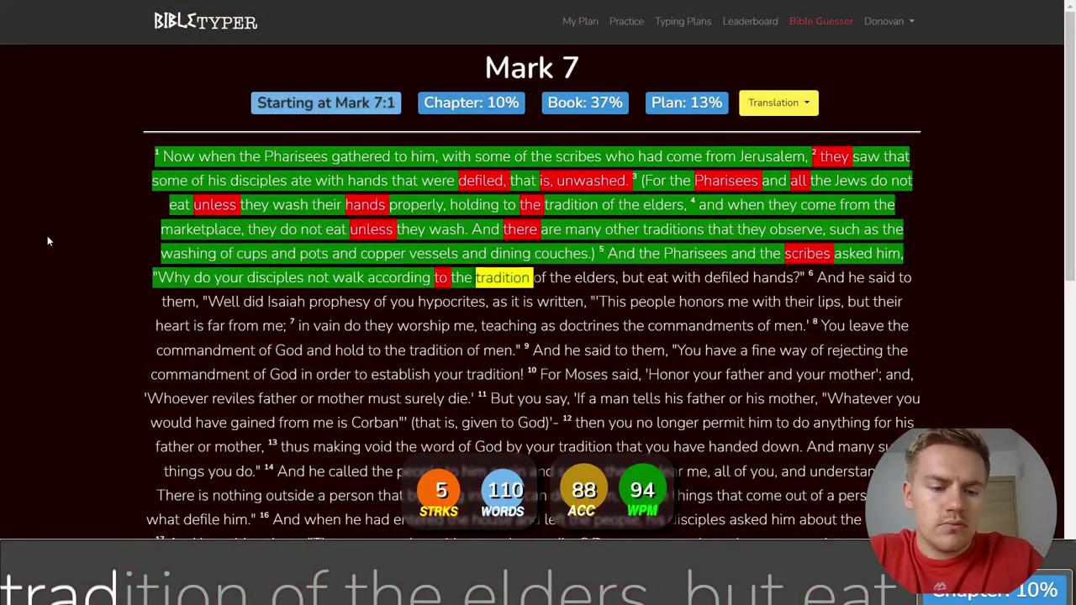
pyautogui.write('ition of the elders, but eat')
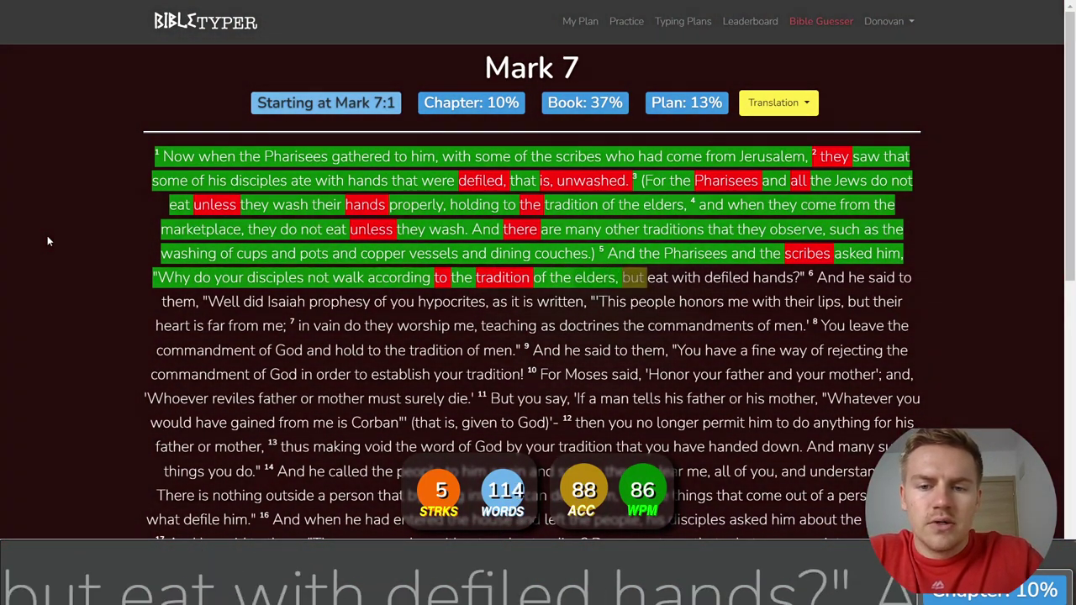
pyautogui.write(' with defiled hand')
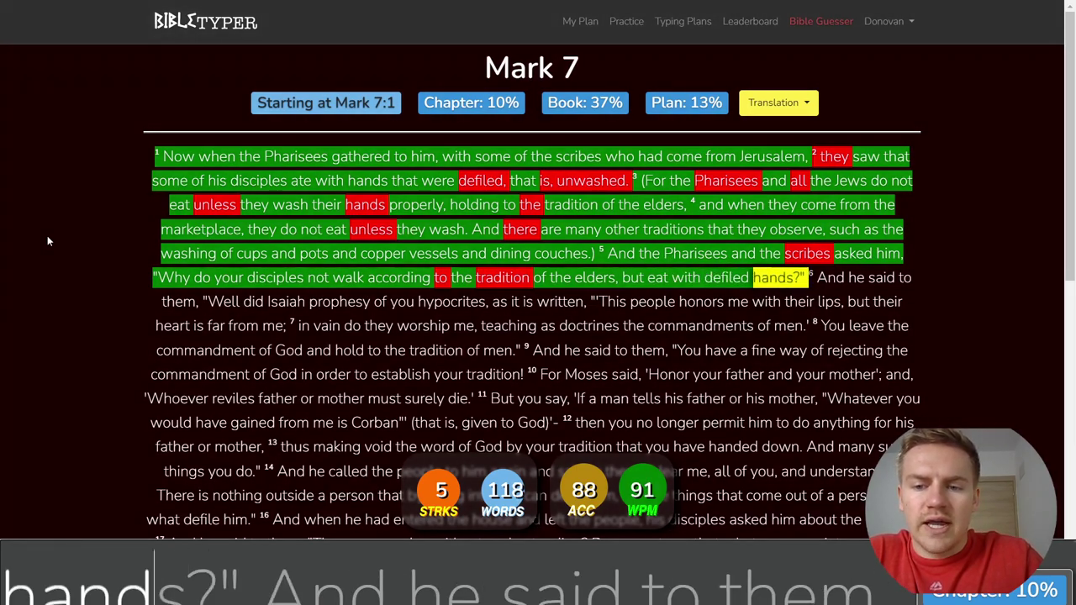
pyautogui.write('s?" ⁶ And he said to the')
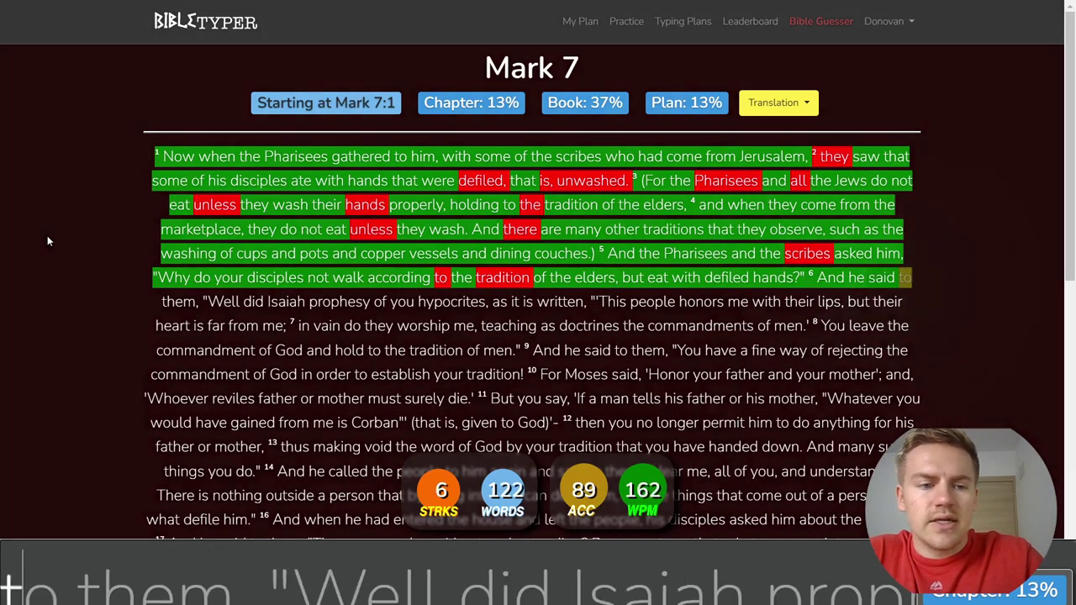
# - Type verse 6's Isaiah quotation 'This people honors me with their lips…', correcting 'them' and 'This'
pyautogui.press('BackSpace')
pyautogui.write('m')
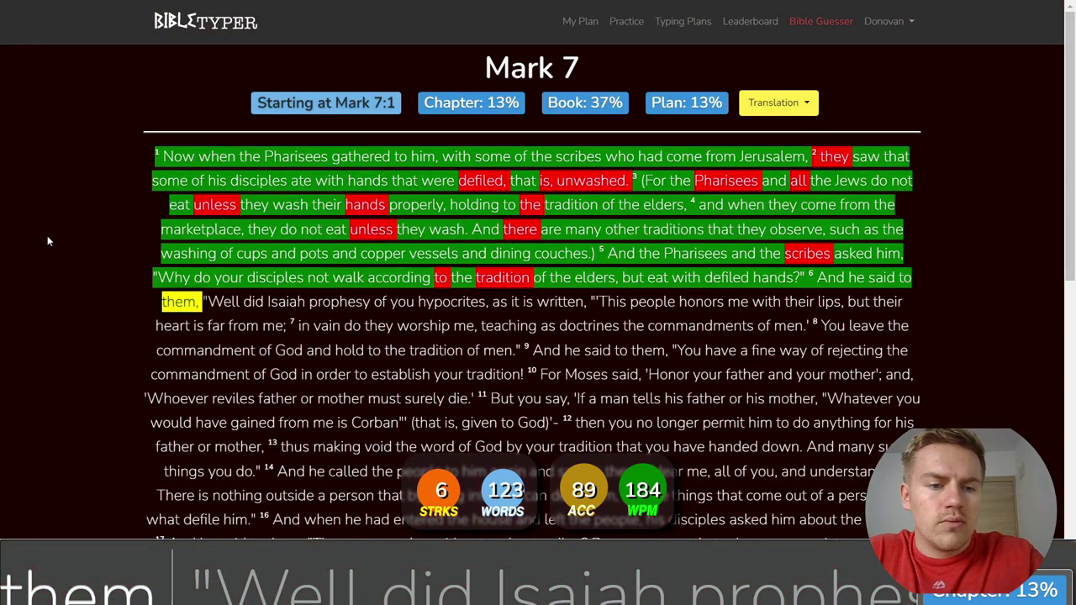
pyautogui.write(', "Well did Isa')
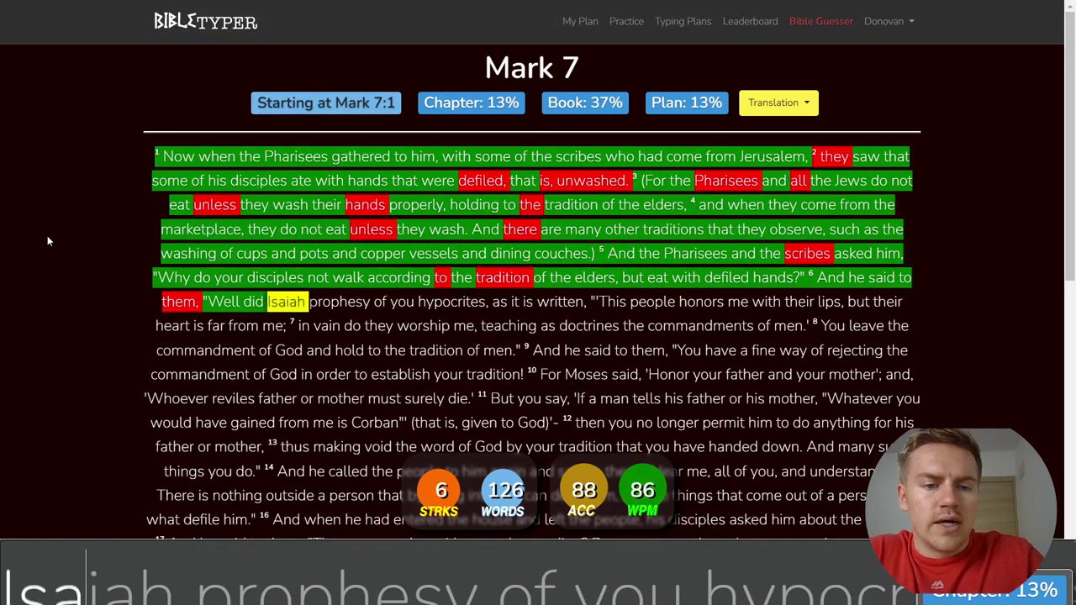
pyautogui.write('iah pro')
pyautogui.write('prop')
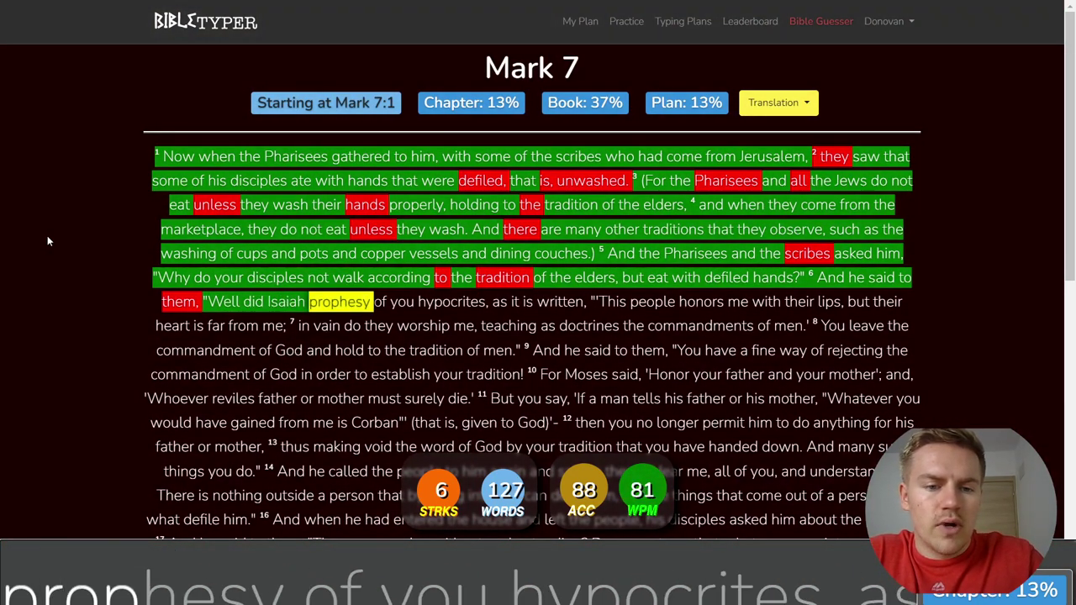
pyautogui.write('h')
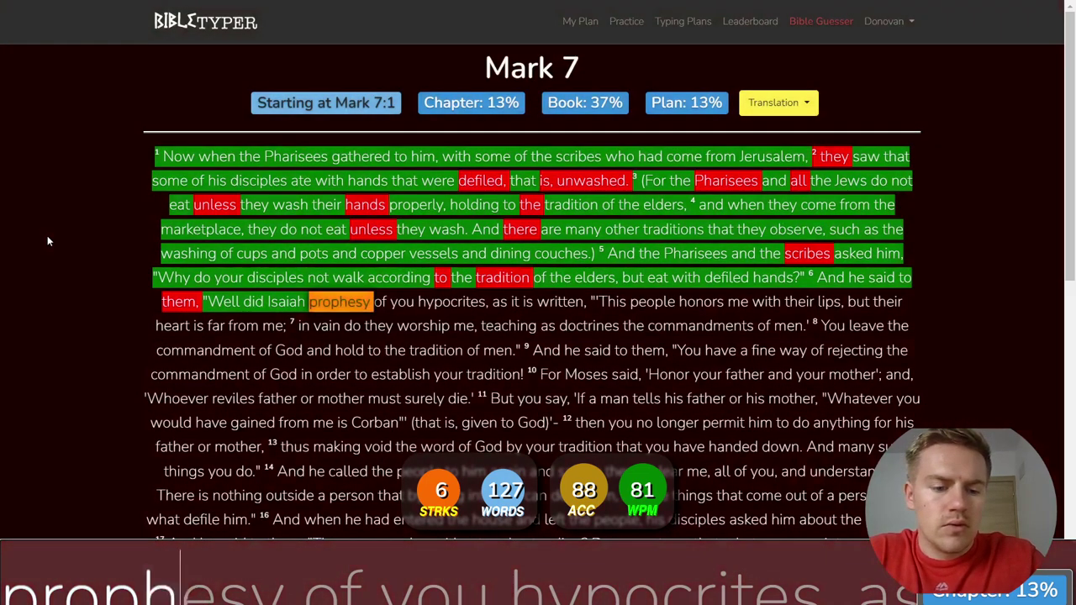
pyautogui.write('esy of you ')
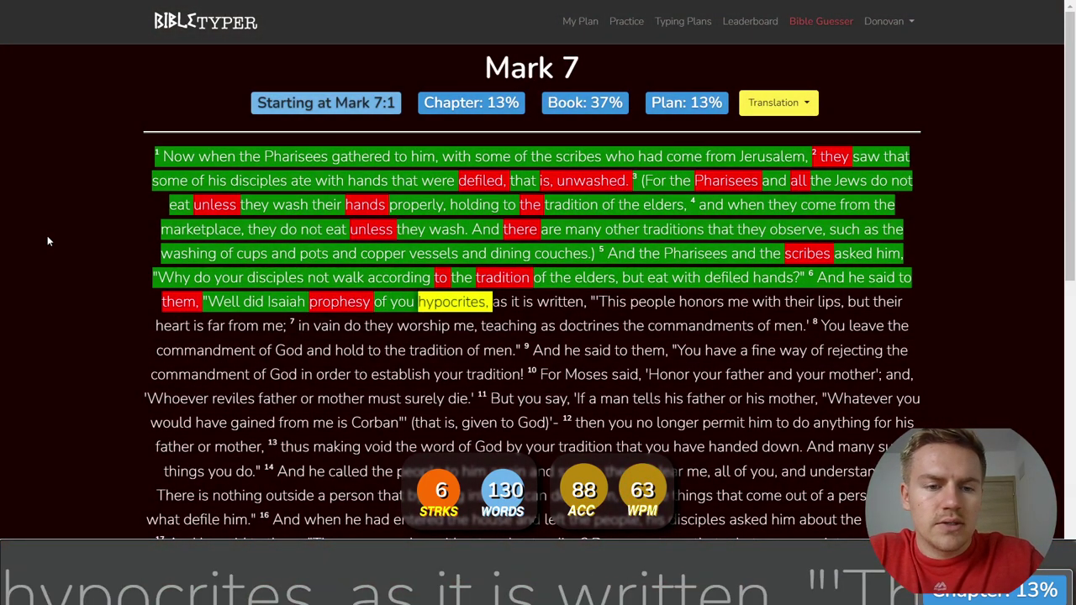
pyautogui.write('hypocrites, as it is writ')
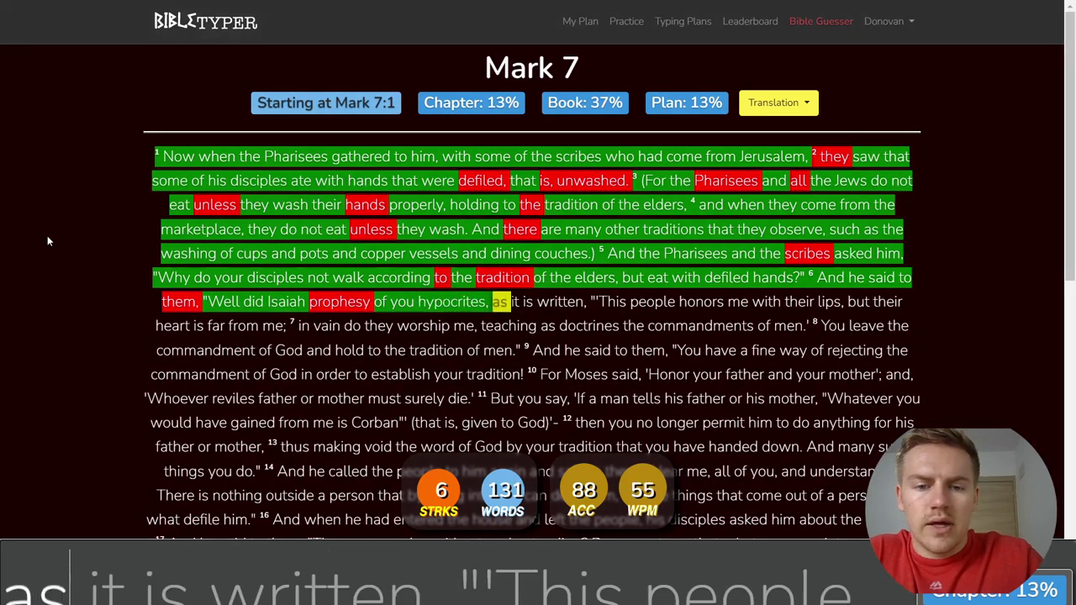
pyautogui.write('ten,')
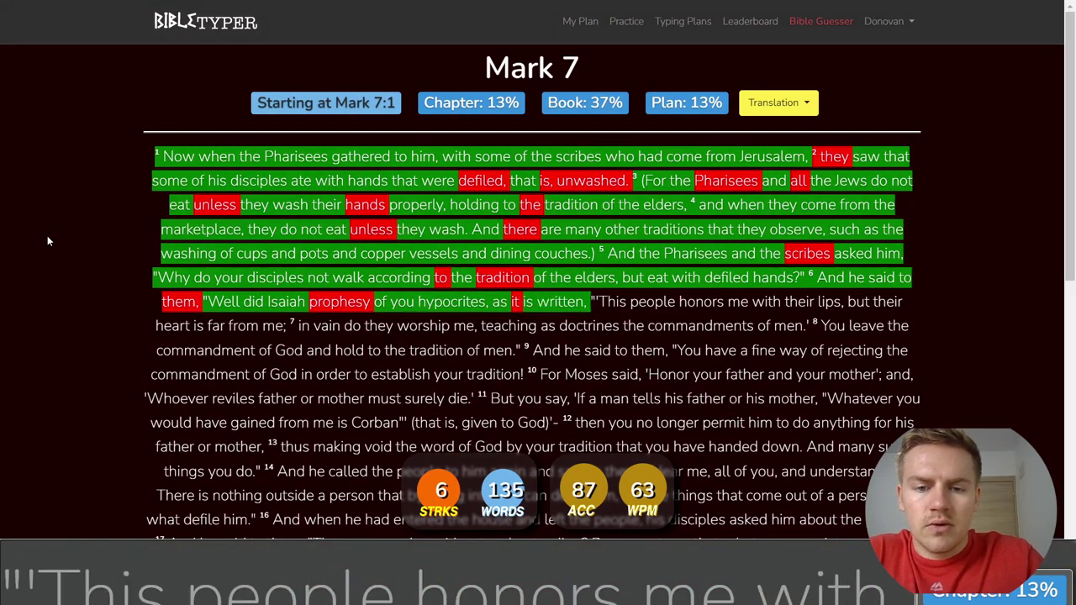
pyautogui.press('BackSpace')
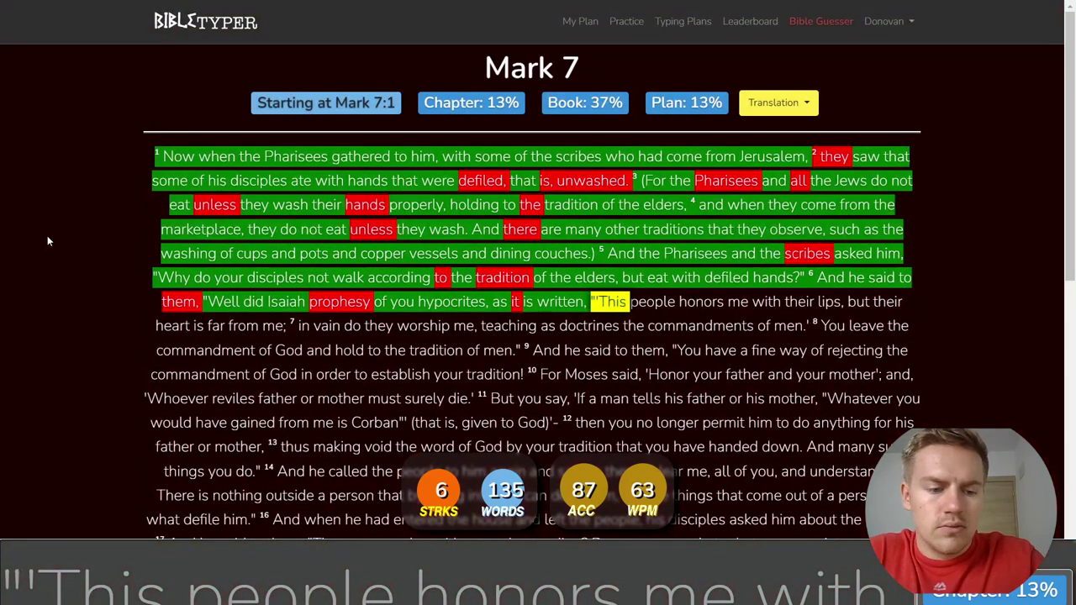
pyautogui.write('This people ')
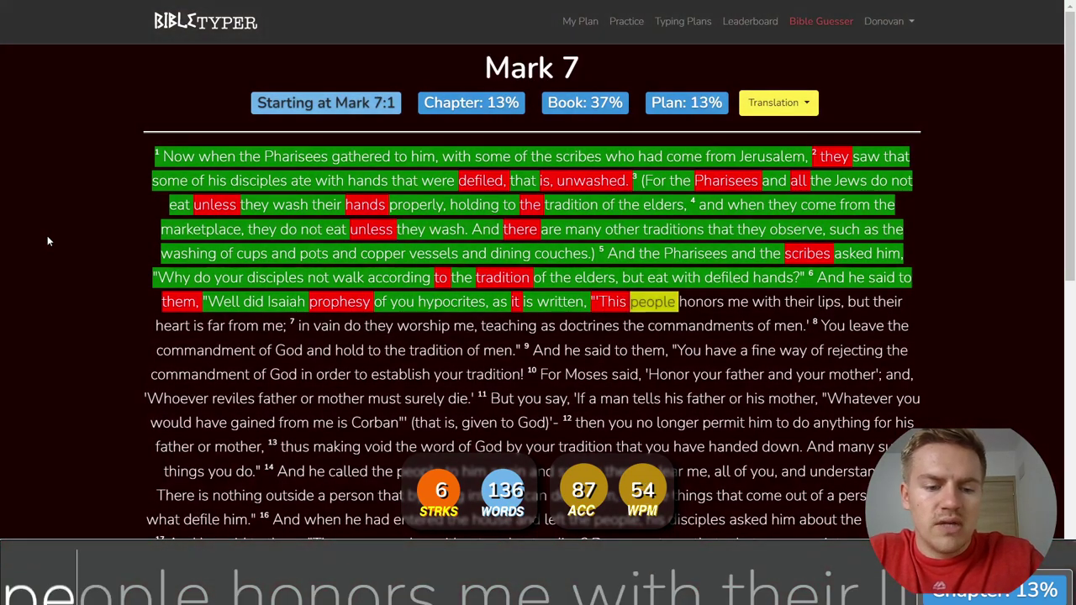
pyautogui.write('honors me with their ')
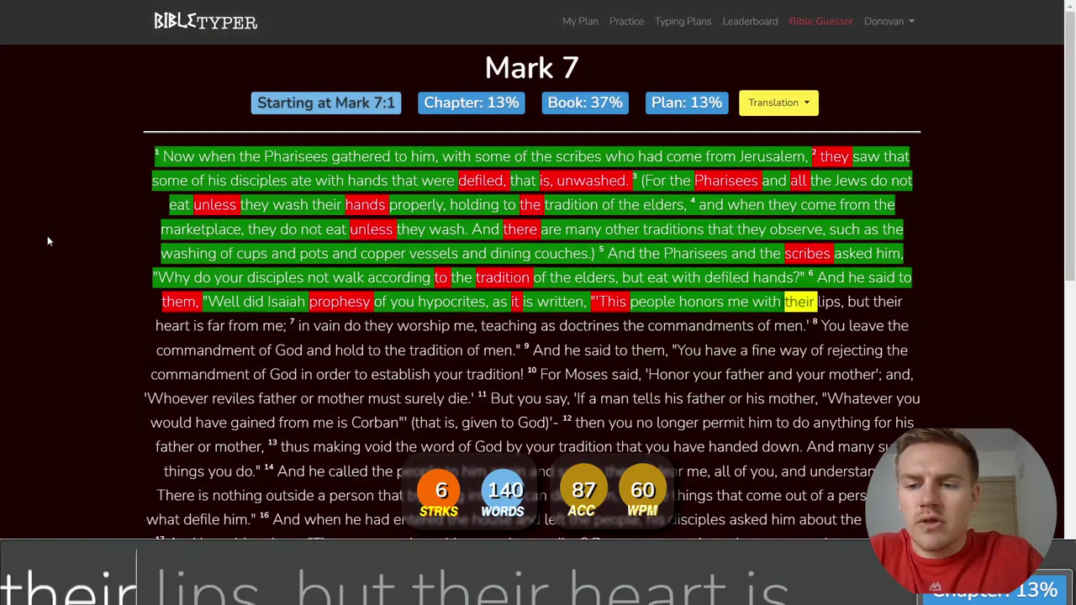
pyautogui.write('lips, but their heart is')
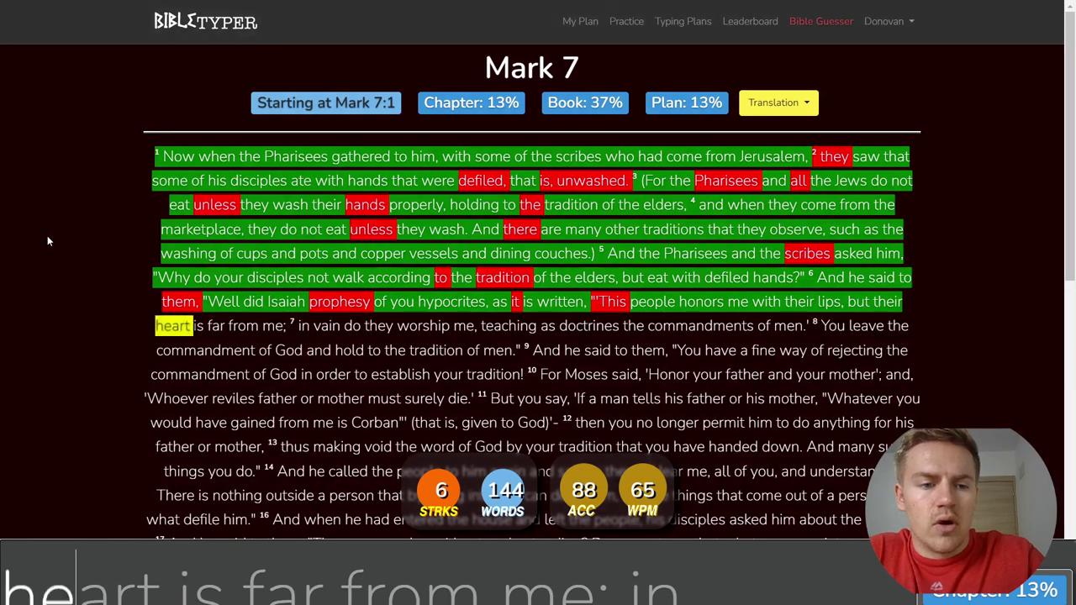
pyautogui.write(' far from me; ')
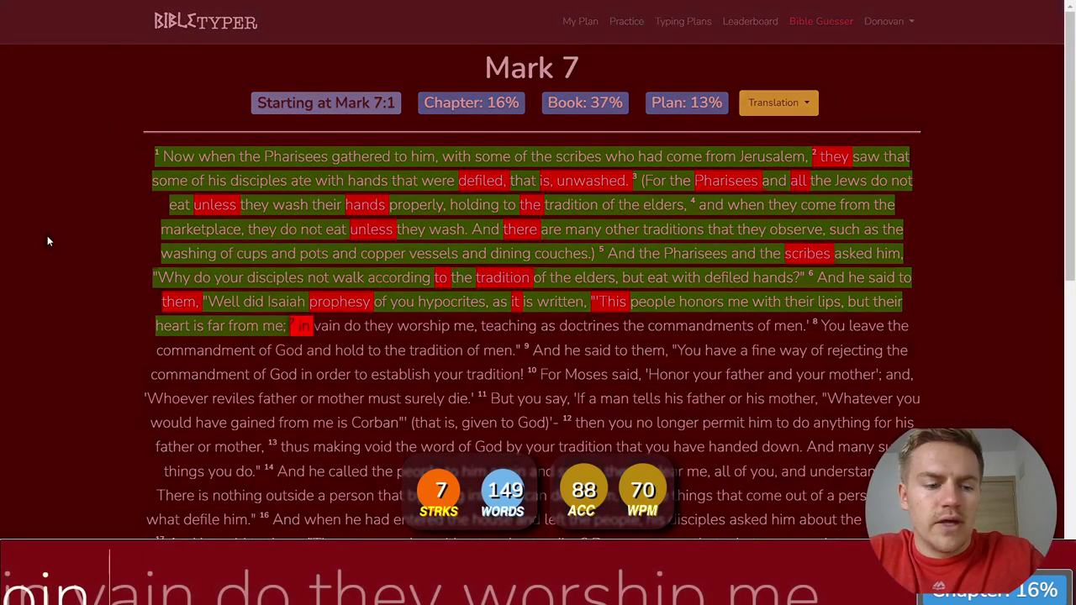
pyautogui.write('in vain do they w')
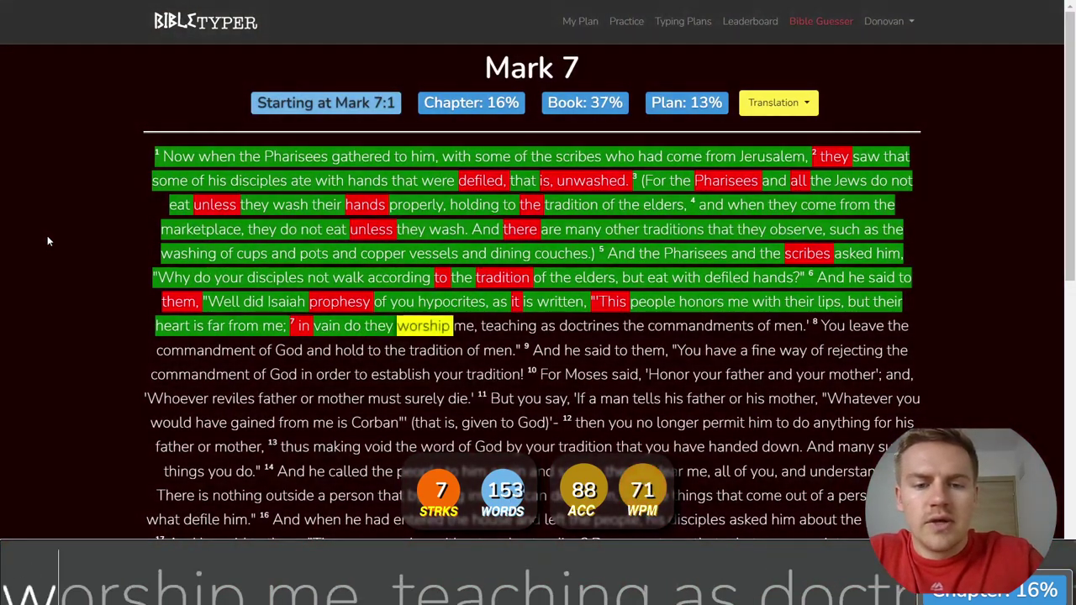
pyautogui.write('orship me, teaching as doc')
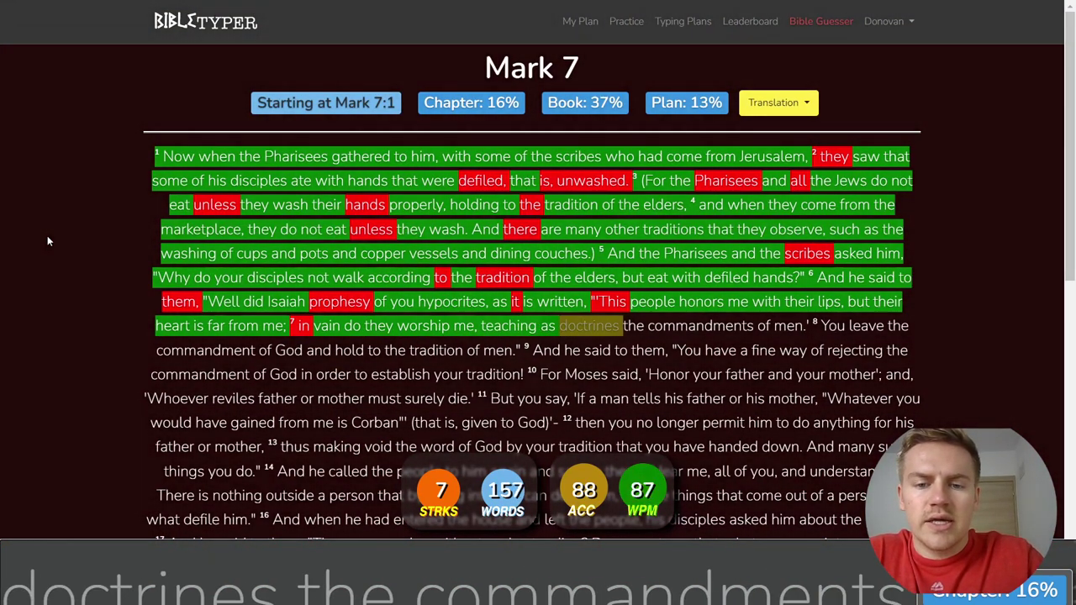
pyautogui.write('trines the command')
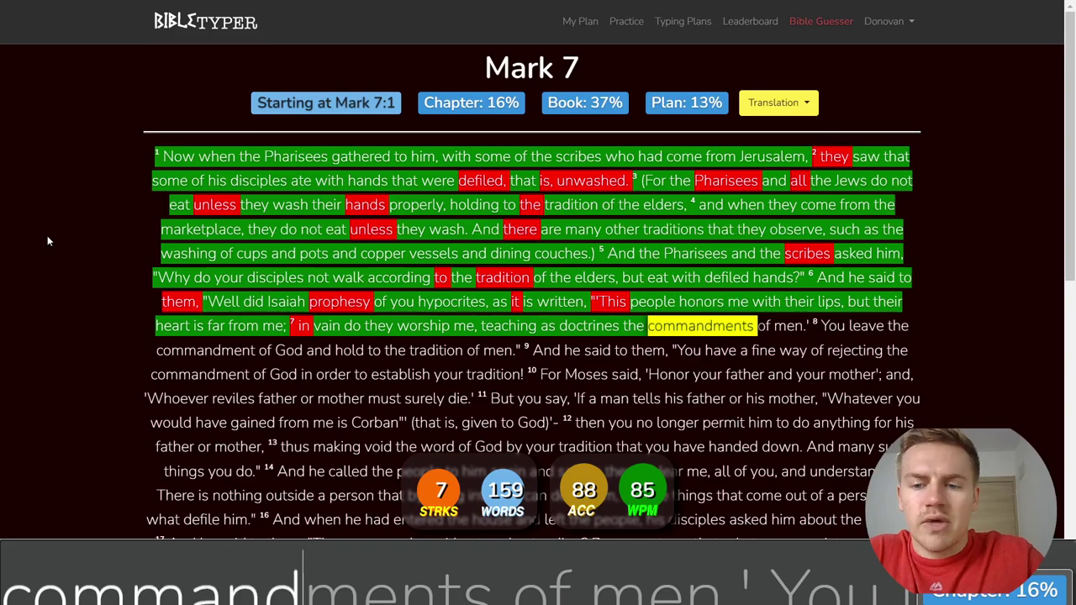
pyautogui.write("ments of men.' You ")
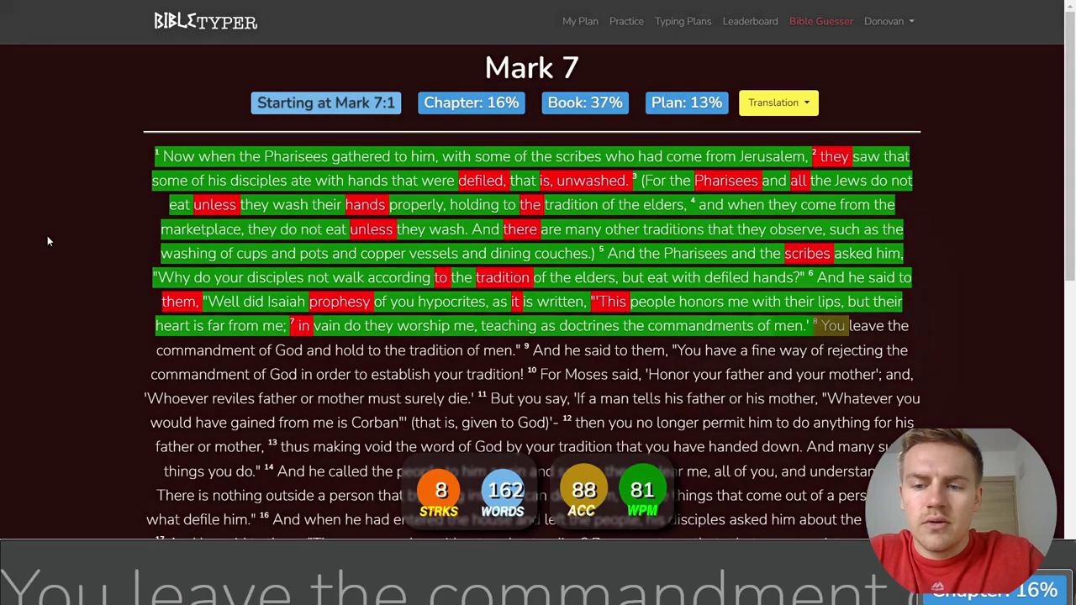
pyautogui.write('leave the com')
pyautogui.write('mand')
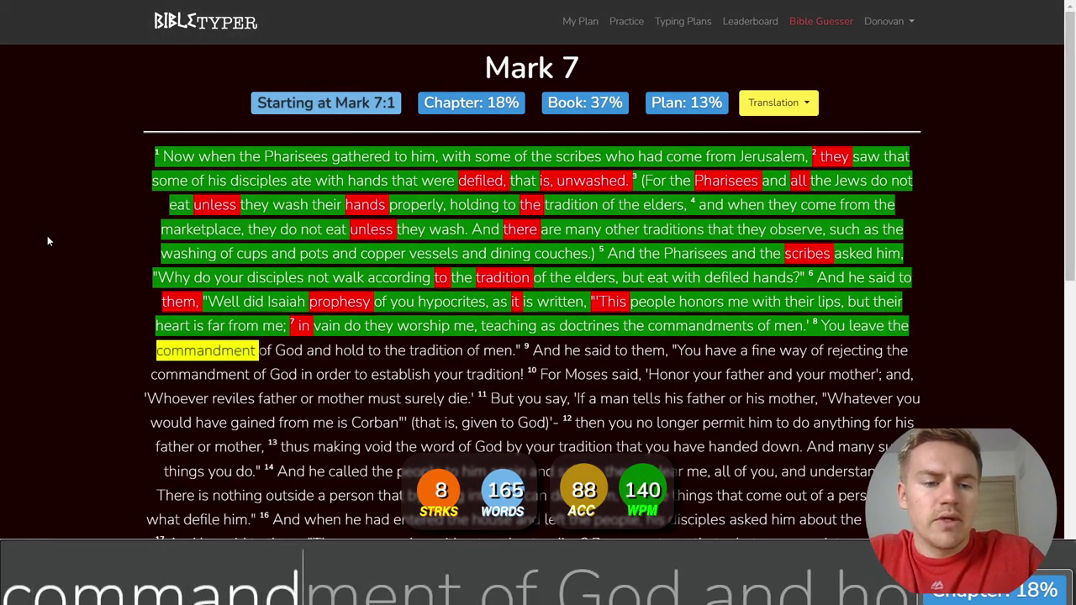
pyautogui.write('ment of God and hold th')
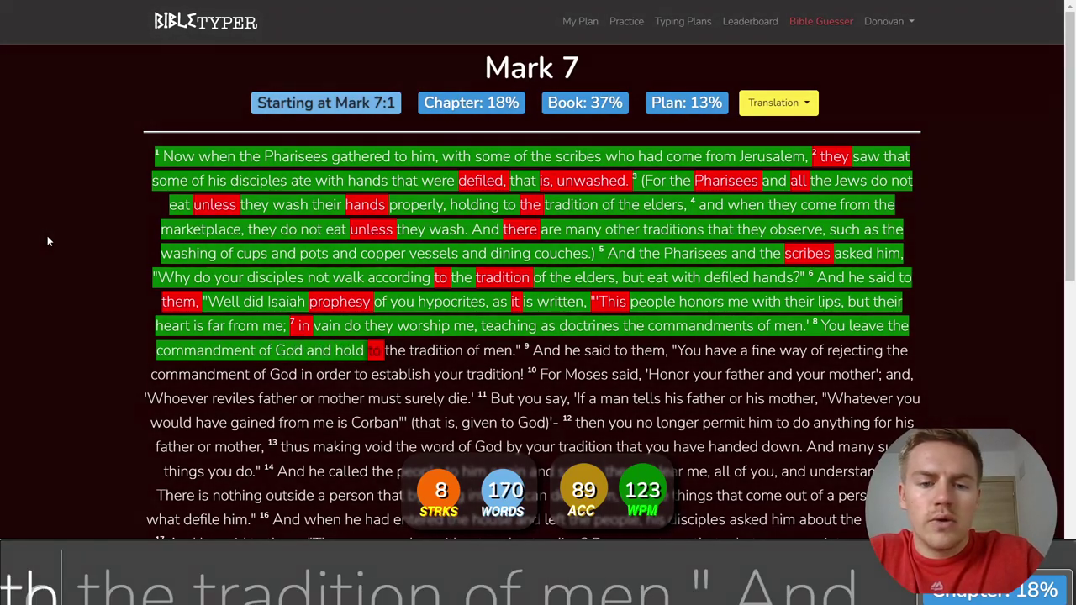
# - Type Mark 7:8–10 from 'the tradition of men' to 'Honor your father and your mother', fixing typos
pyautogui.press('BackSpace')
pyautogui.press('BackSpace')
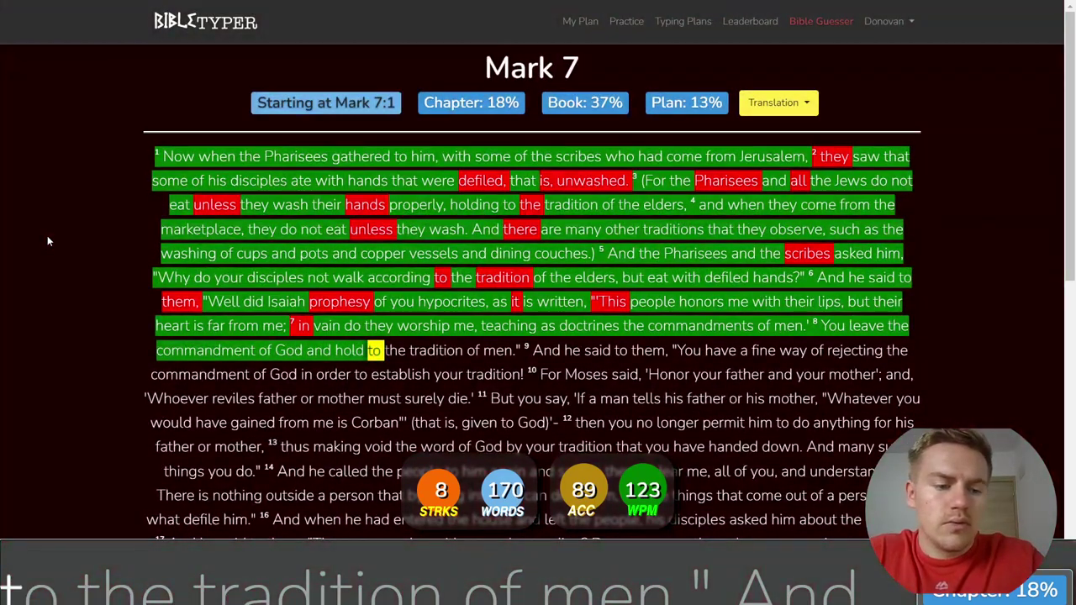
pyautogui.write('to the ')
pyautogui.write('traditi')
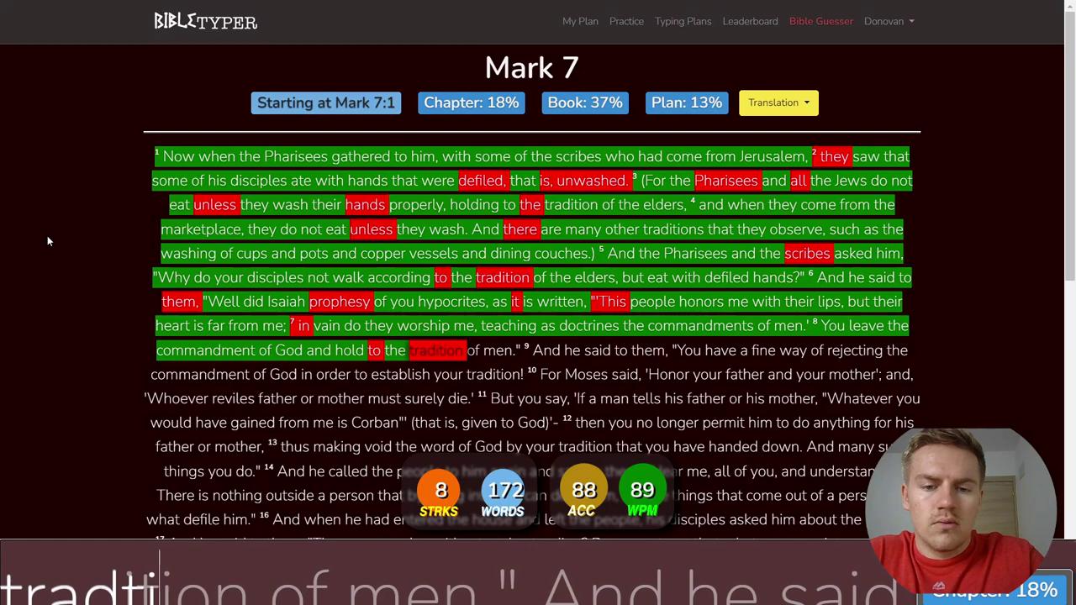
pyautogui.press('BackSpace')
pyautogui.press('BackSpace')
pyautogui.write('ition of men')
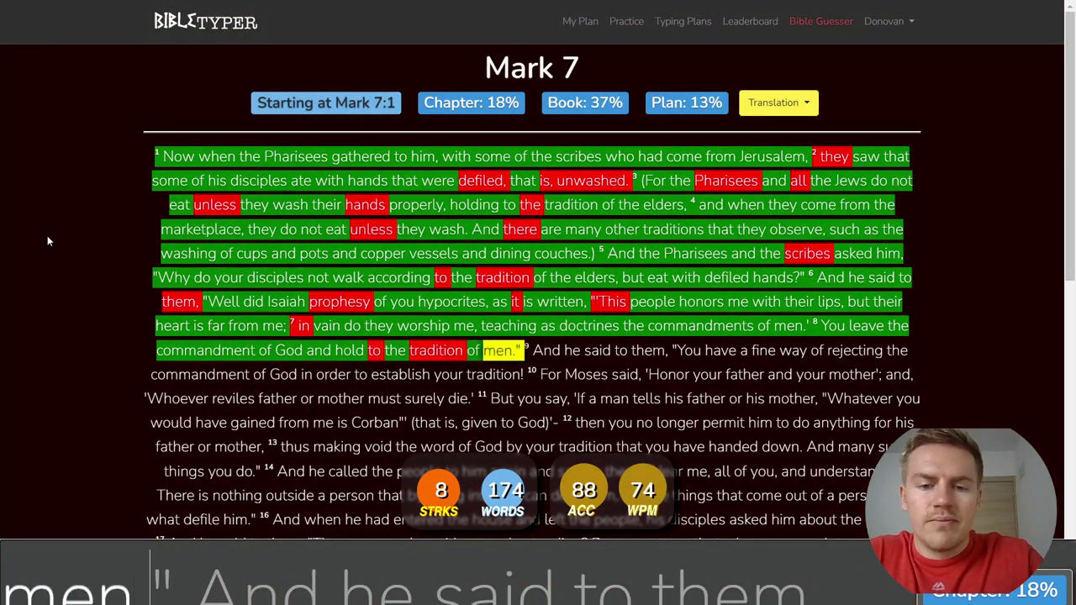
pyautogui.write('." And he said to them')
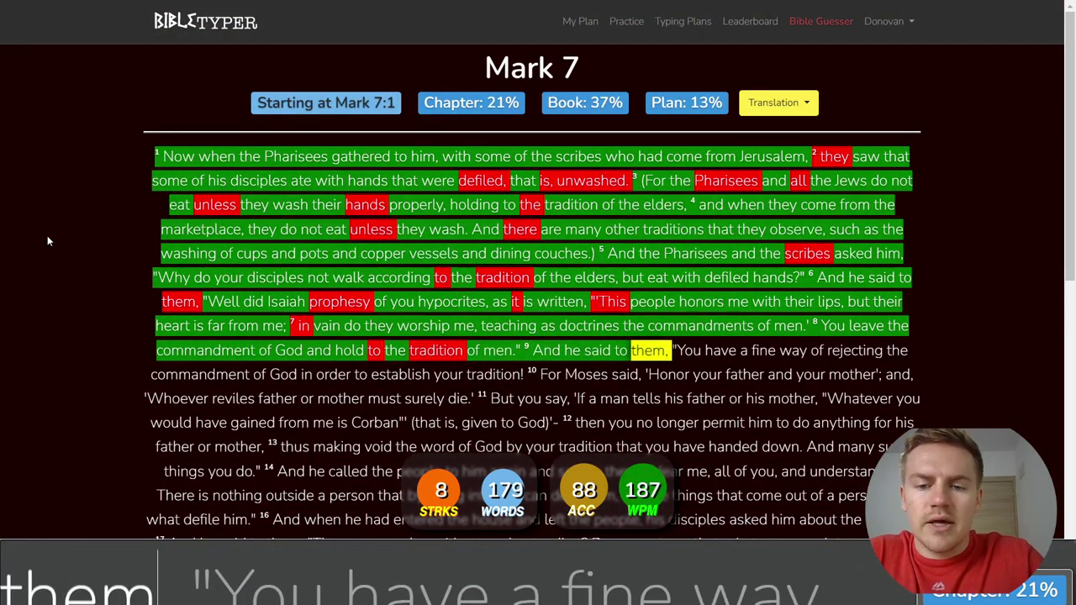
pyautogui.write(', "You have a fine way ')
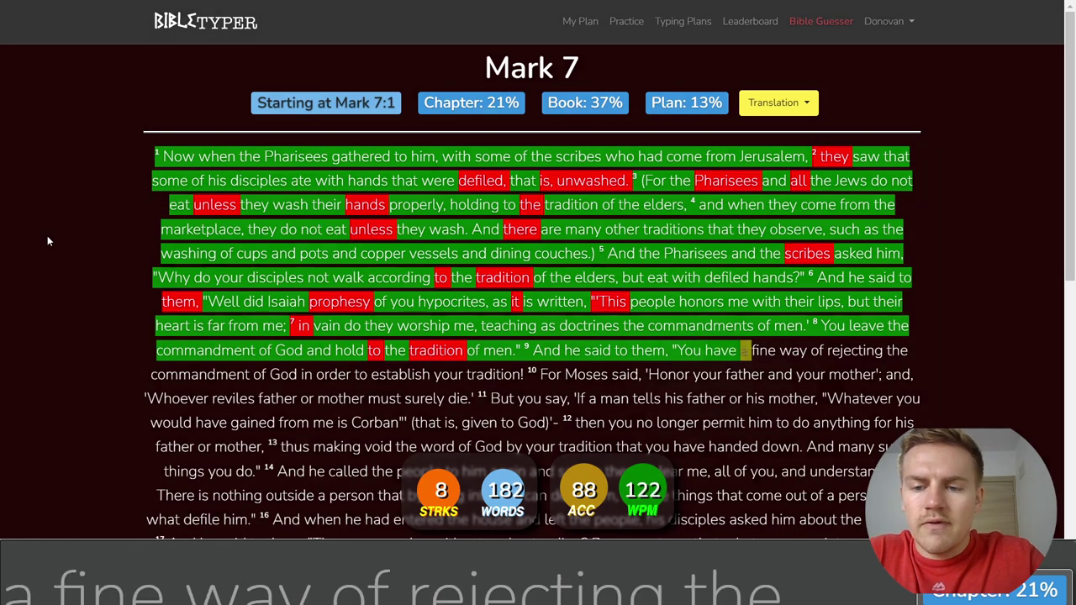
pyautogui.write('of rejecting the com')
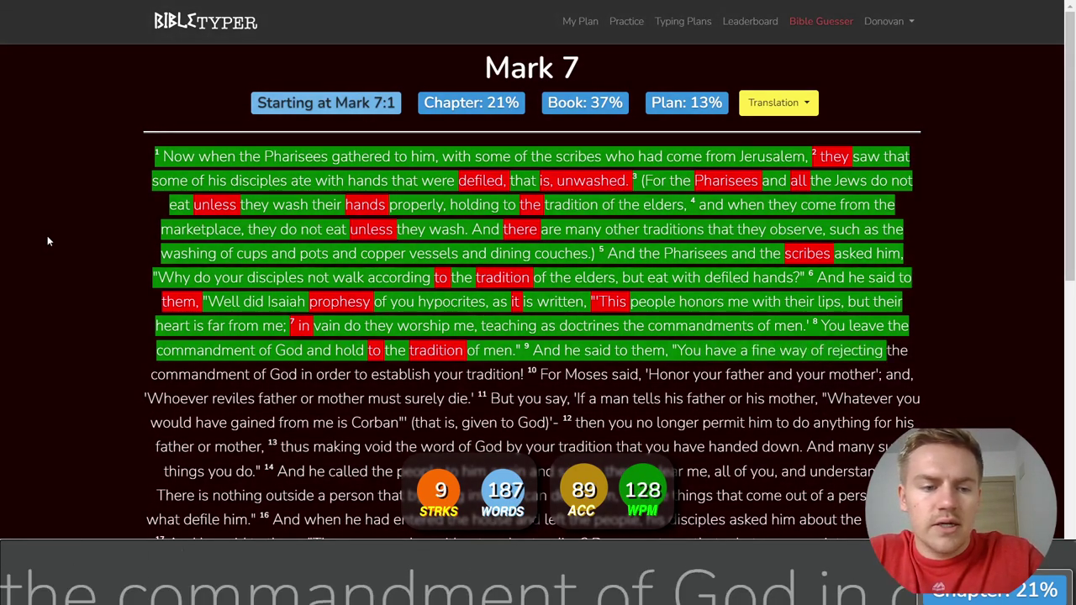
pyautogui.write('mandment of Go')
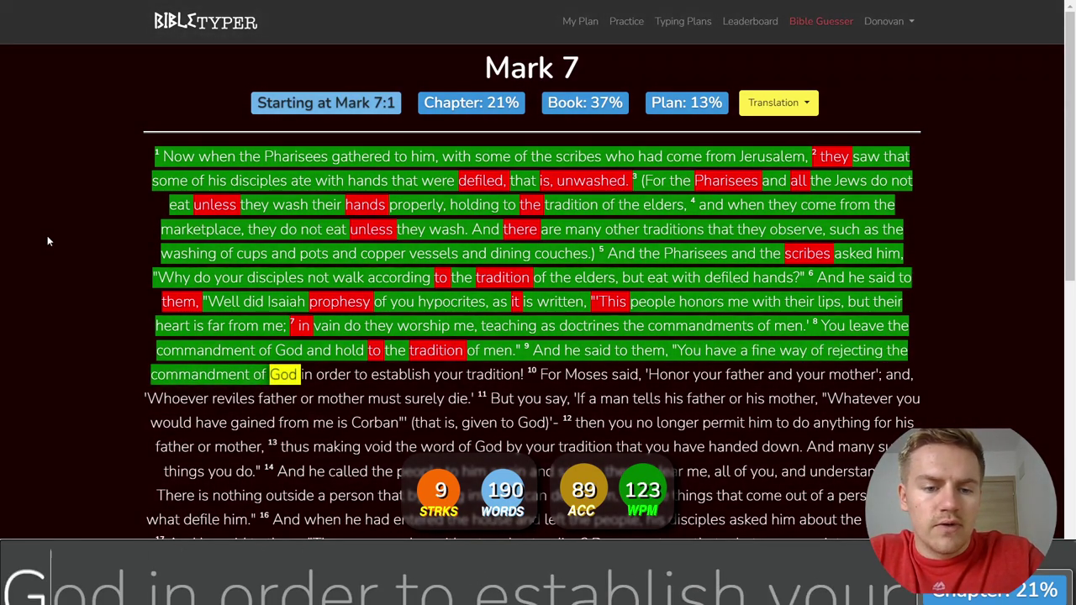
pyautogui.write('d in order to esetab')
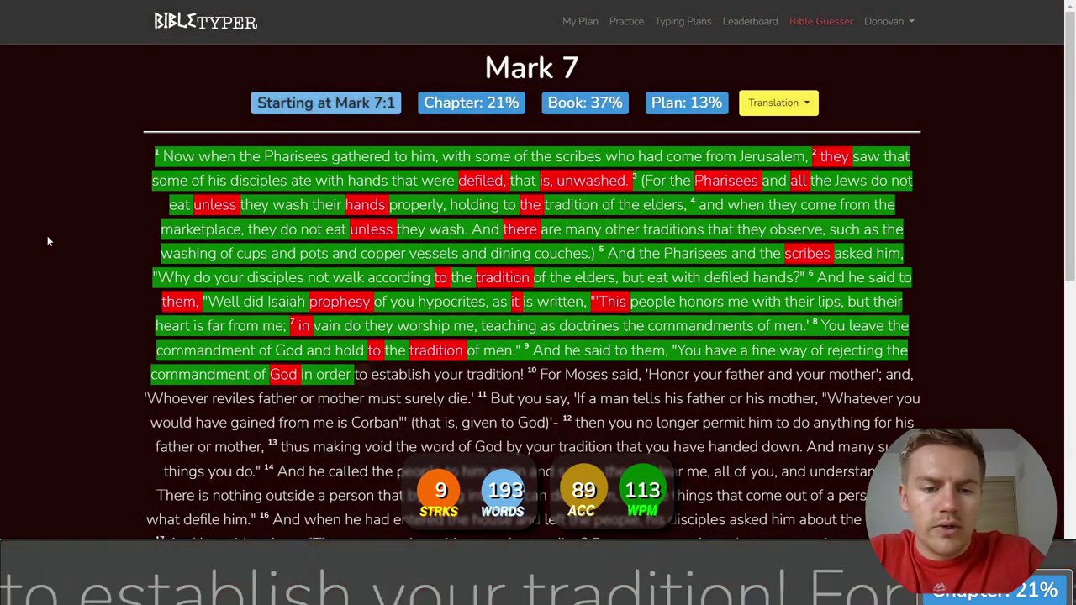
pyautogui.press('BackSpace')
pyautogui.press('BackSpace')
pyautogui.press('BackSpace')
pyautogui.press('BackSpace')
pyautogui.press('BackSpace')
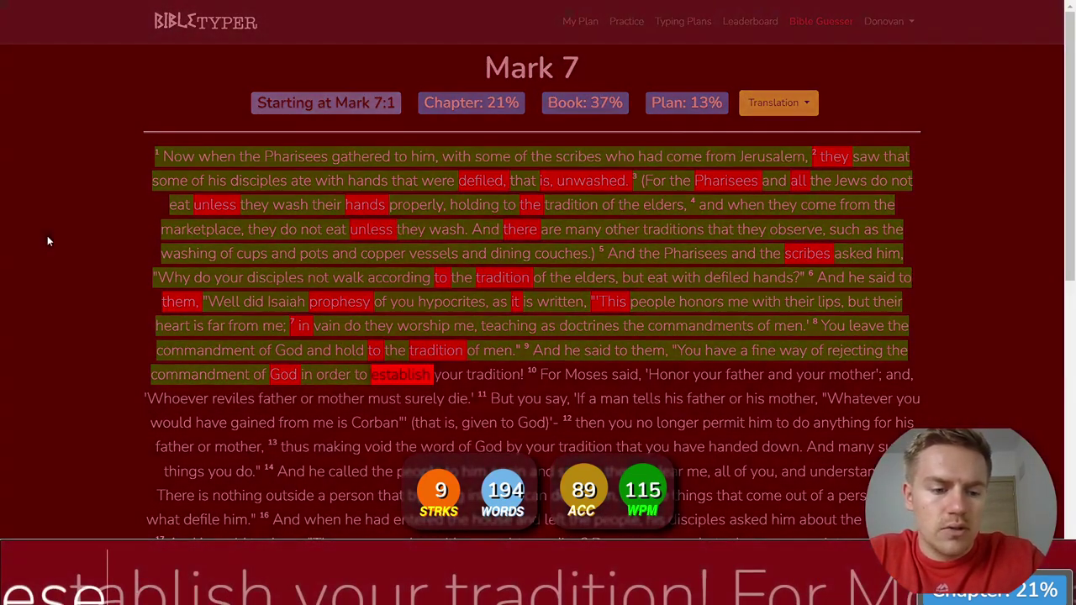
pyautogui.write('tablish your ')
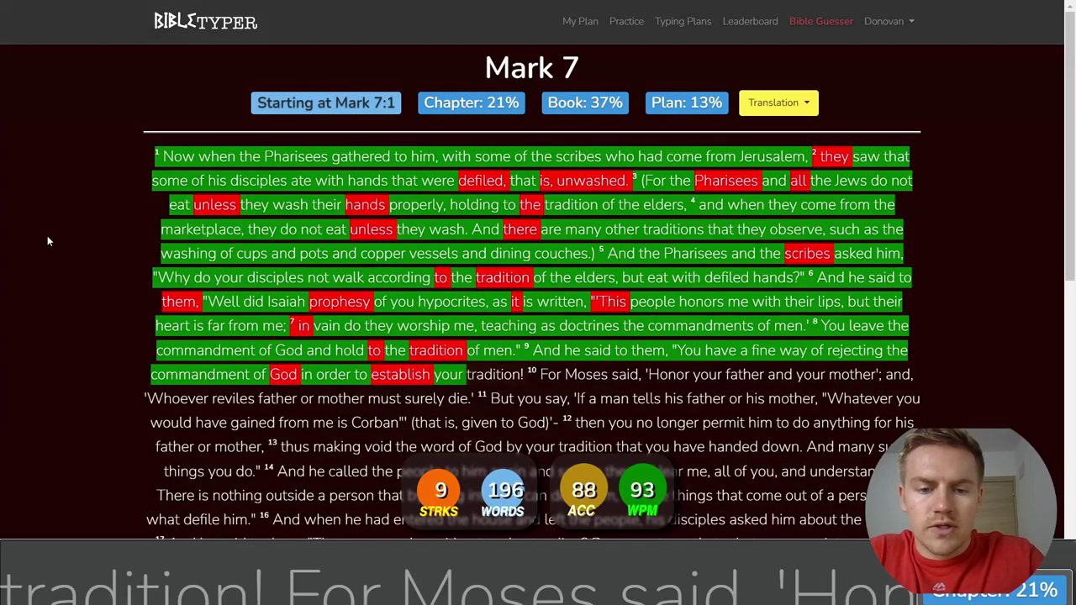
pyautogui.write('tradition! For M')
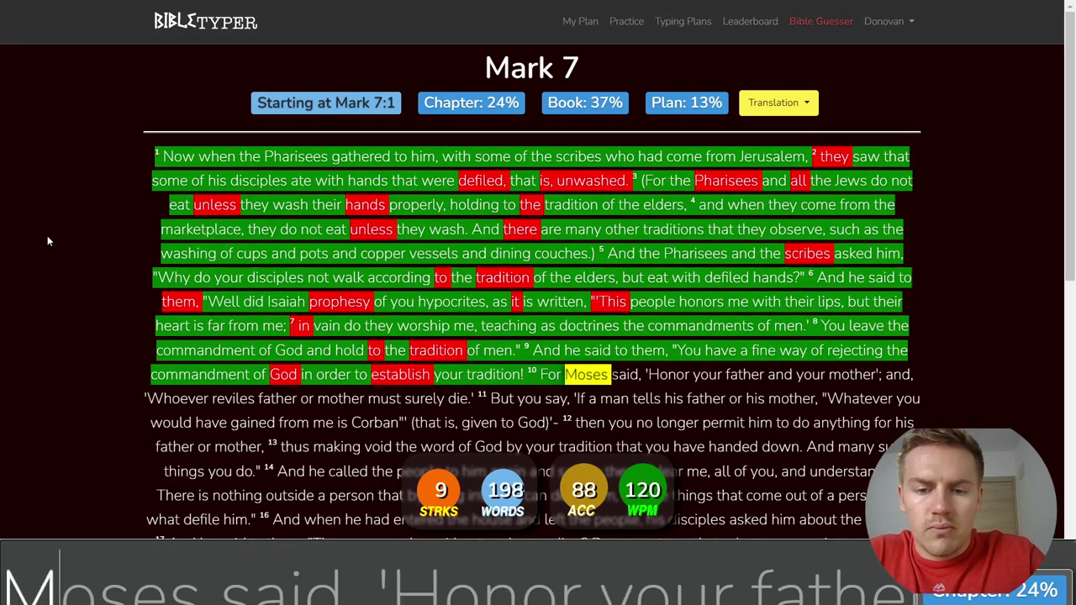
pyautogui.write('oses said, ')
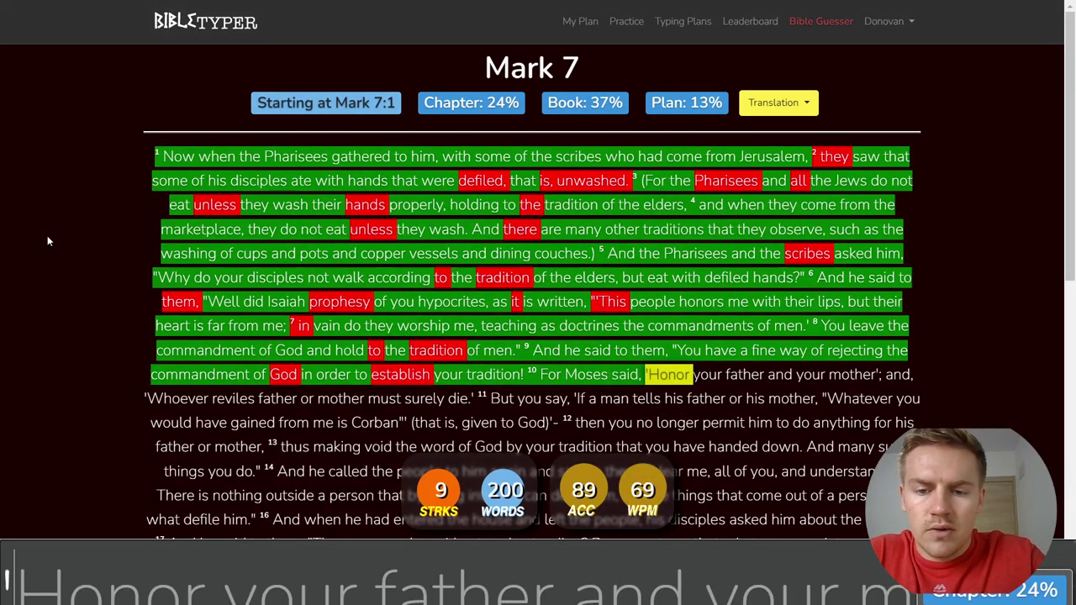
pyautogui.write("'Honor your father and you")
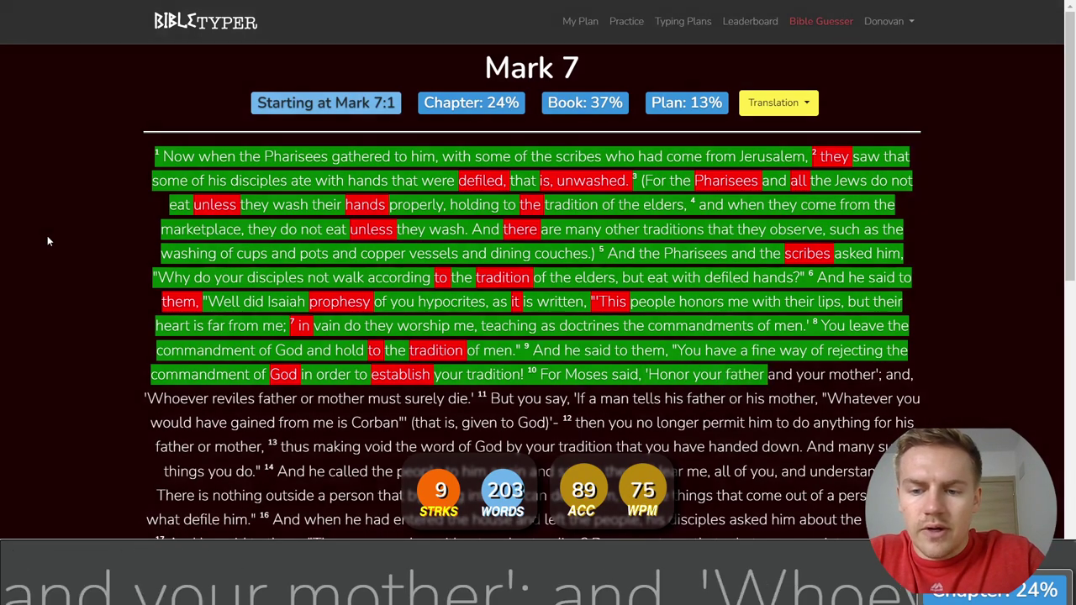
pyautogui.write('r mother')
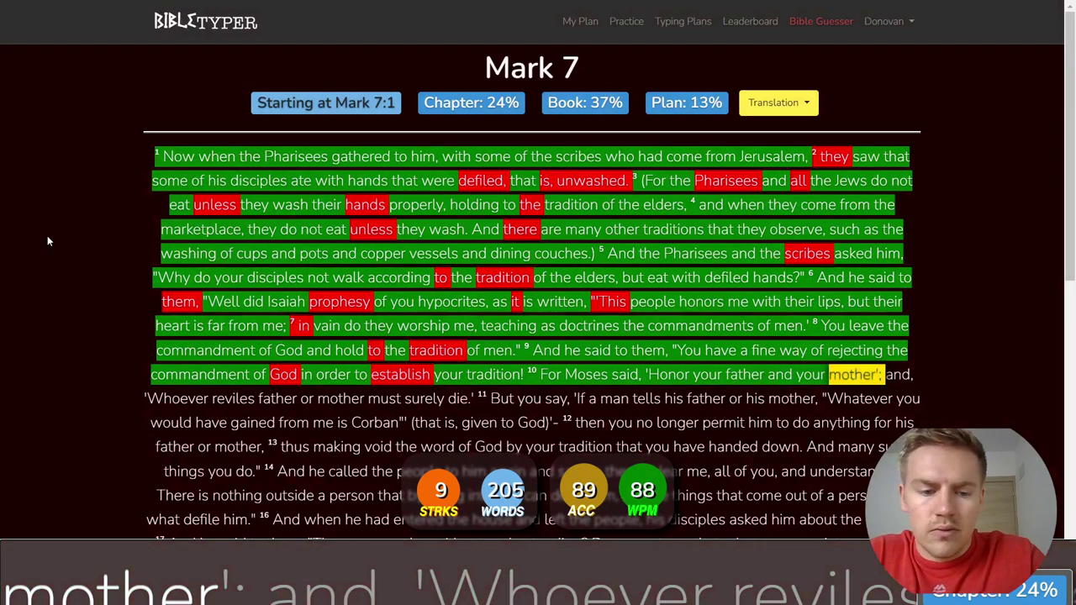
pyautogui.write("': and")
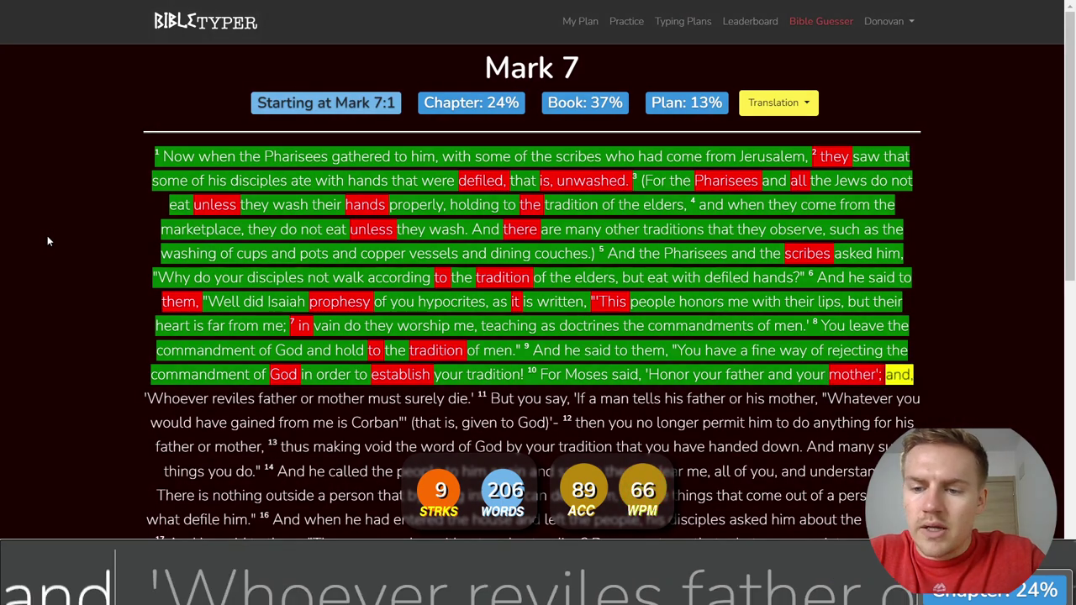
# - Type Mark 7:10–12 through 'Corban' (given to God), correcting 'and' and 'reviles'
pyautogui.press('BackSpace')
pyautogui.write('n')
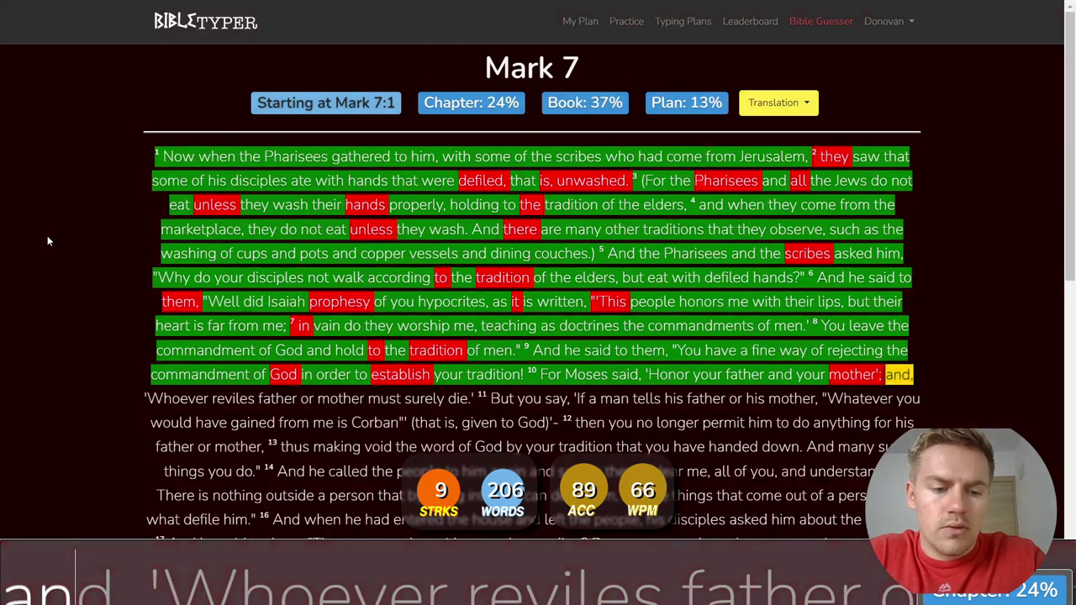
pyautogui.write("d, 'Whoever revil")
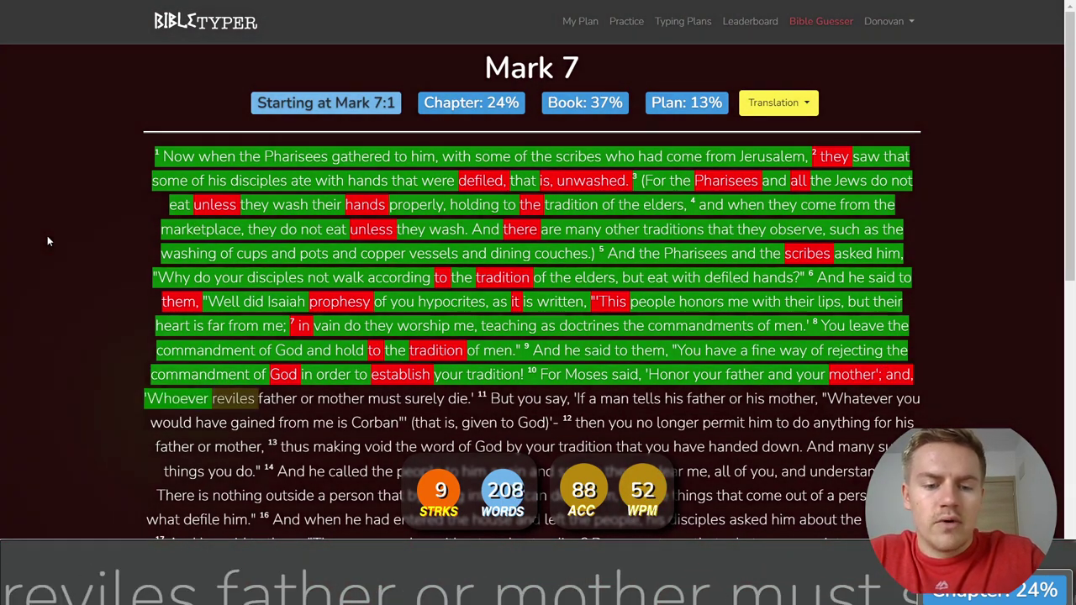
pyautogui.press('BackSpace')
pyautogui.write('viles father')
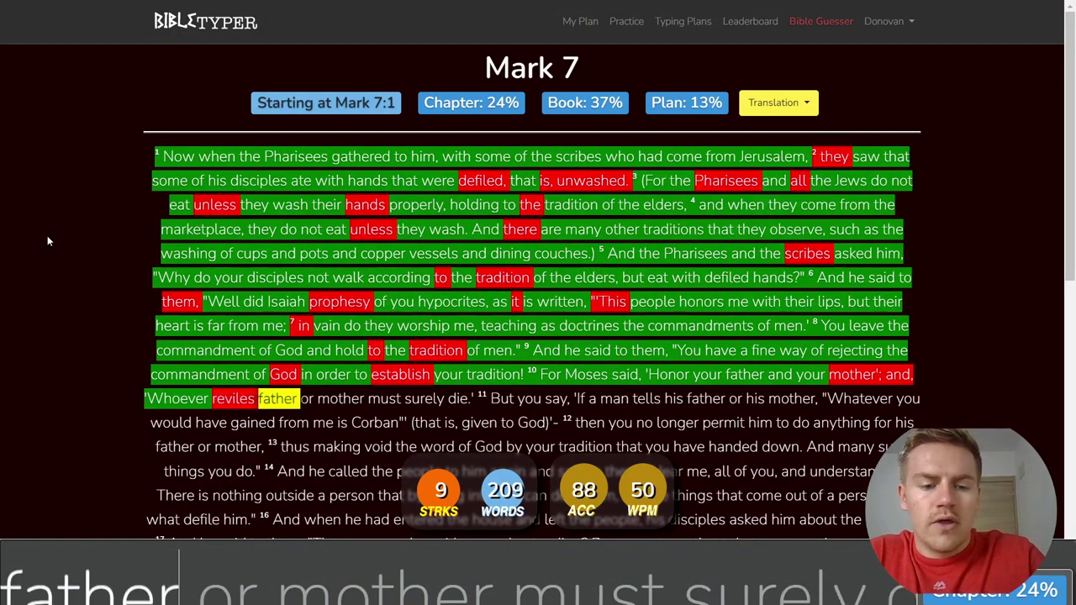
pyautogui.write(" or mother must surely die.'")
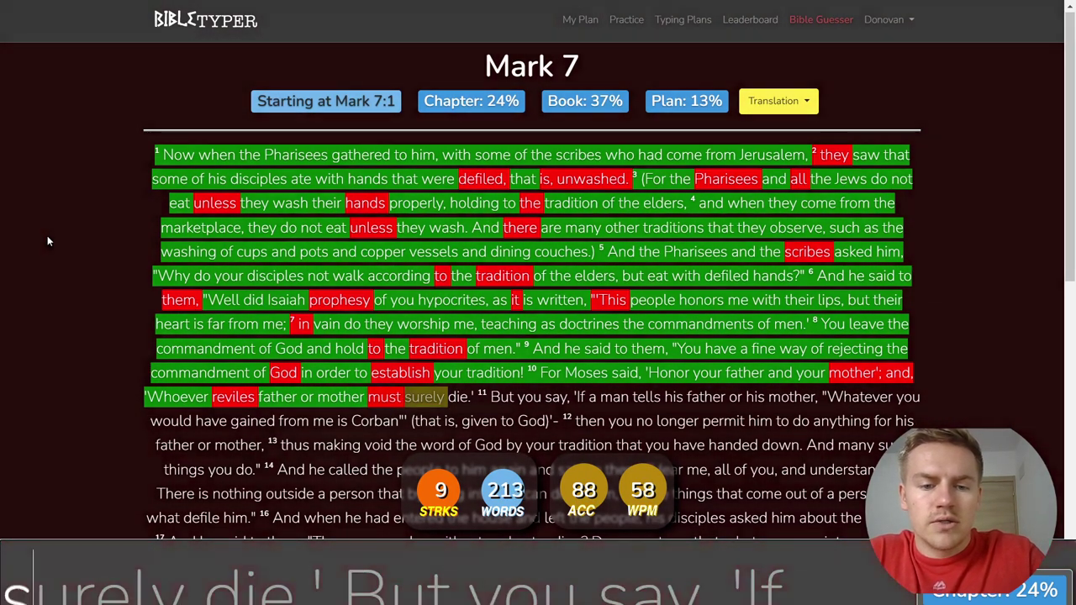
pyautogui.write(' But you say, ')
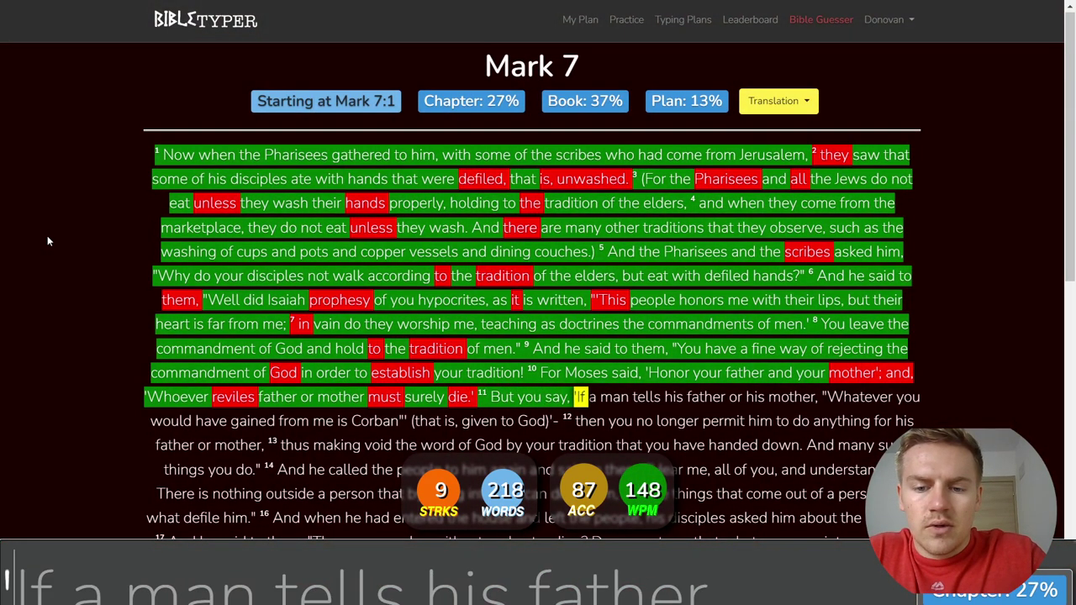
pyautogui.write("'If a men tell")
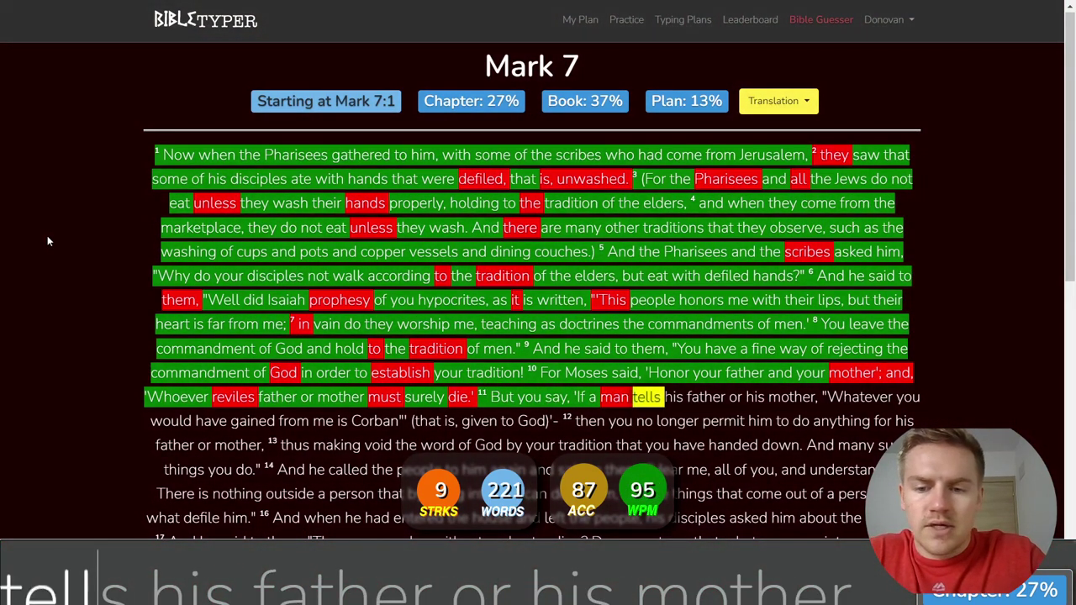
pyautogui.write('s his father or his ')
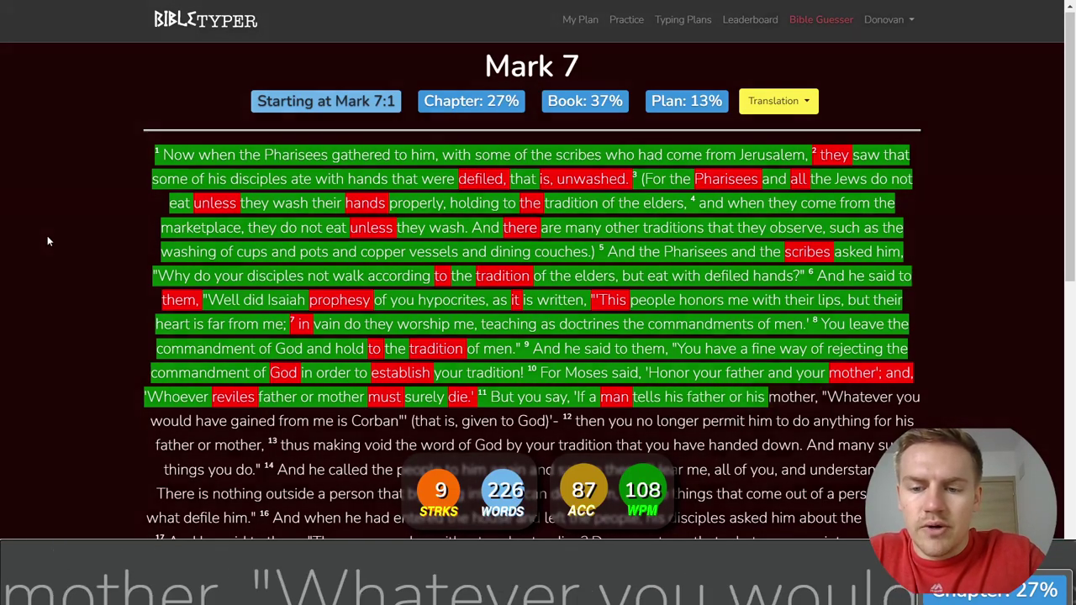
pyautogui.write('mother, "What')
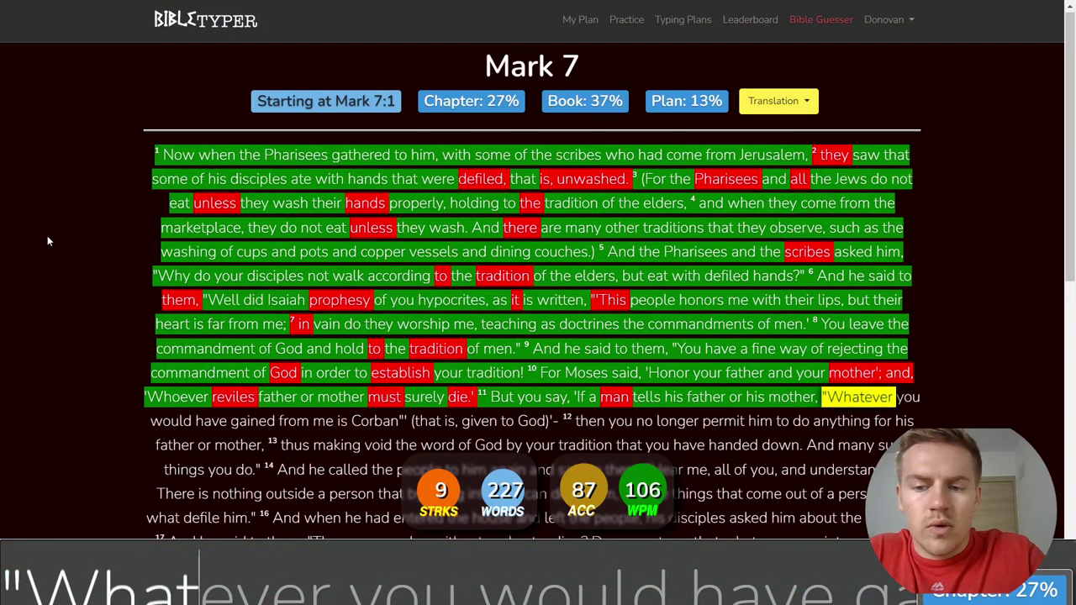
pyautogui.write('ever you would have gained from ')
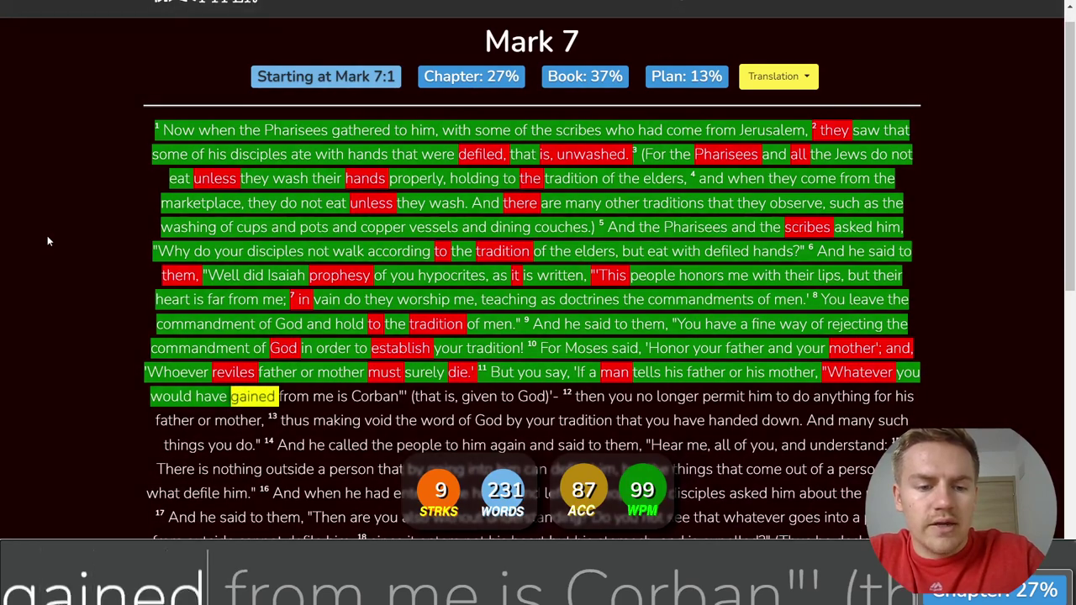
pyautogui.write('me is Cor')
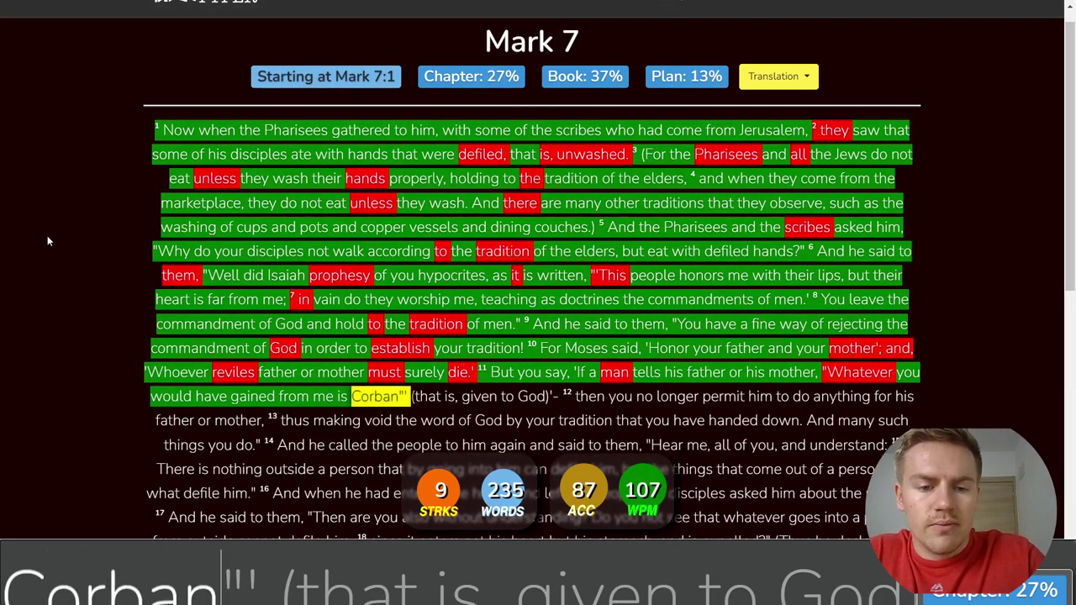
pyautogui.write('Corban"\' (that ')
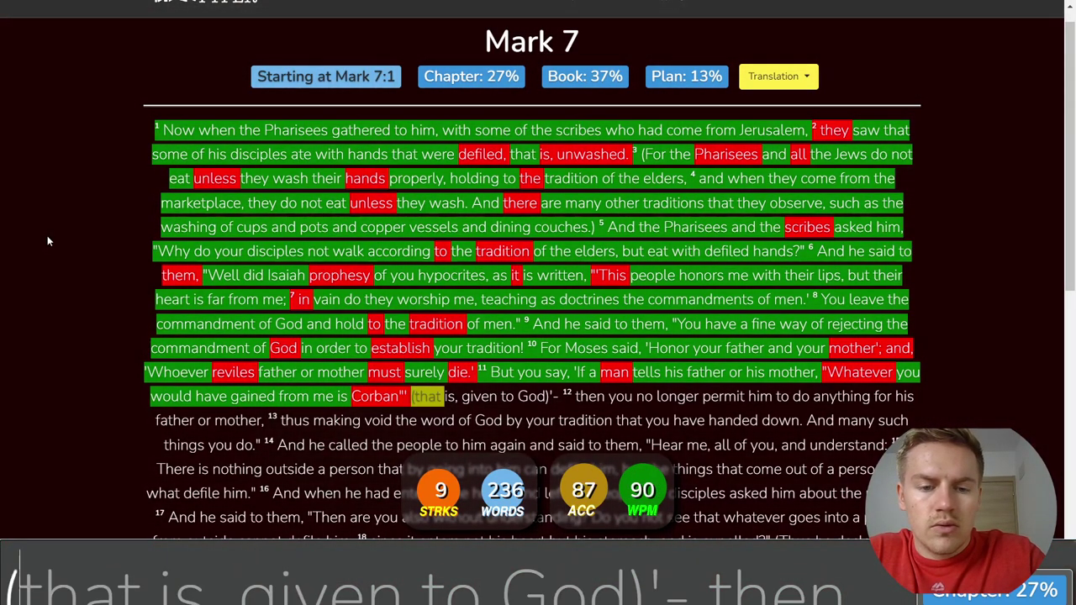
pyautogui.write('is, given to God)- 12 ')
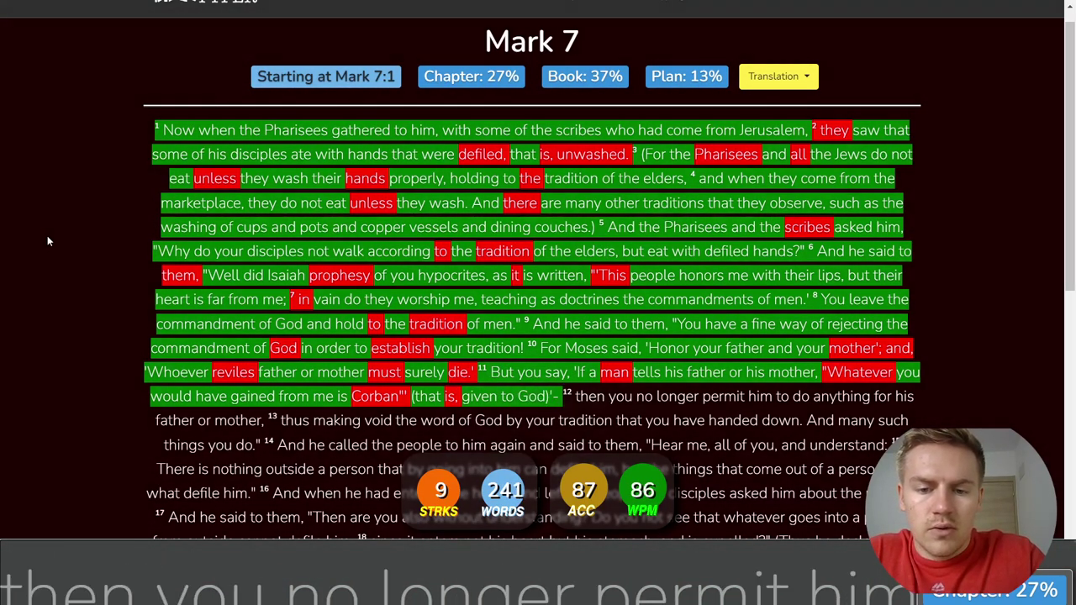
pyautogui.write('then you no longer permit ')
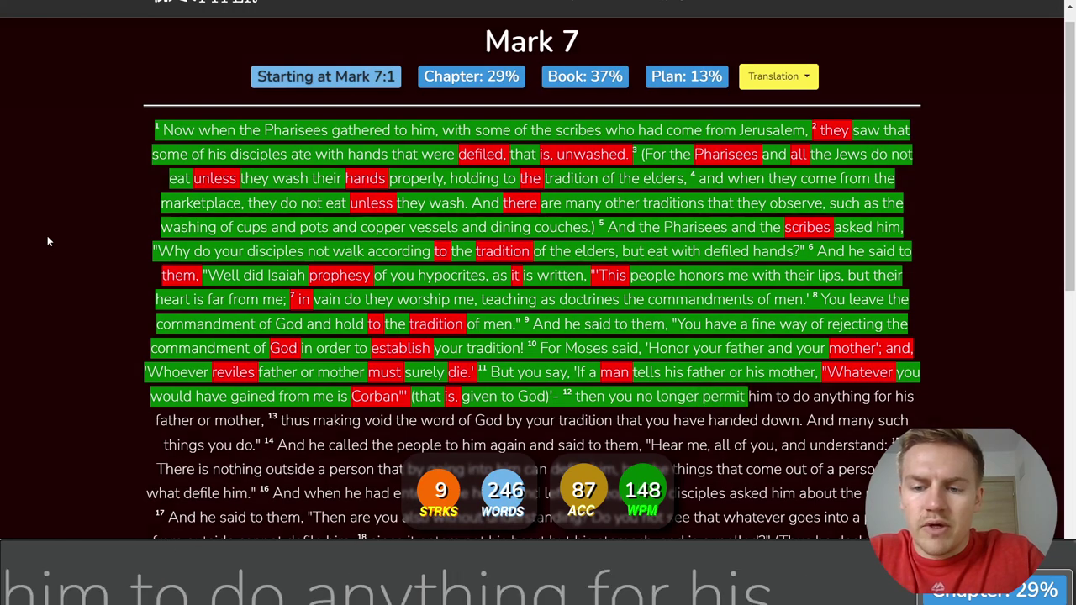
pyautogui.write('him to do anything fo')
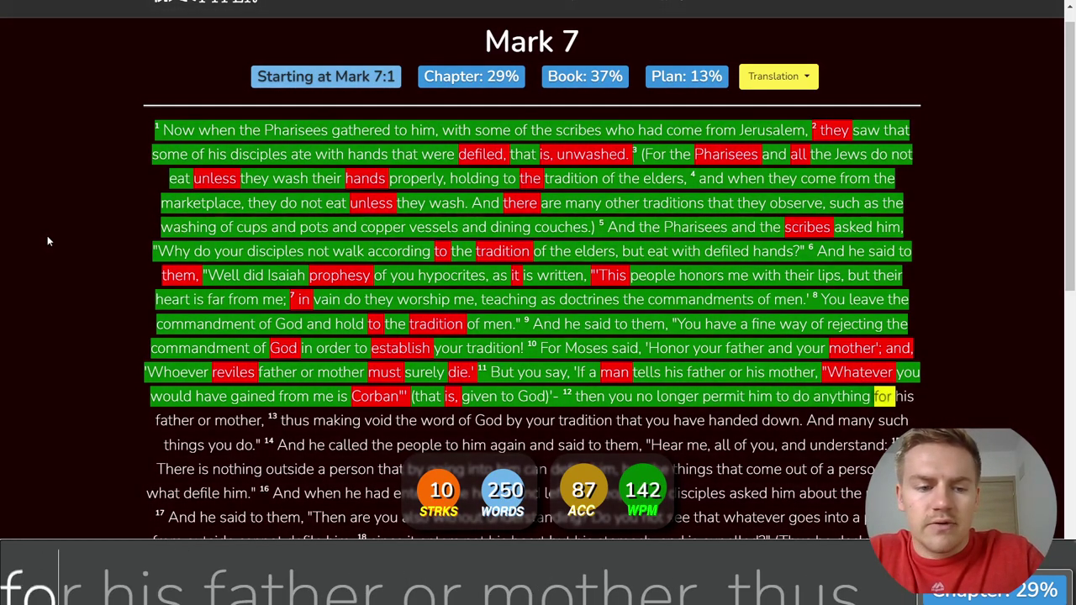
pyautogui.write('r his father or mother')
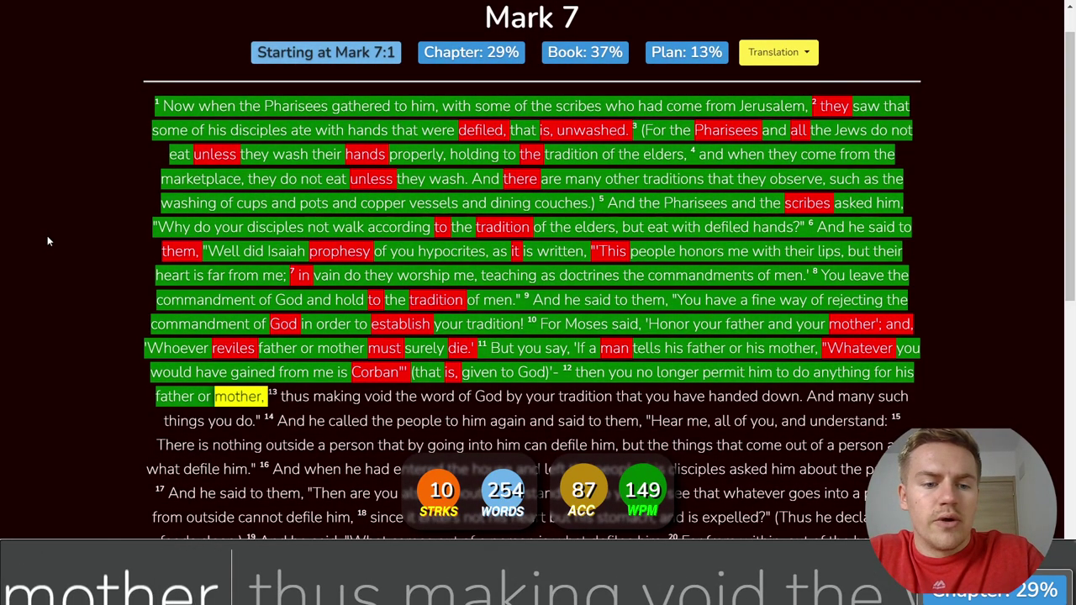
pyautogui.write(', 13 thus')
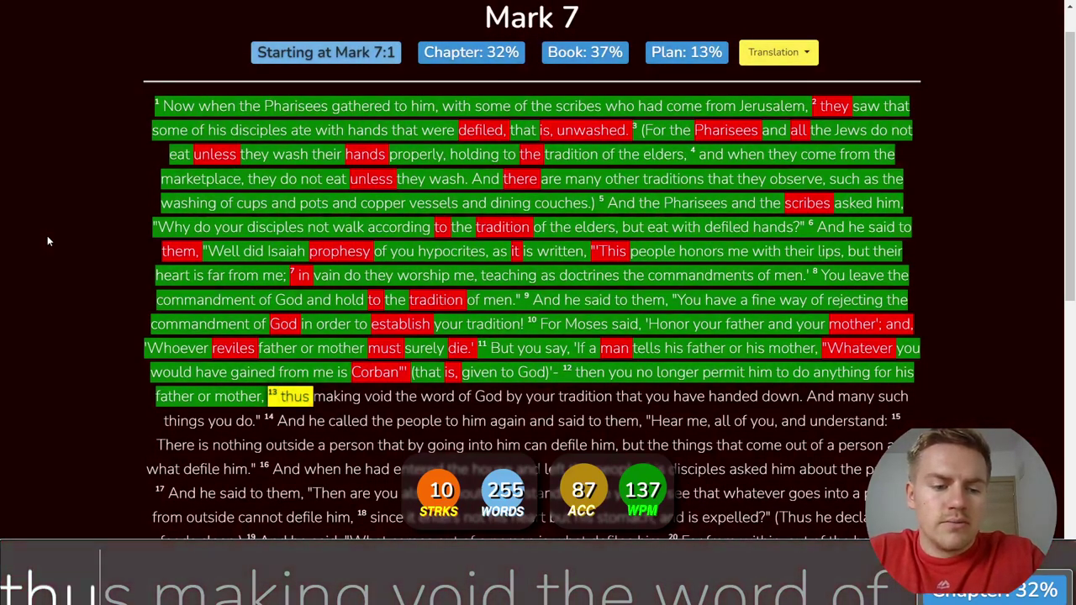
pyautogui.write(' making void the word of ')
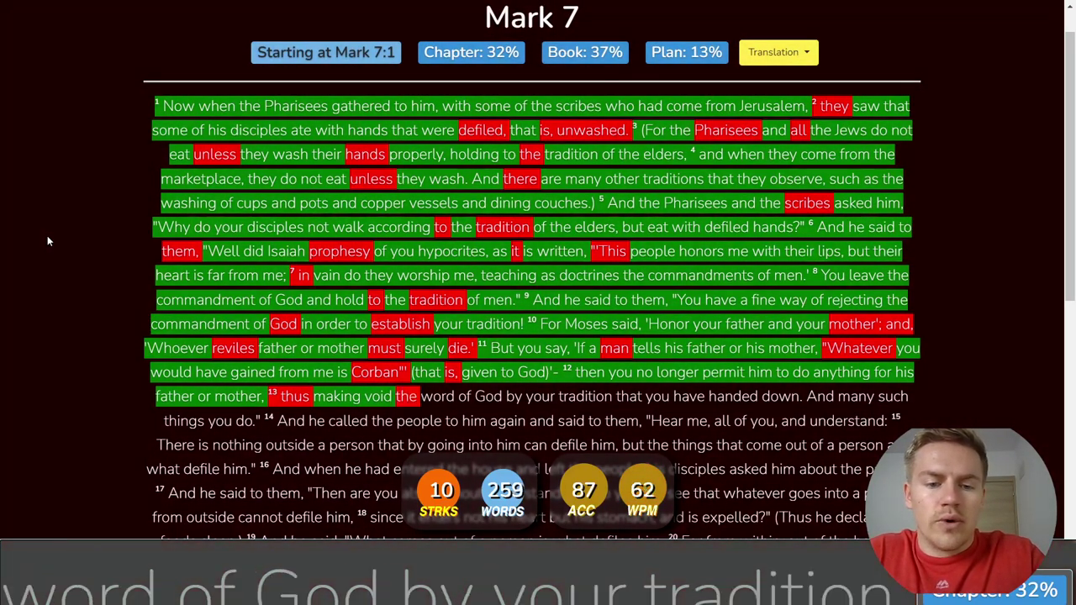
pyautogui.write('God by your ')
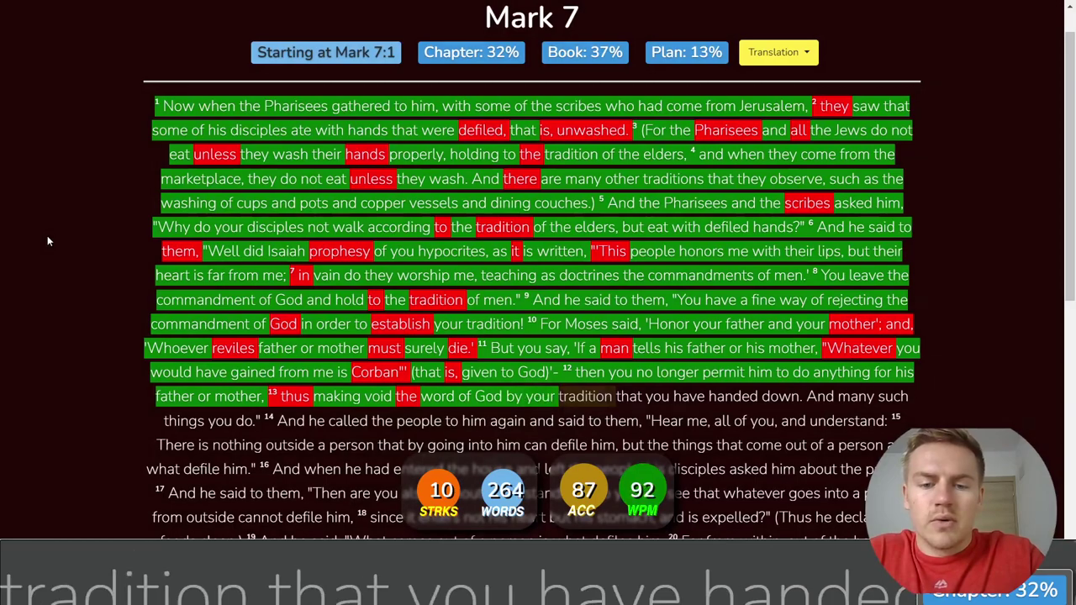
pyautogui.write('tradition that ')
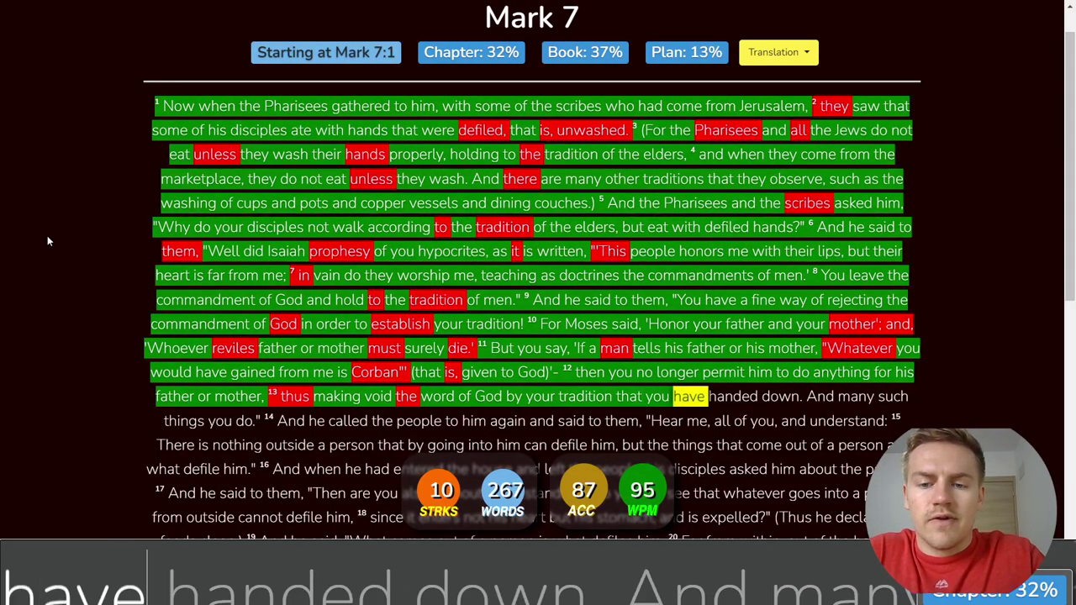
pyautogui.write('you have handed down. And many such th')
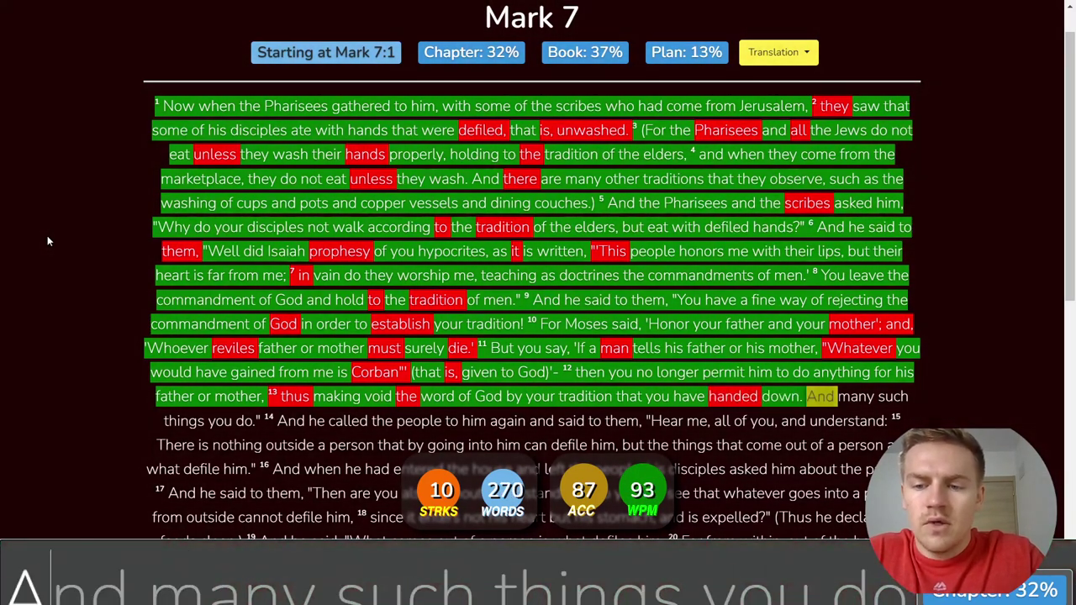
pyautogui.write('ings you do." 14 And he')
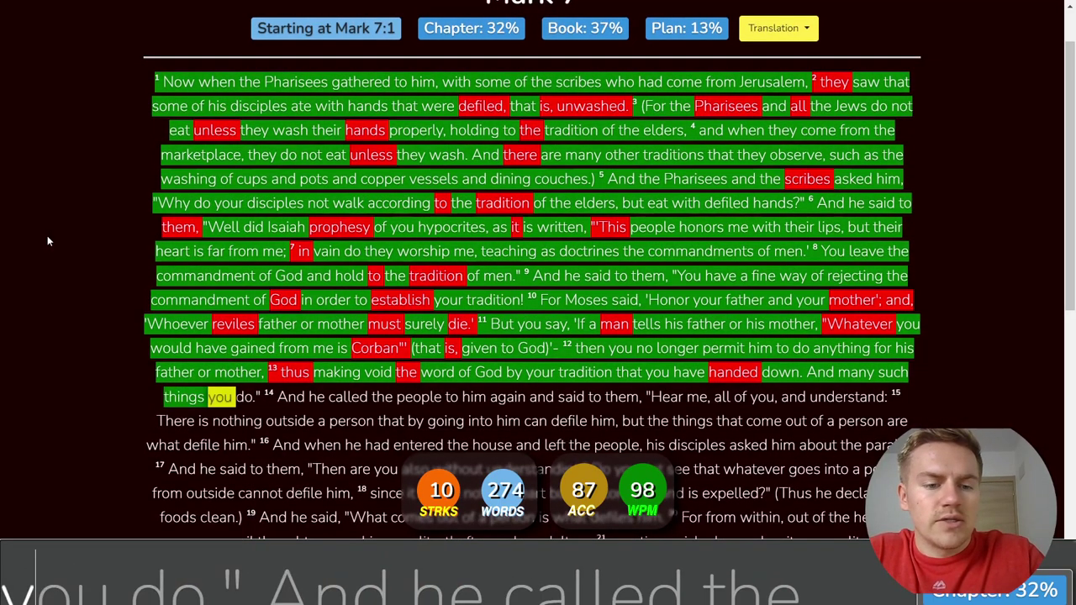
pyautogui.write(' calle')
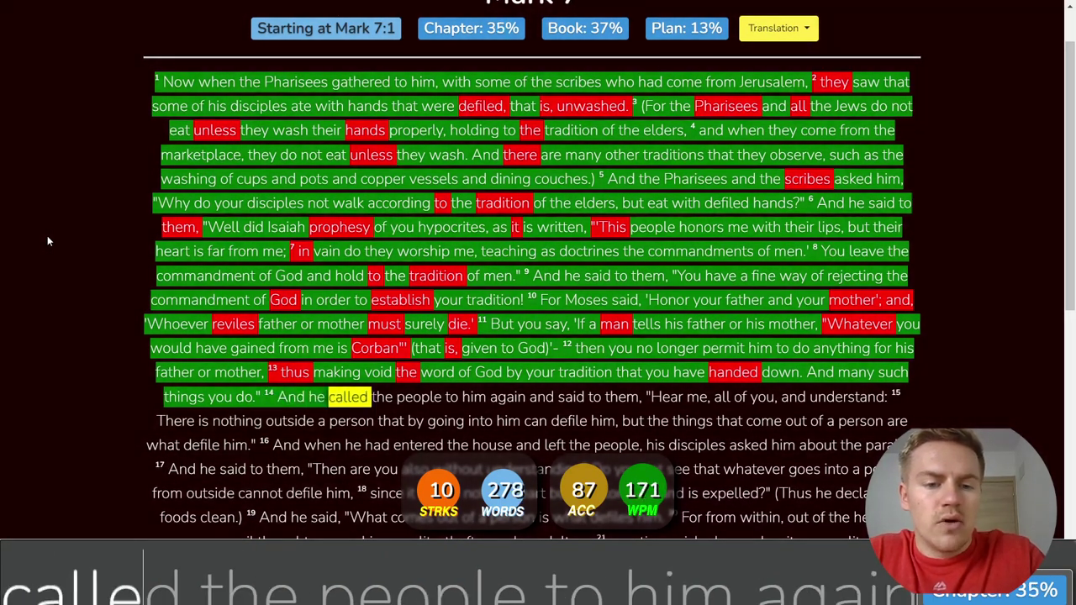
pyautogui.write('d the people to hi')
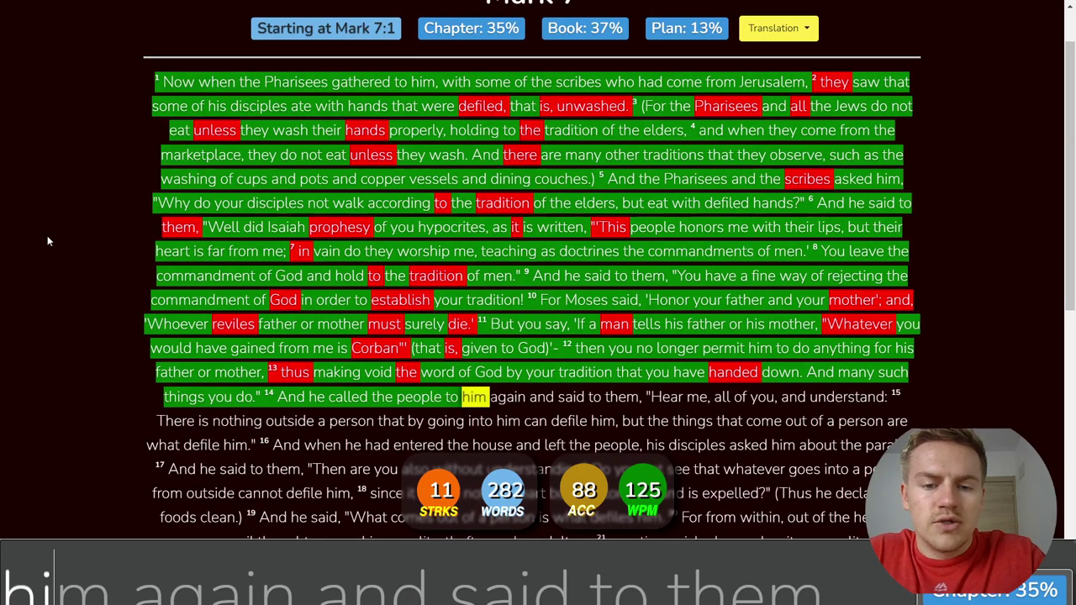
pyautogui.write('m agai')
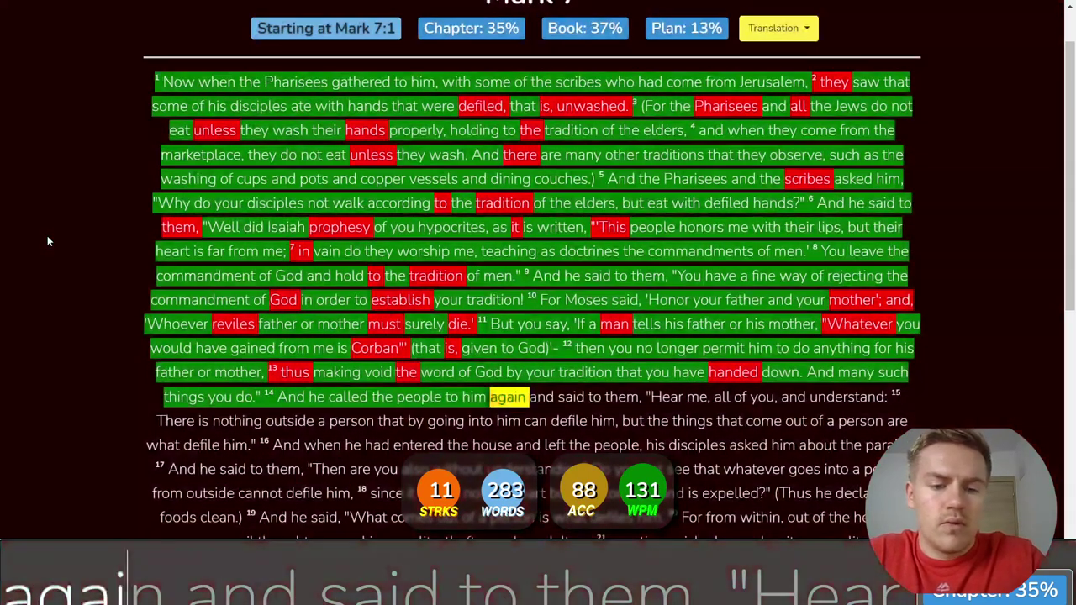
pyautogui.write('n and said to them, ')
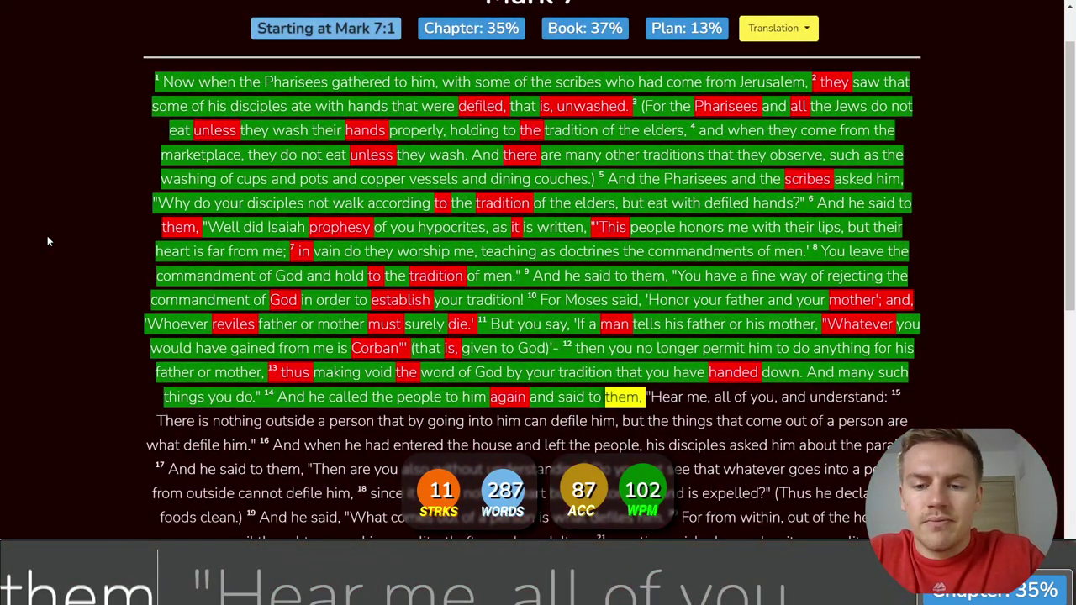
pyautogui.write('"Hear me, ')
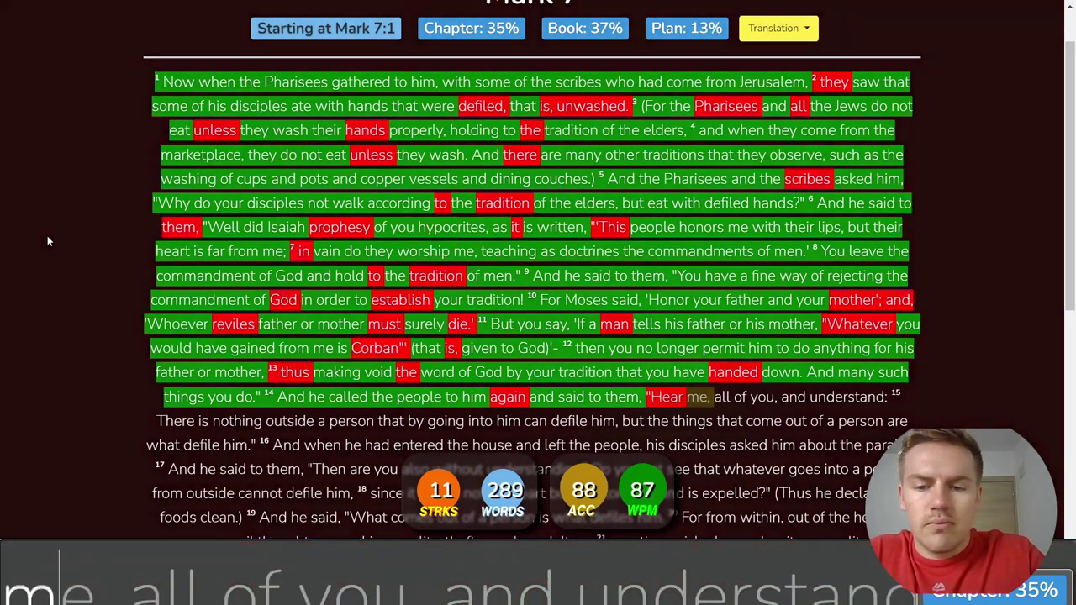
pyautogui.write('all of you, and ')
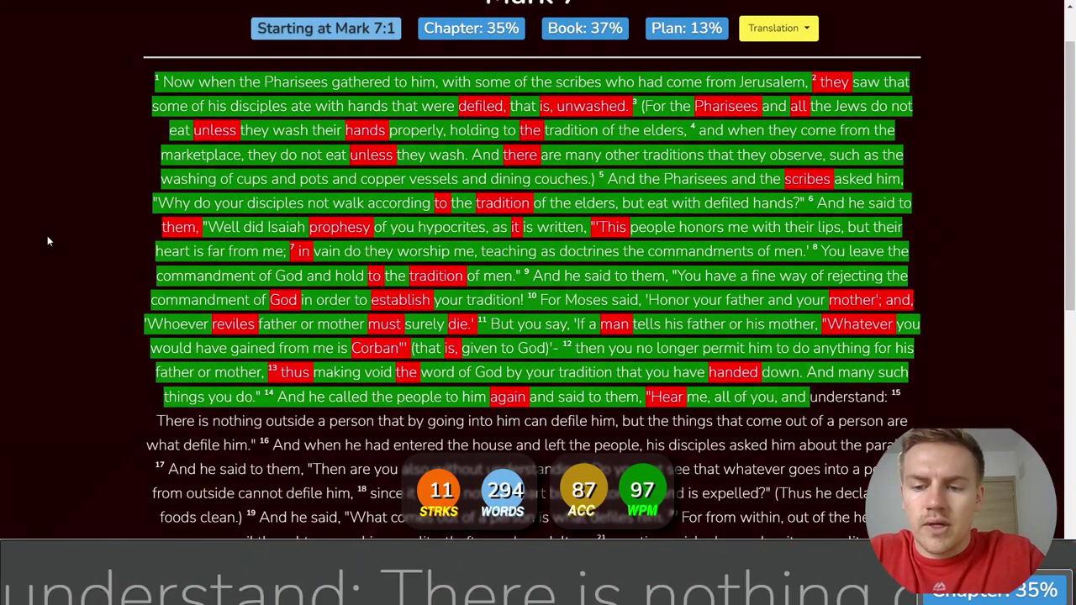
pyautogui.write('understand:')
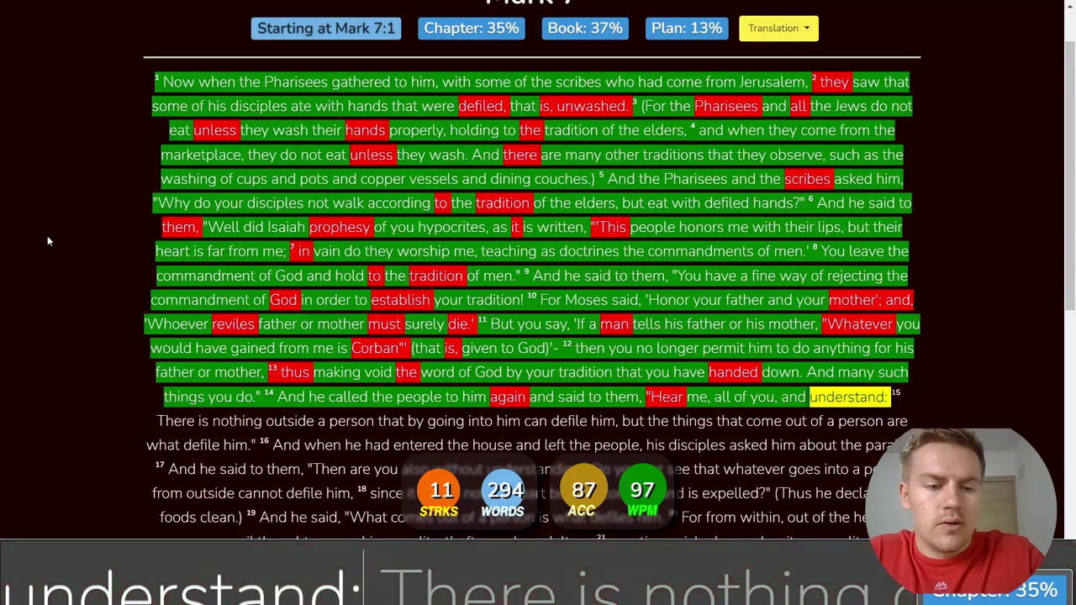
pyautogui.write(' 15 There is nothing ')
pyautogui.write('outside')
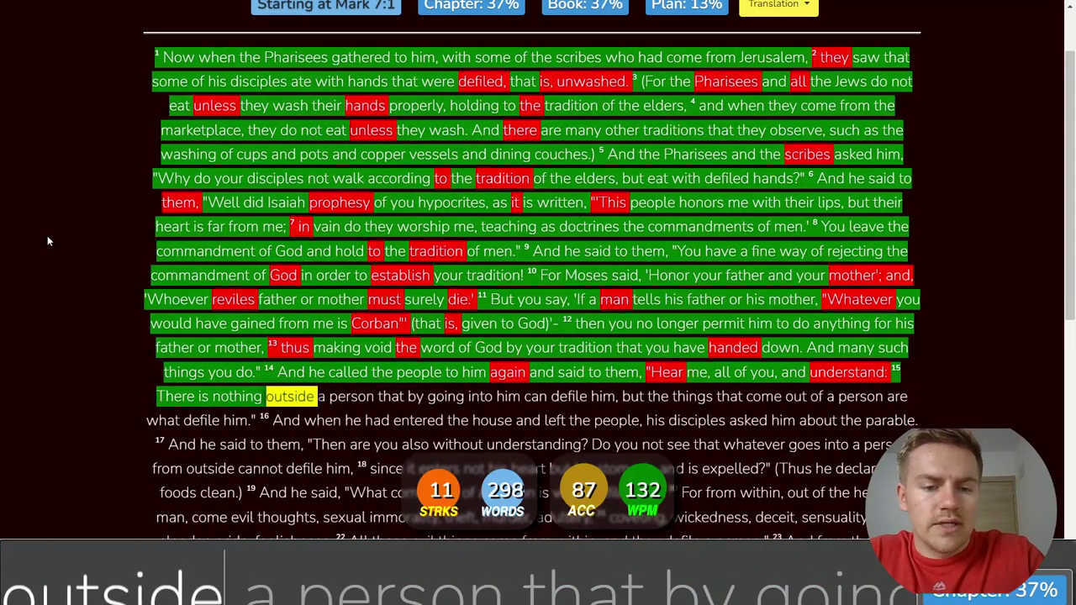
pyautogui.write(' a person that by goi')
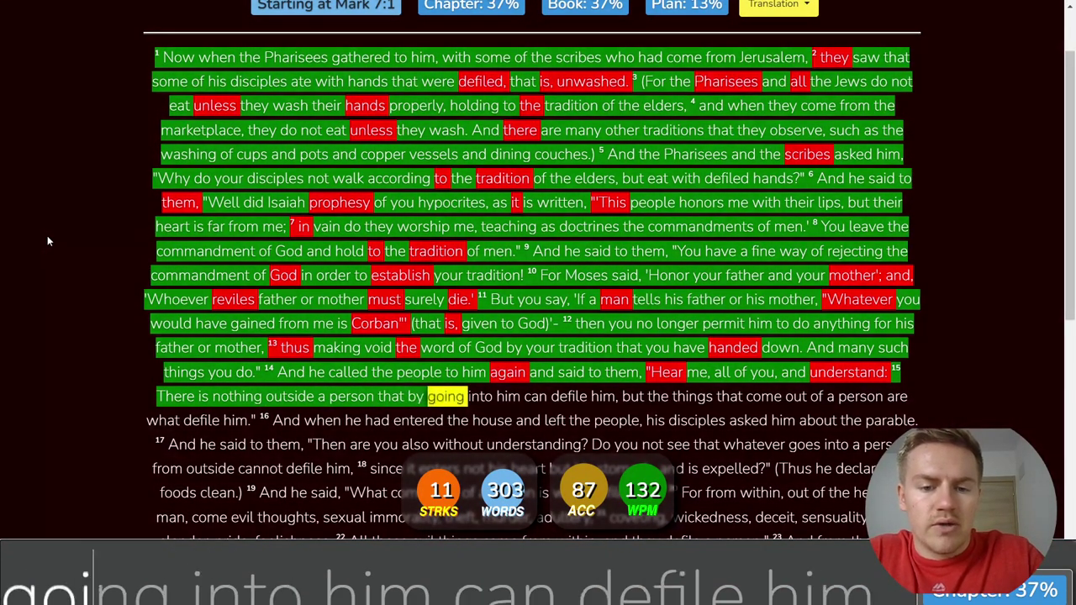
pyautogui.write('ng into him can def')
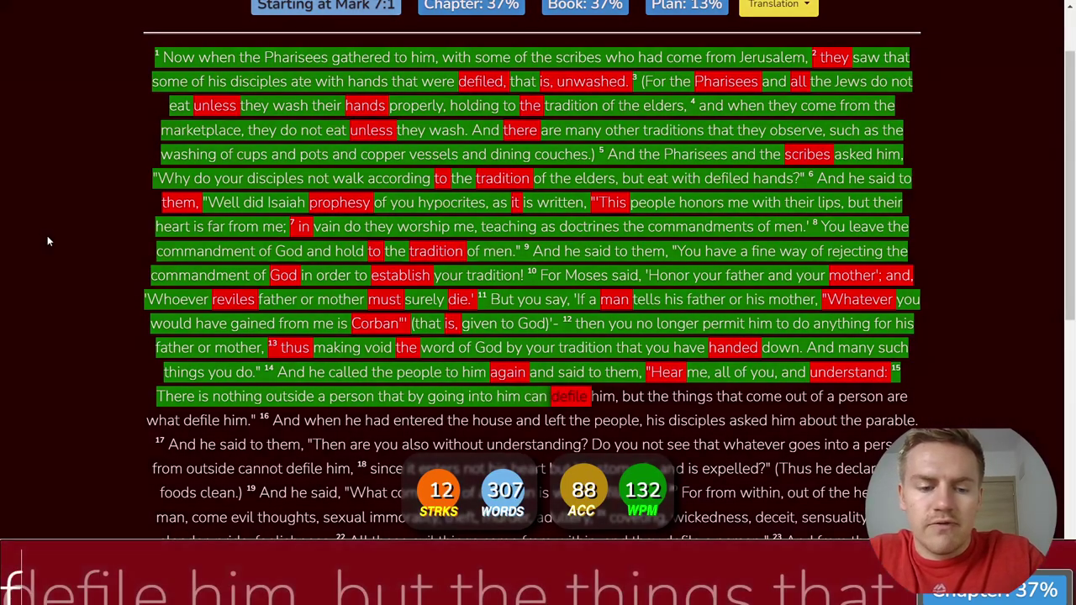
# - Fix the typo in 'defile' and type verses 15–17 through entering the house
pyautogui.press('BackSpace')
pyautogui.write('defile him, but ')
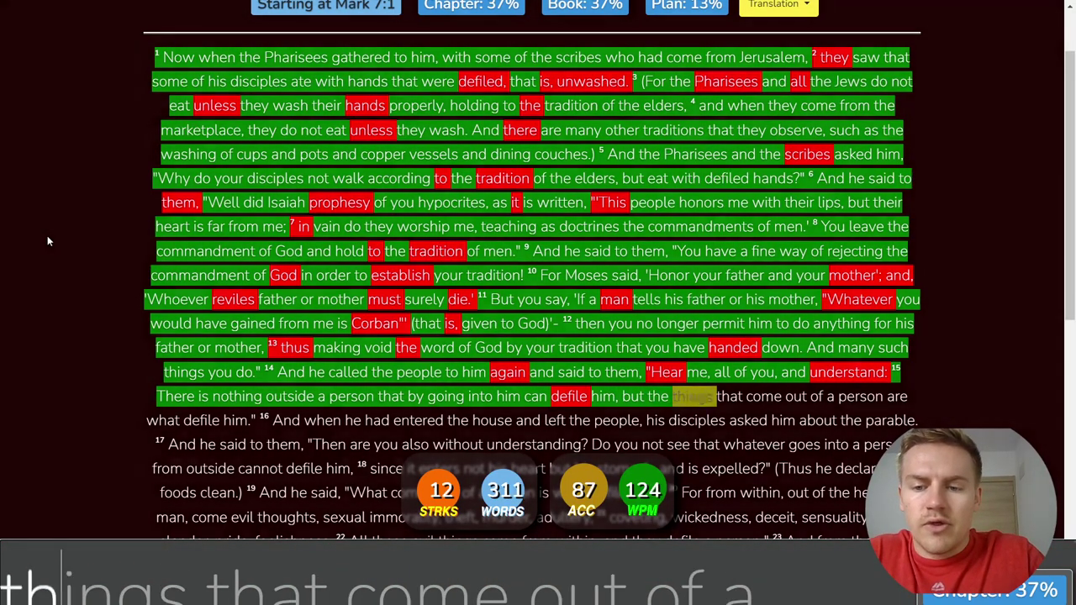
pyautogui.write('of a person are what ')
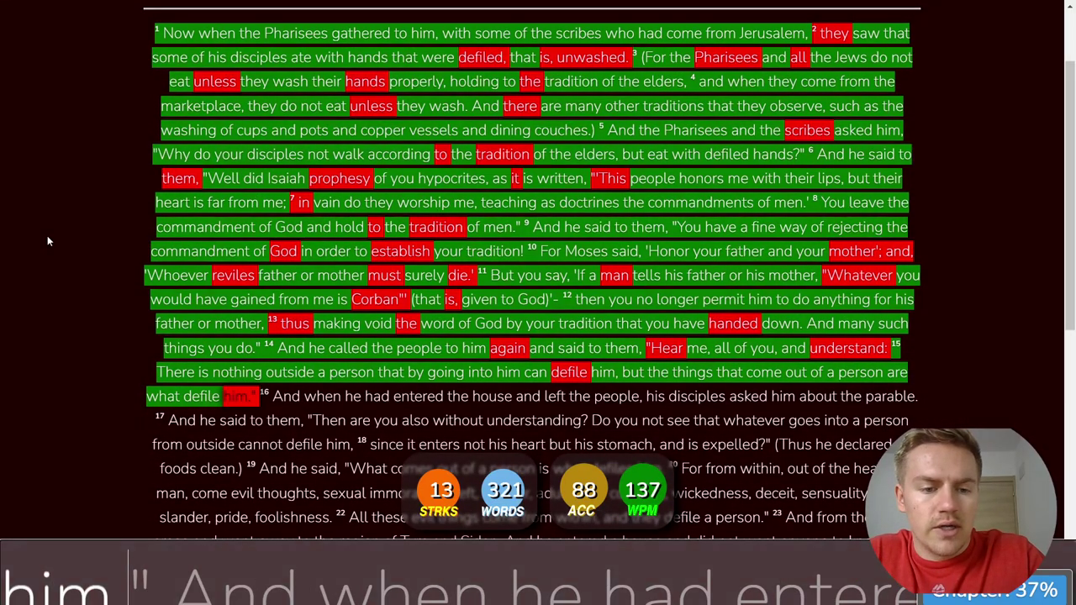
pyautogui.write('defile him." And when ')
pyautogui.write('ha')
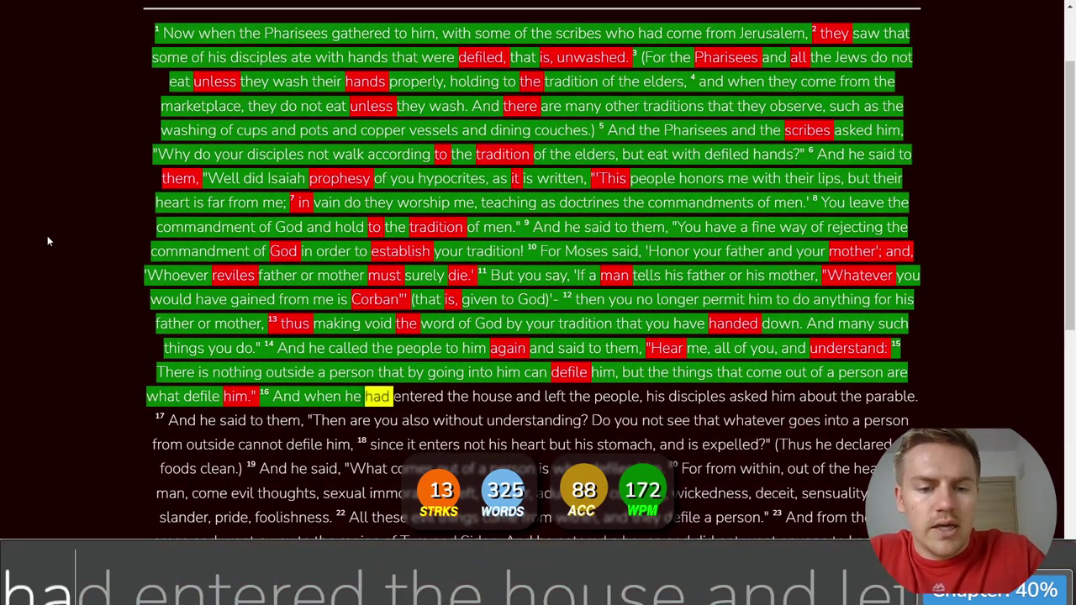
pyautogui.write('d entered the house ')
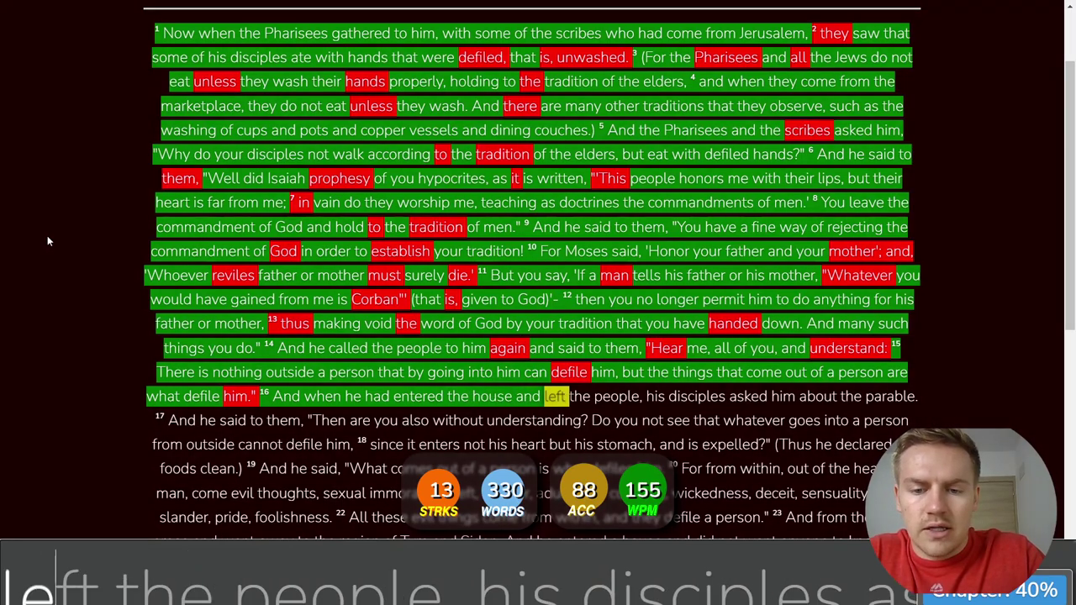
pyautogui.write('and left the people, his disciples ')
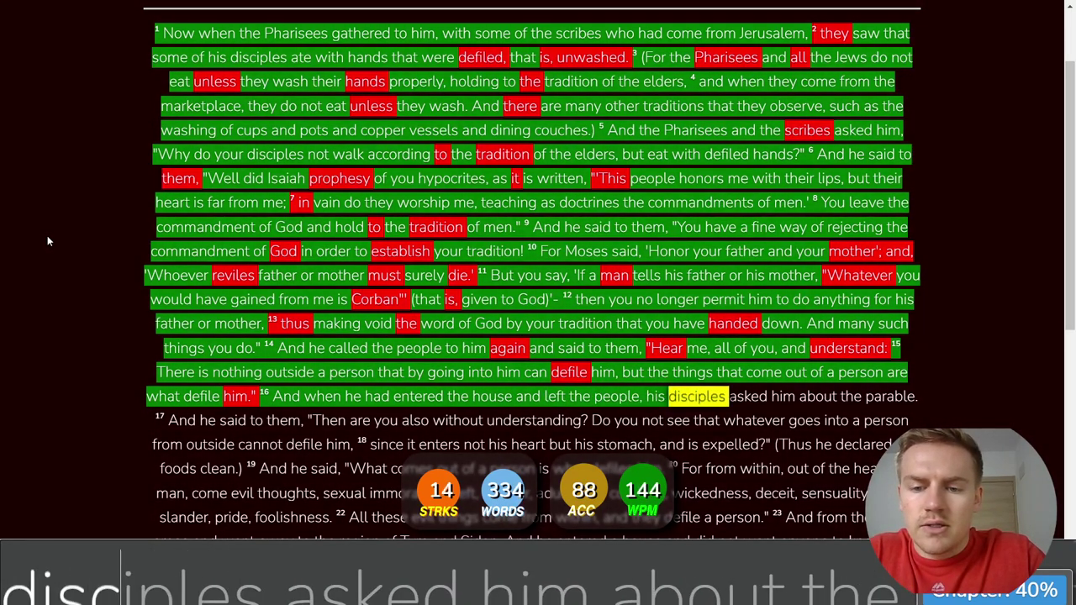
pyautogui.write('a')
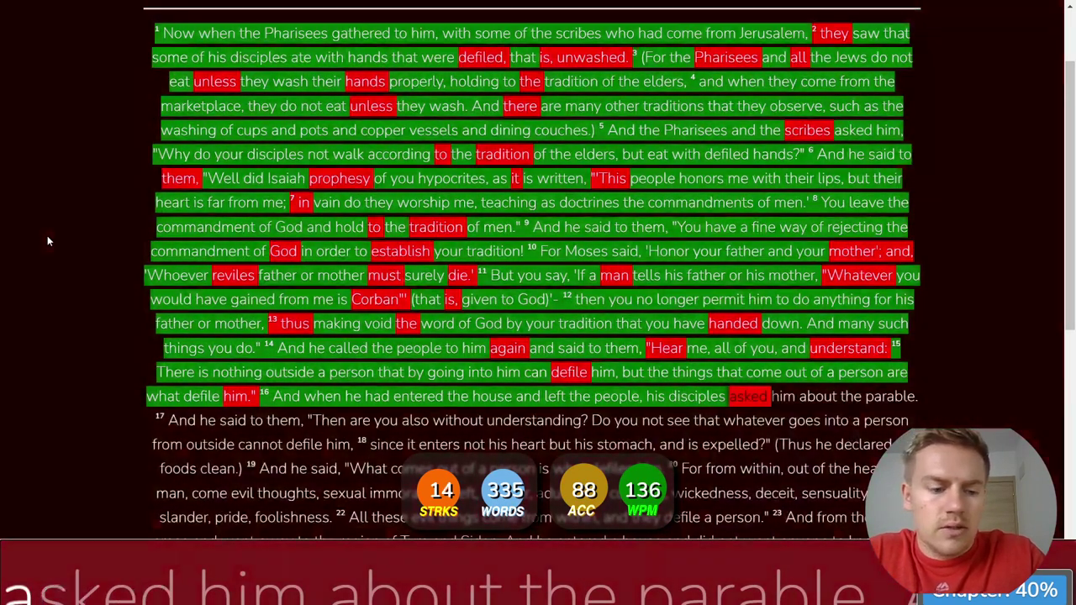
pyautogui.write('sked him about the ')
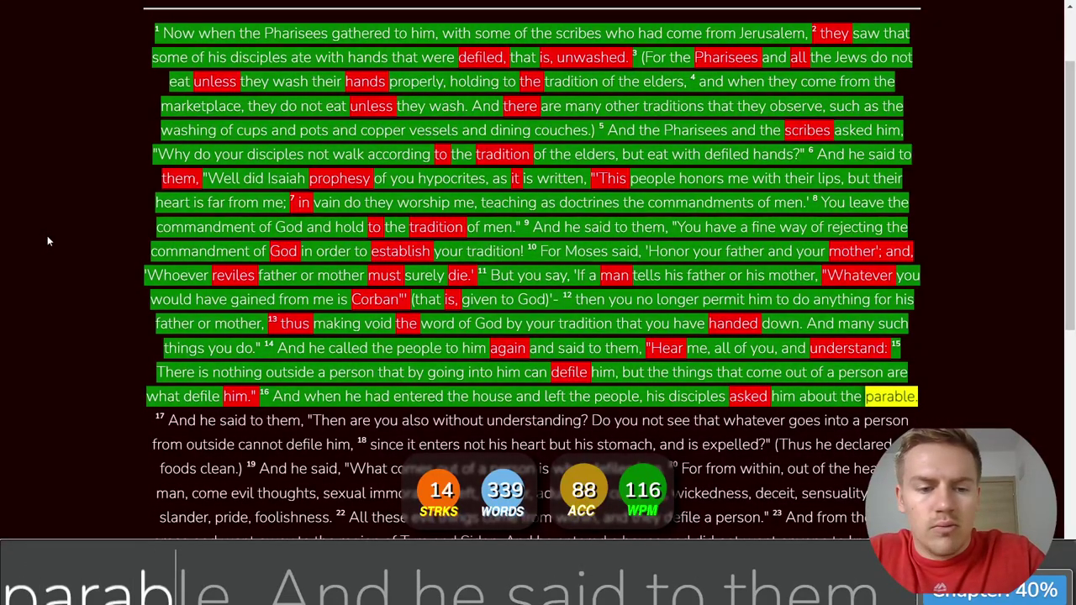
pyautogui.write('And ')
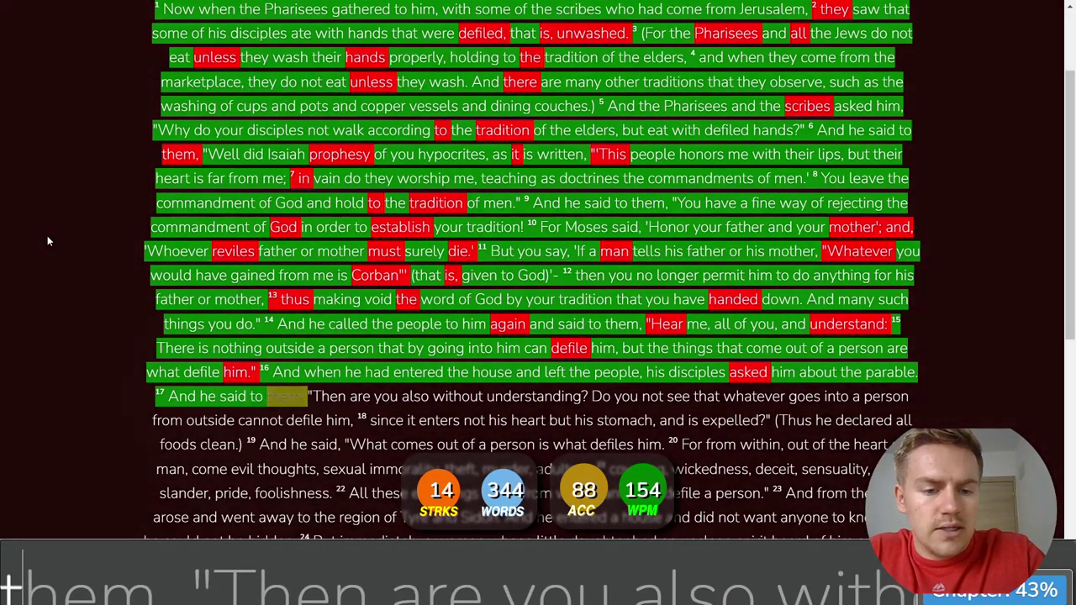
pyautogui.write('them, ')
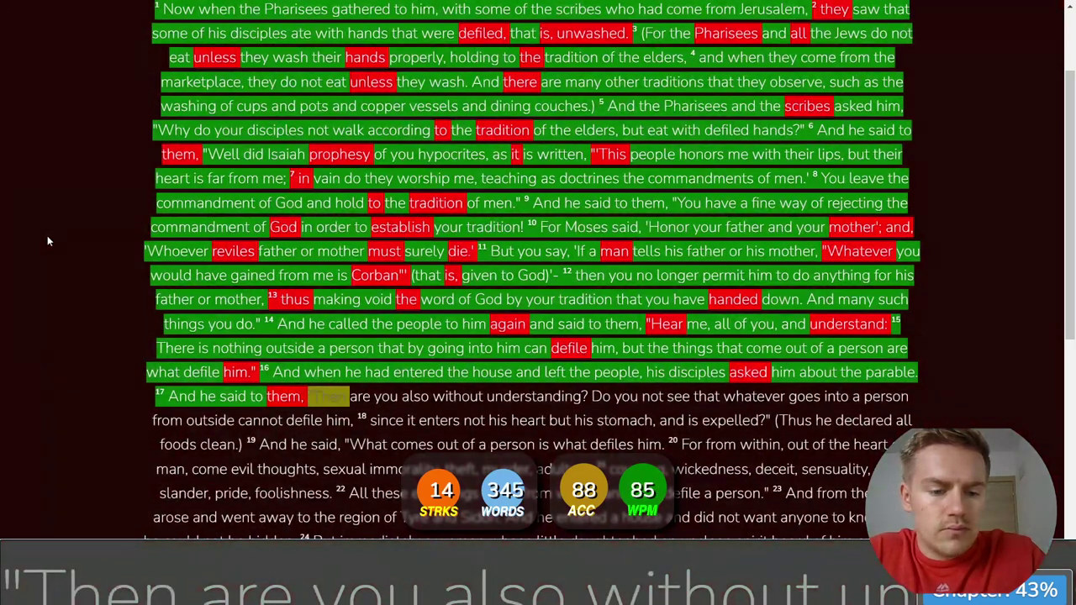
pyautogui.write('"Then are you also ')
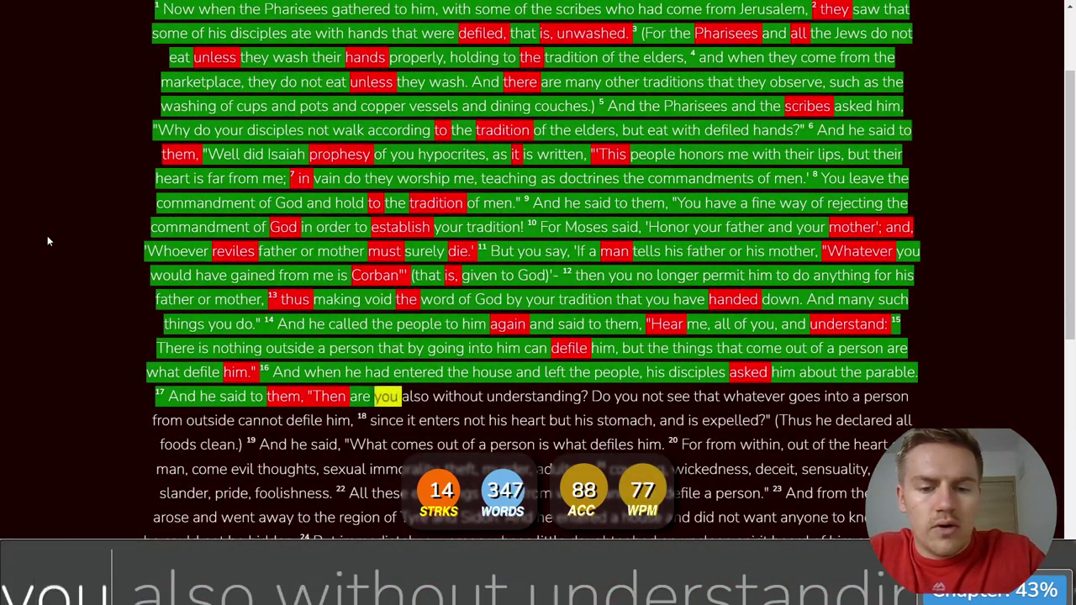
pyautogui.write('without unde')
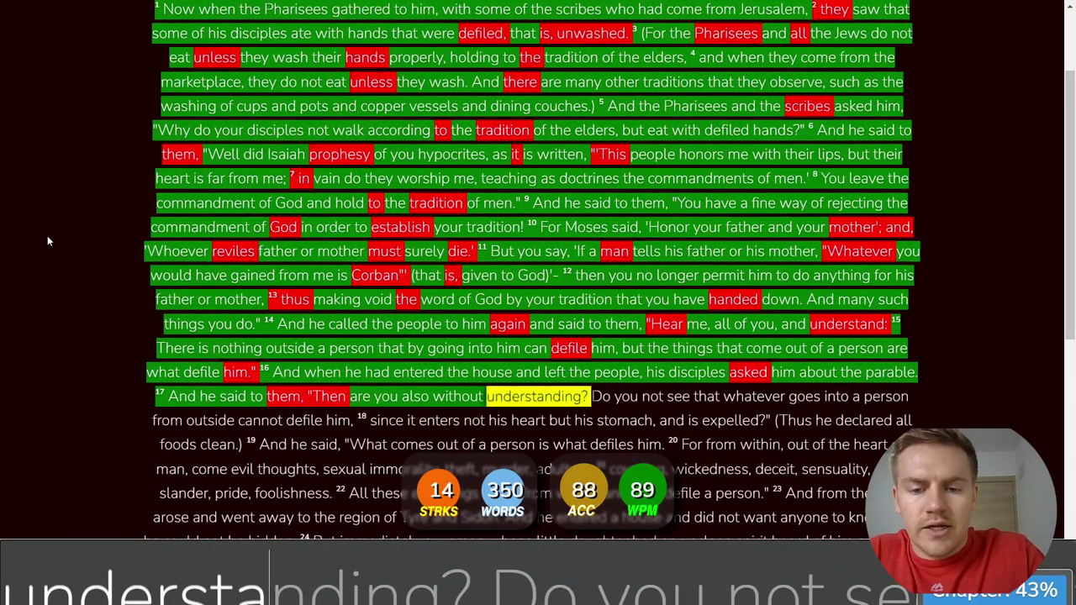
pyautogui.write('rstanding? Do ')
pyautogui.write('you')
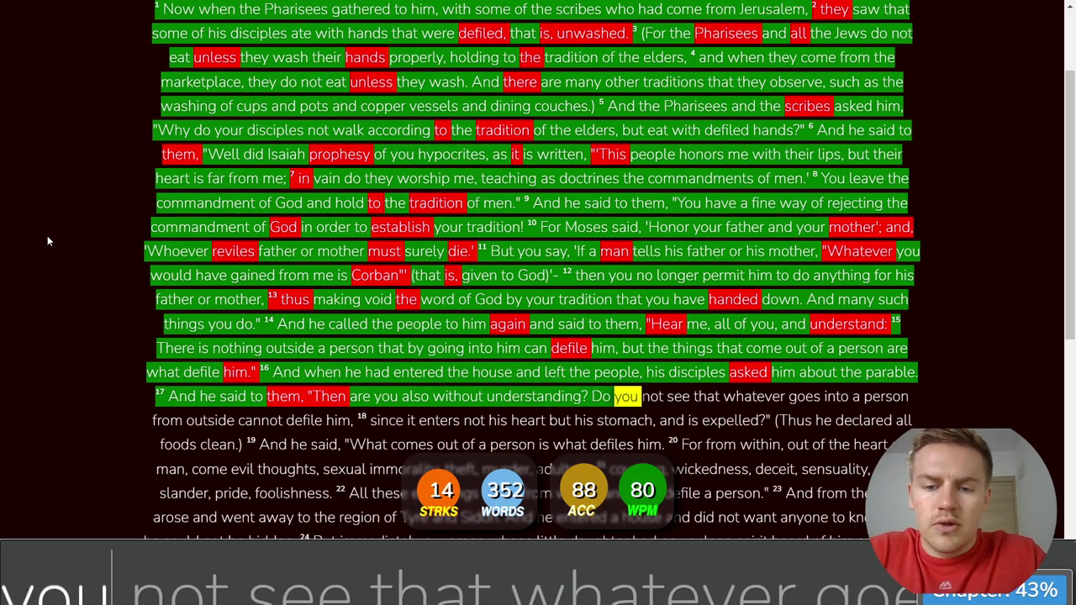
pyautogui.write(' not see that whatever ')
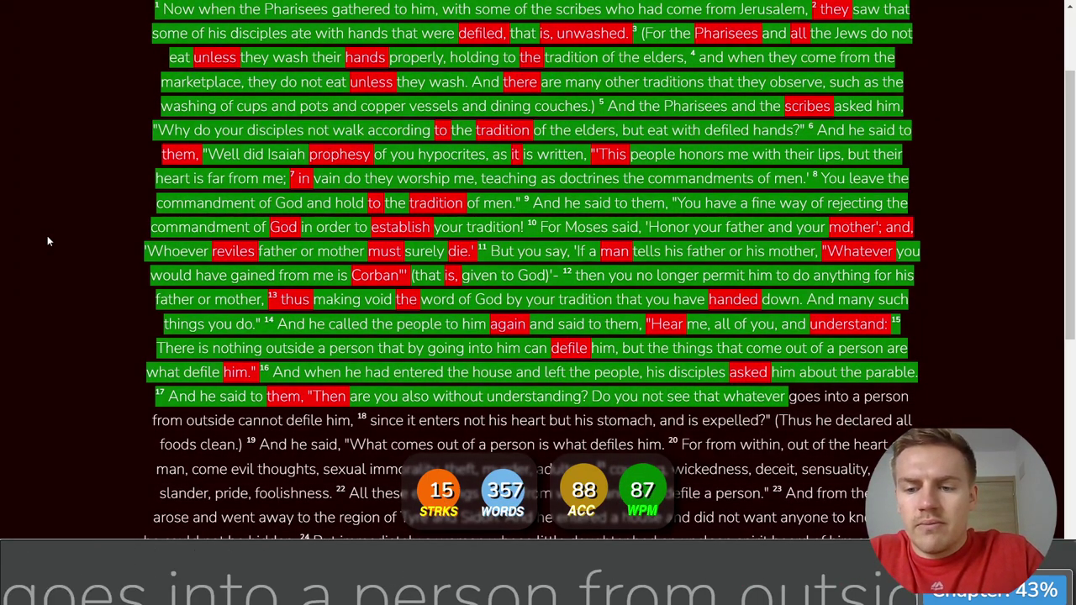
pyautogui.write('goes into a person from out')
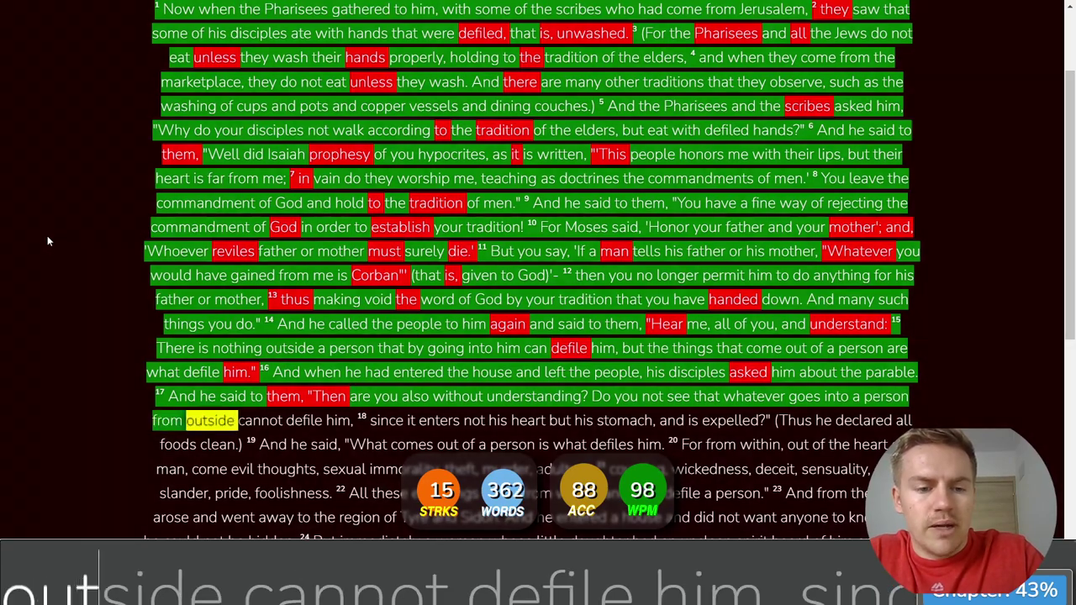
pyautogui.write('side cannot defile him, since it e')
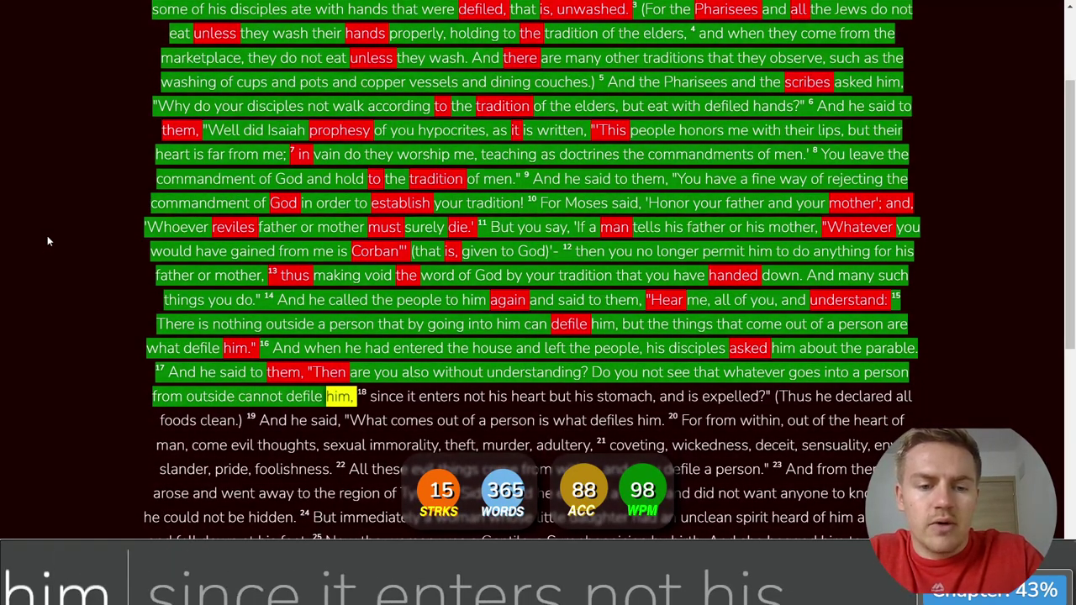
pyautogui.write('netter')
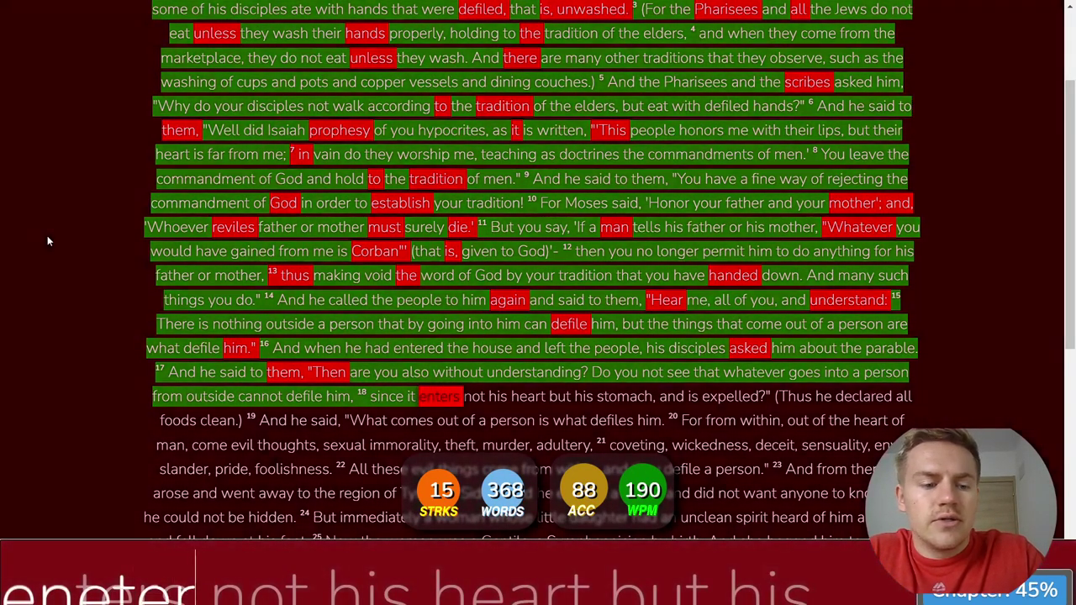
pyautogui.write('s not his heart but his stom')
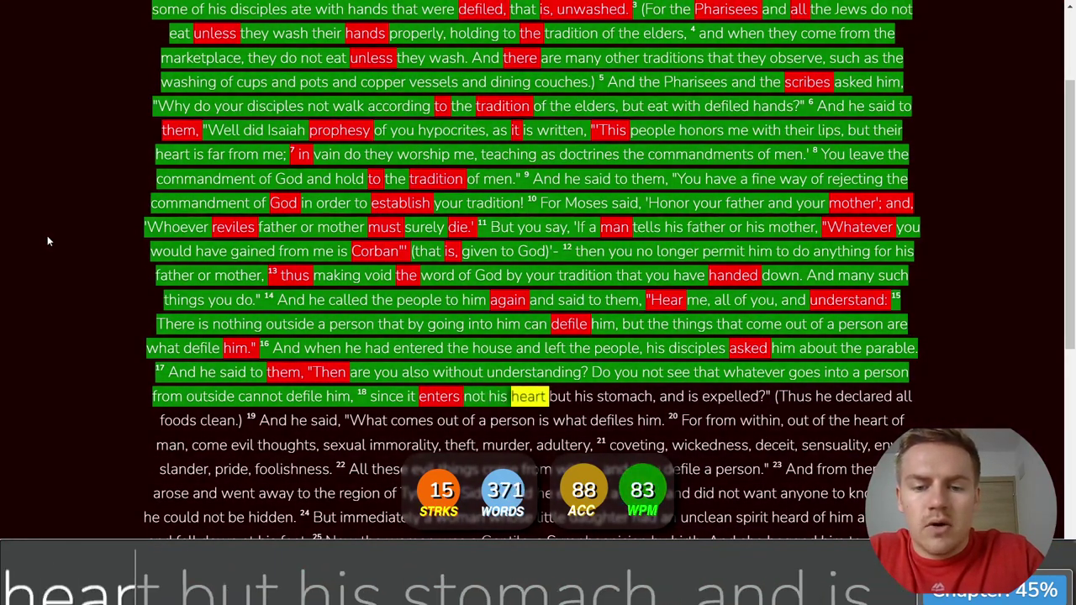
pyautogui.write('ach')
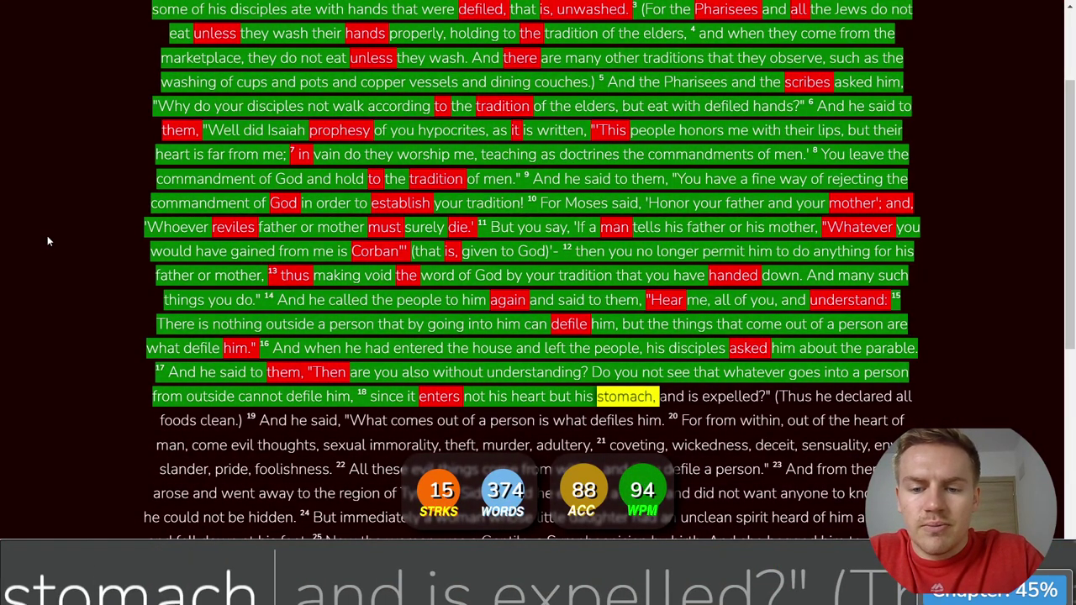
pyautogui.write(', and is expelle')
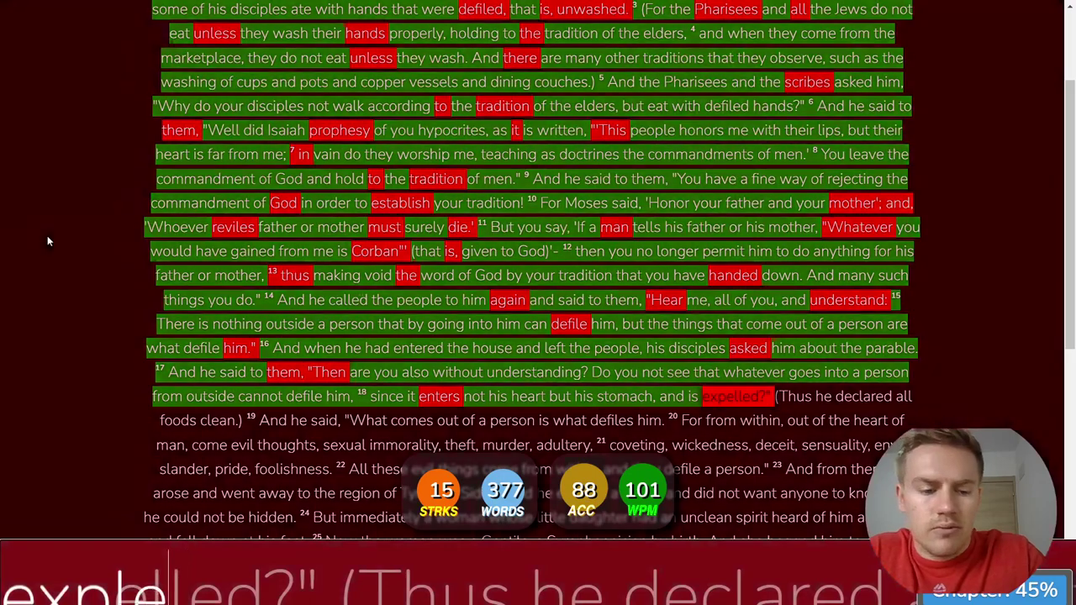
pyautogui.write('d?" ')
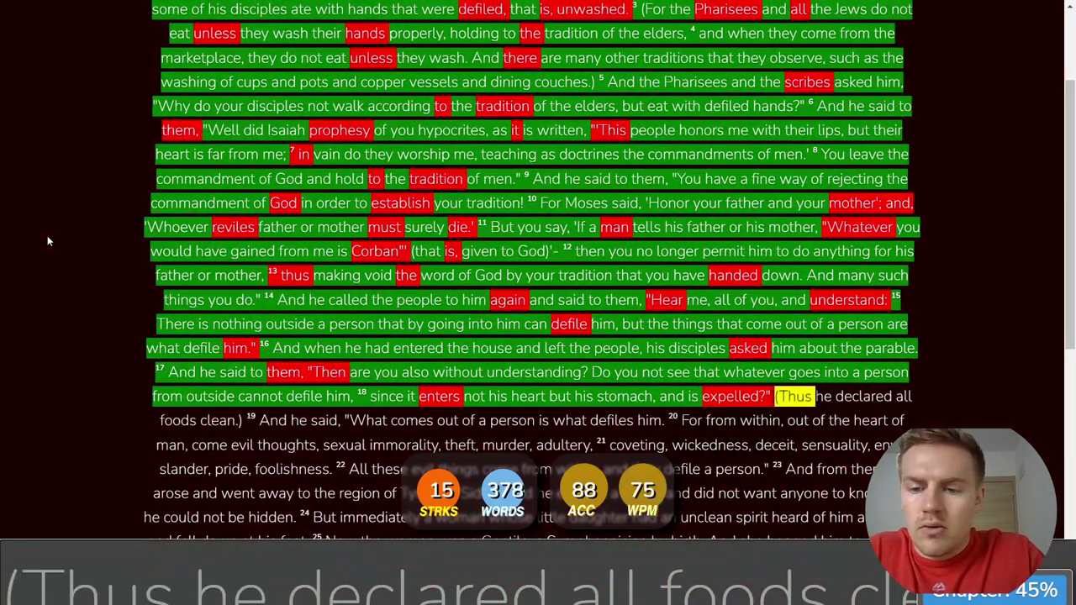
pyautogui.write('(Thus he dec')
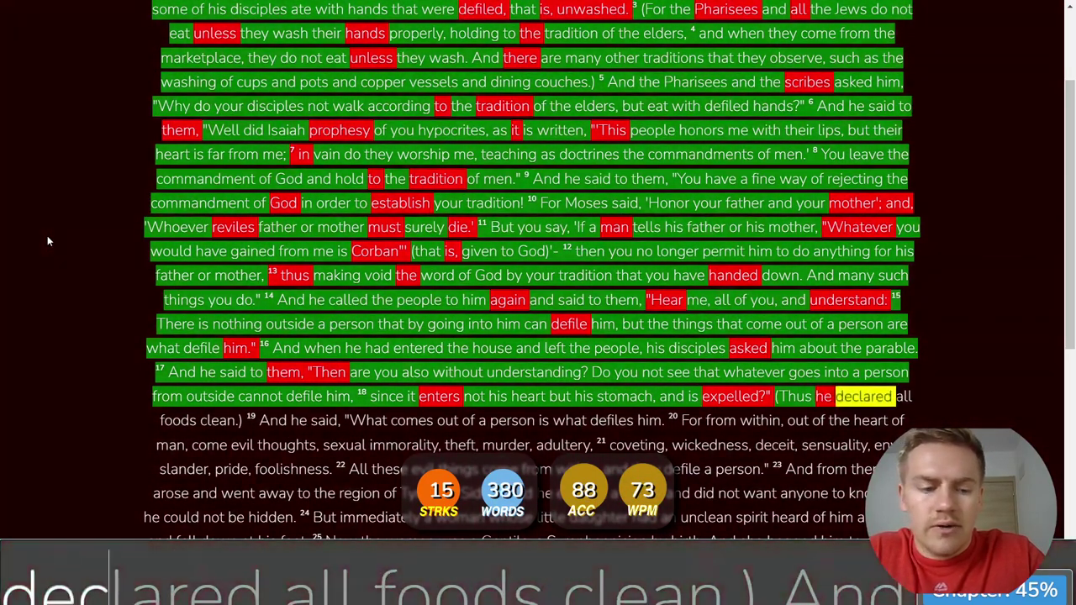
pyautogui.write('lared all foods c')
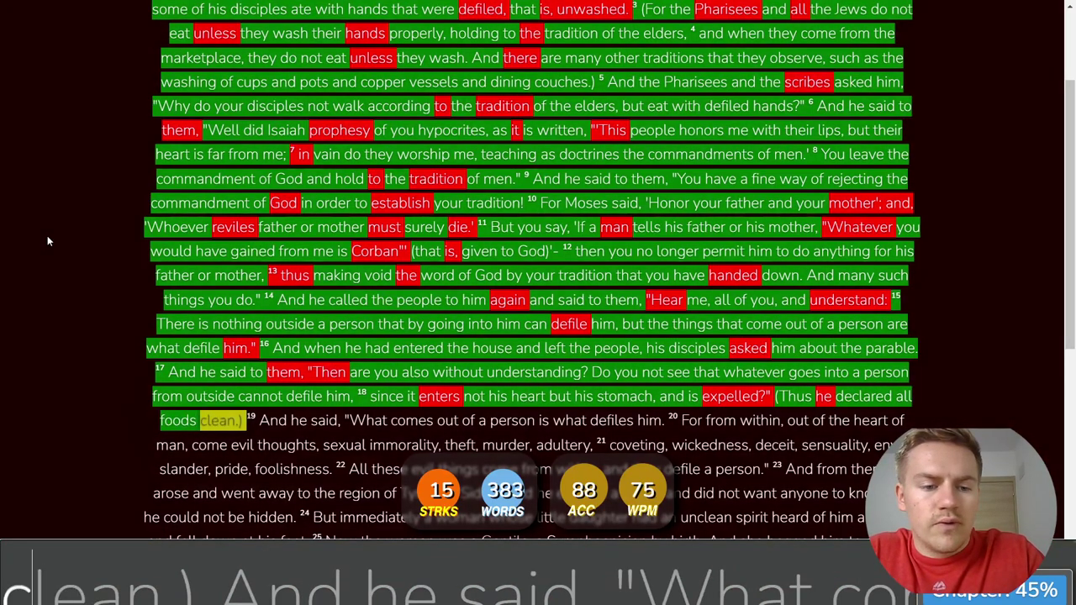
pyautogui.write('lean.) And he said, ')
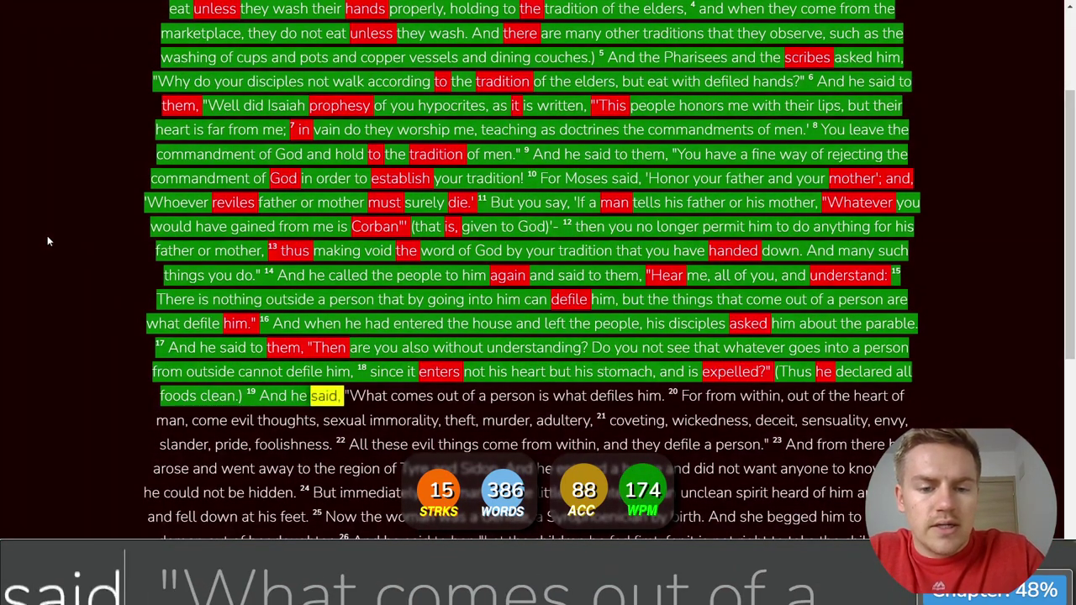
pyautogui.write('"W')
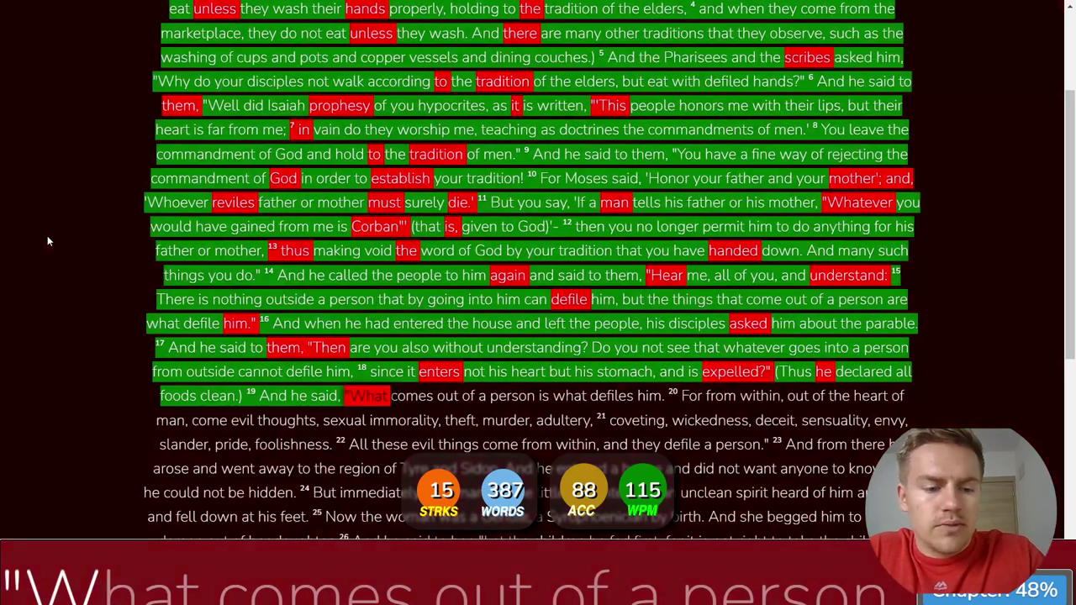
pyautogui.write('hat comes out of a person is what defi')
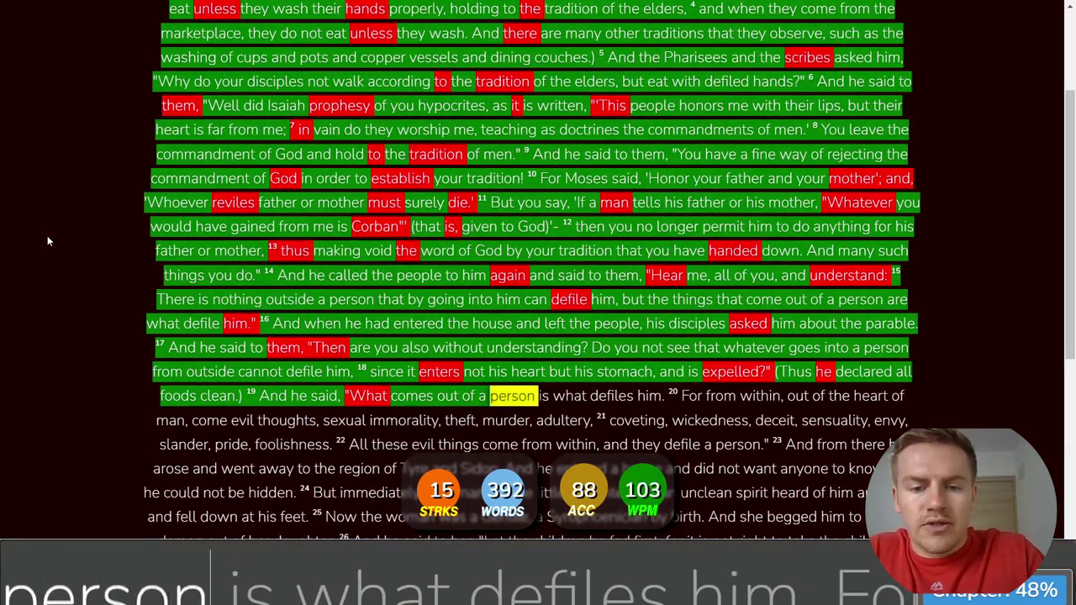
pyautogui.write('les him. For ')
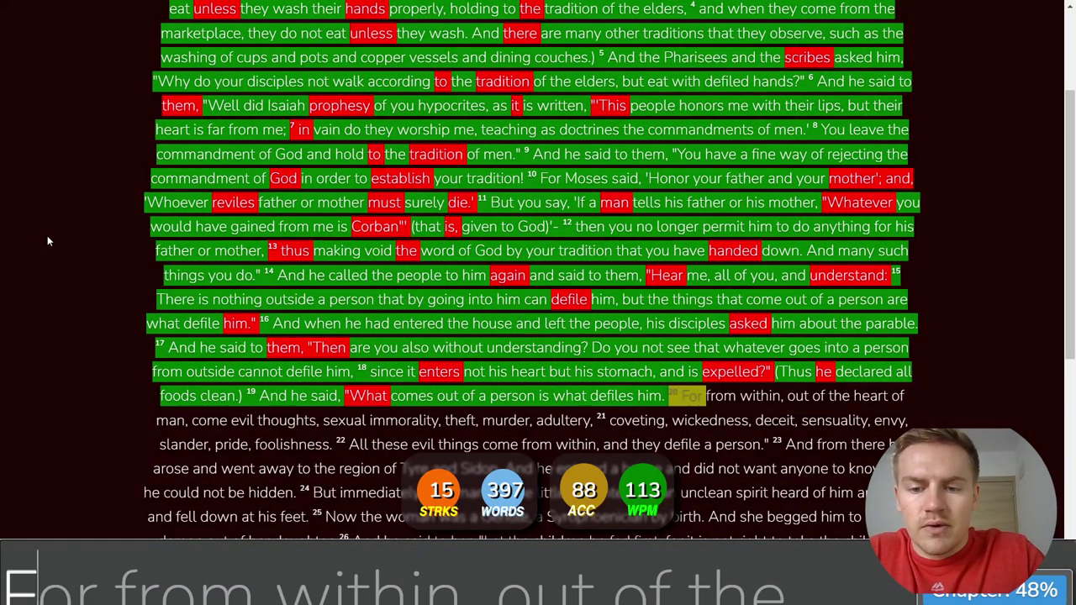
pyautogui.write('from within, out o')
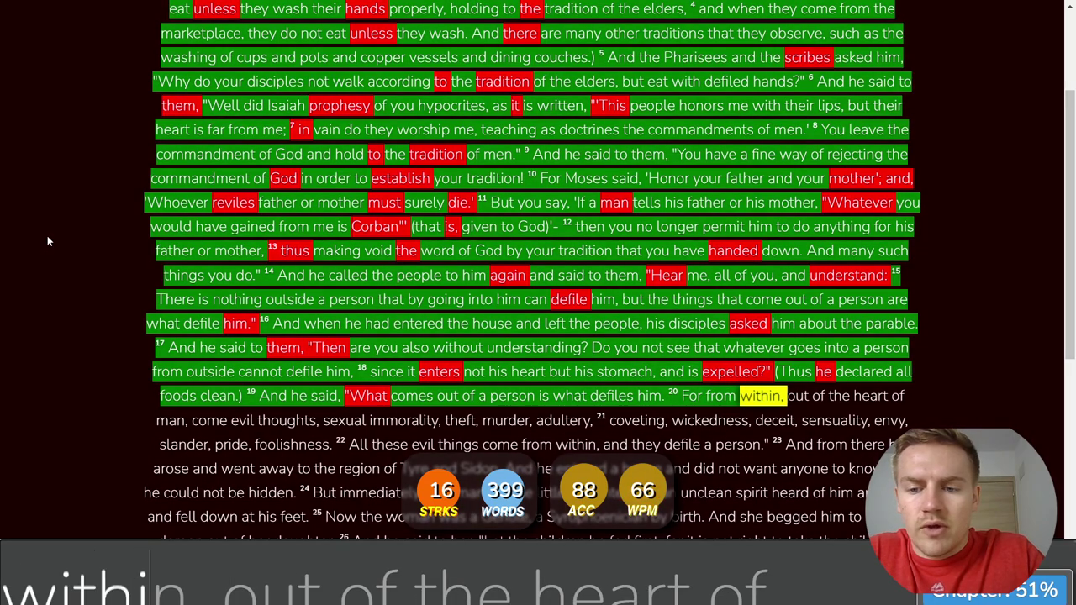
pyautogui.write('f the heart ')
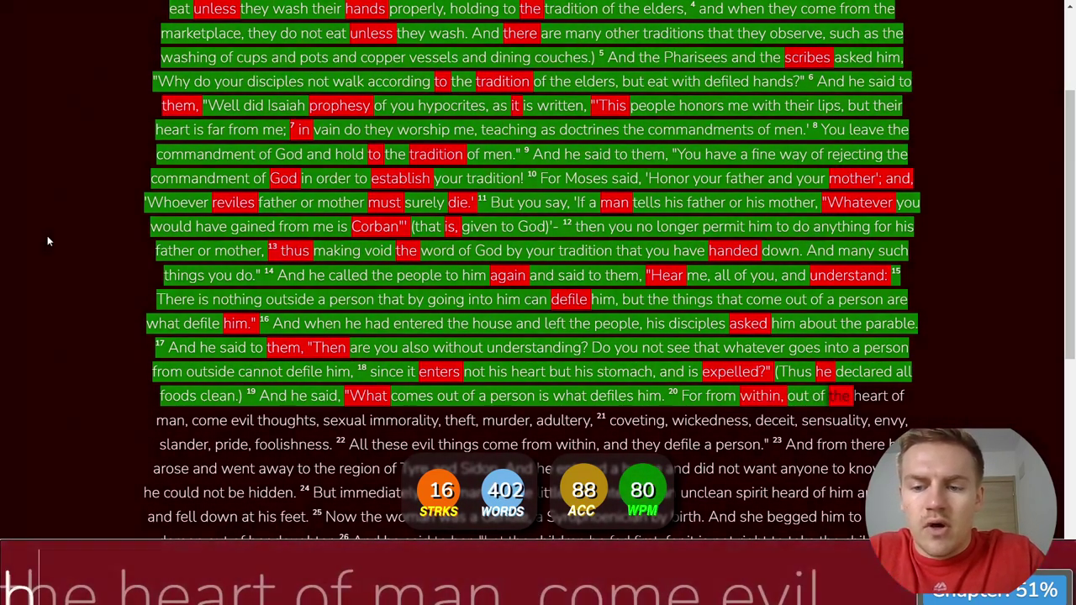
pyautogui.write('of man come')
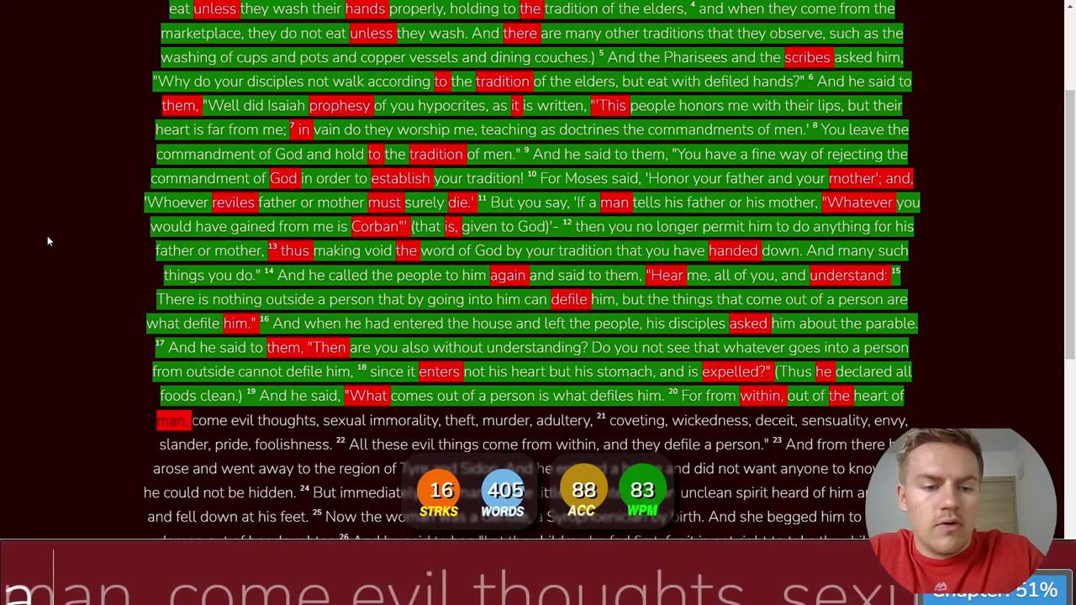
pyautogui.write(' evil')
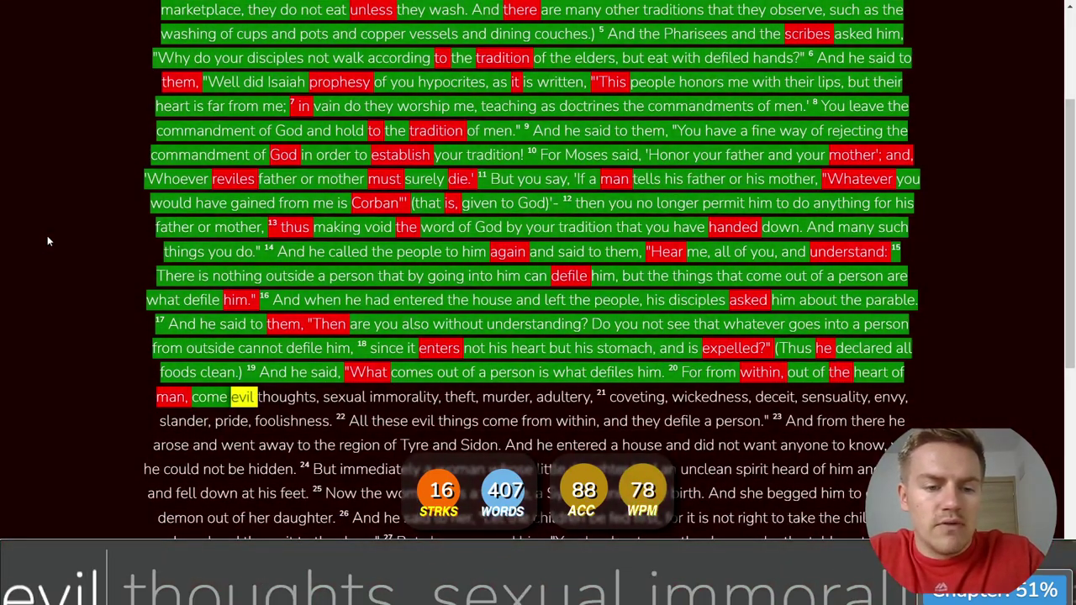
pyautogui.write(' thoughts, sexual immor')
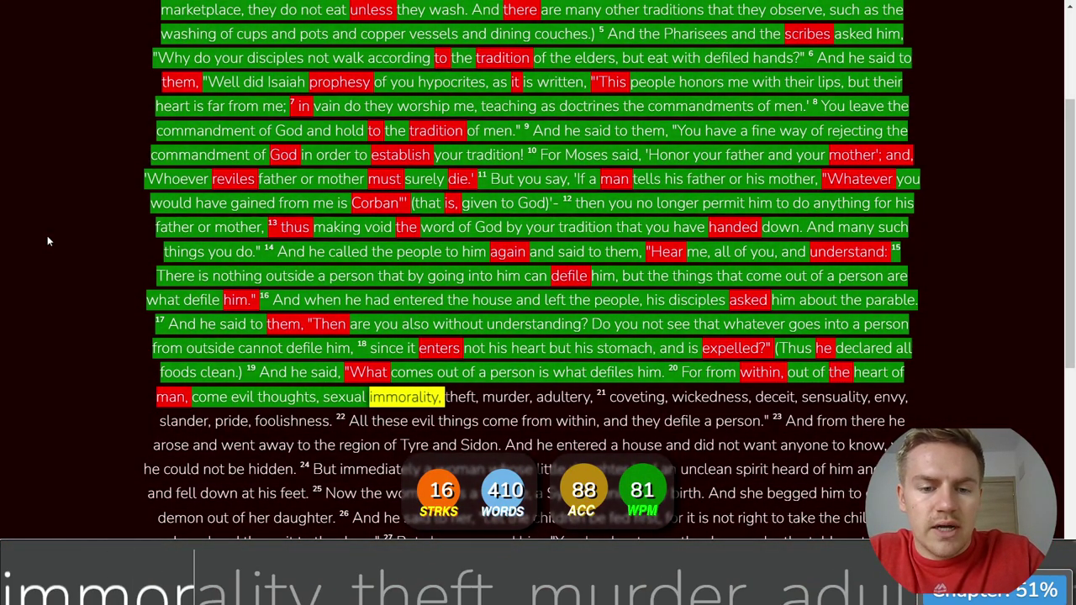
pyautogui.write('ality, ')
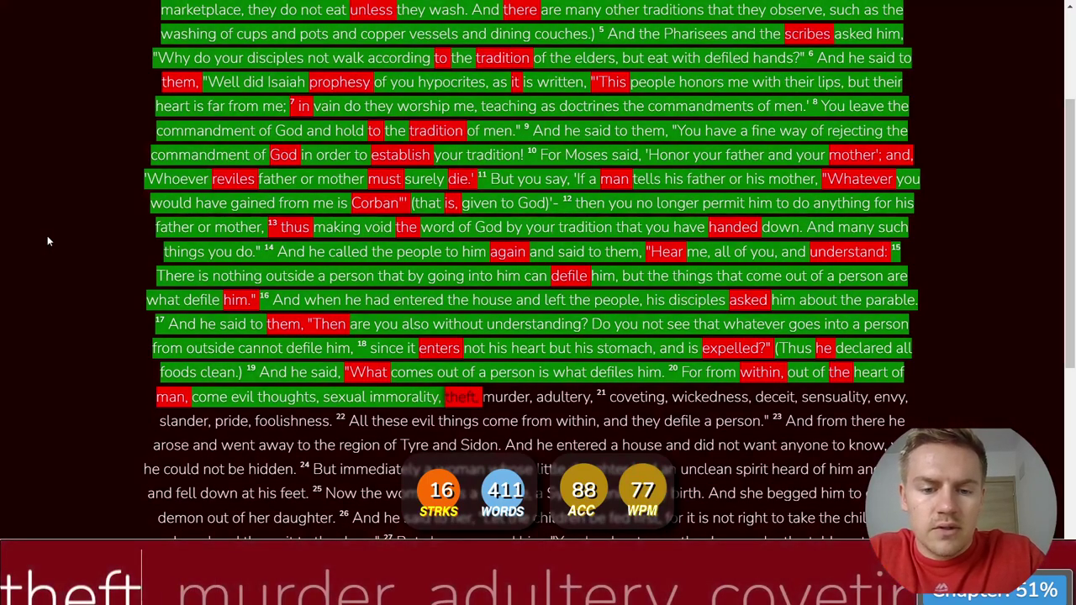
pyautogui.write(', murder, adul')
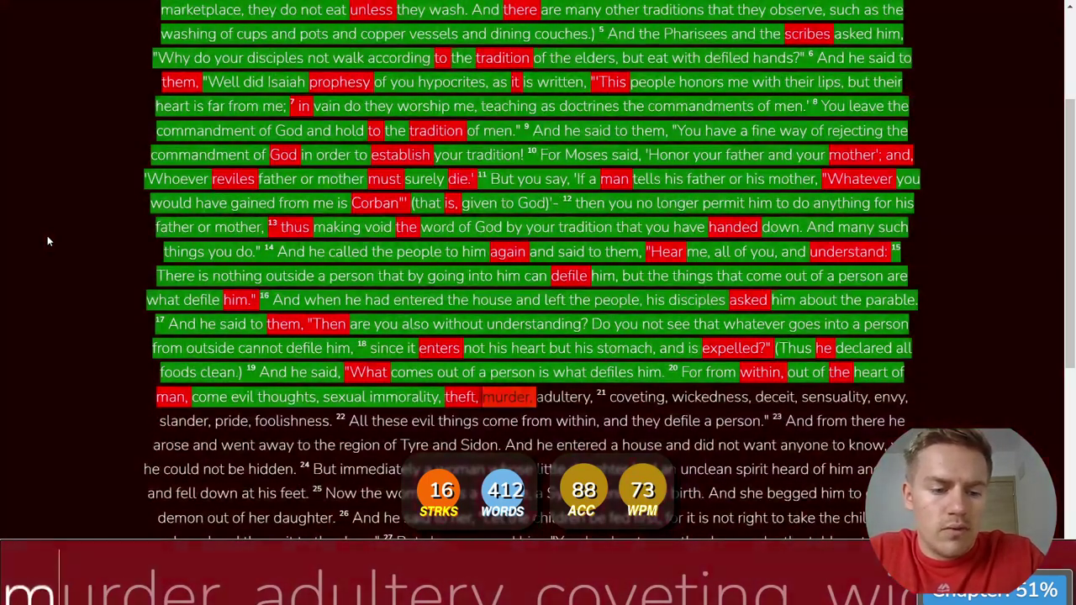
pyautogui.write('tery, covet')
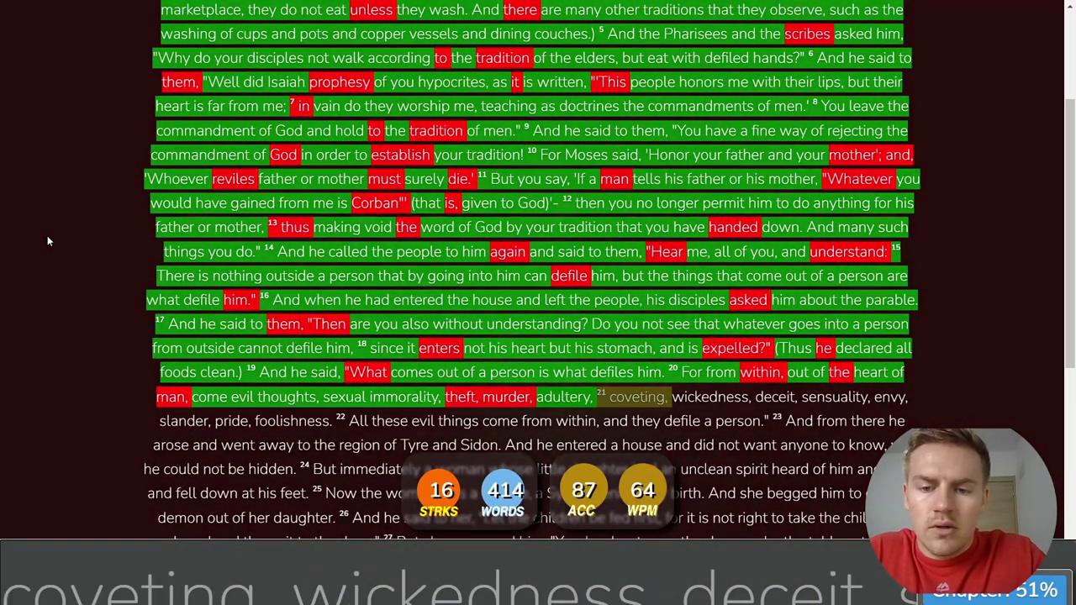
pyautogui.write('ing, wick')
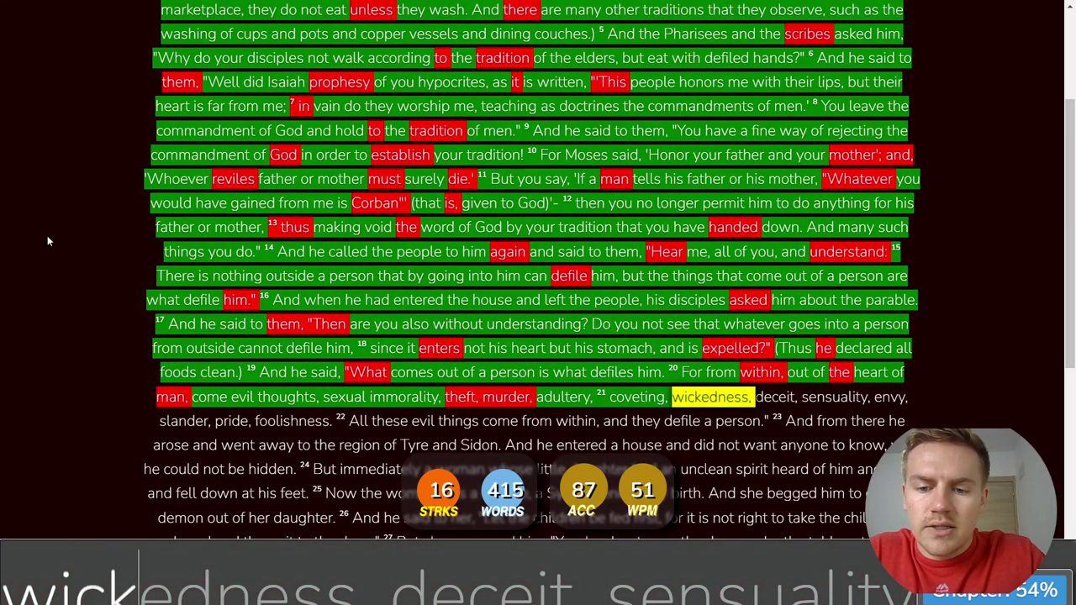
pyautogui.write('e')
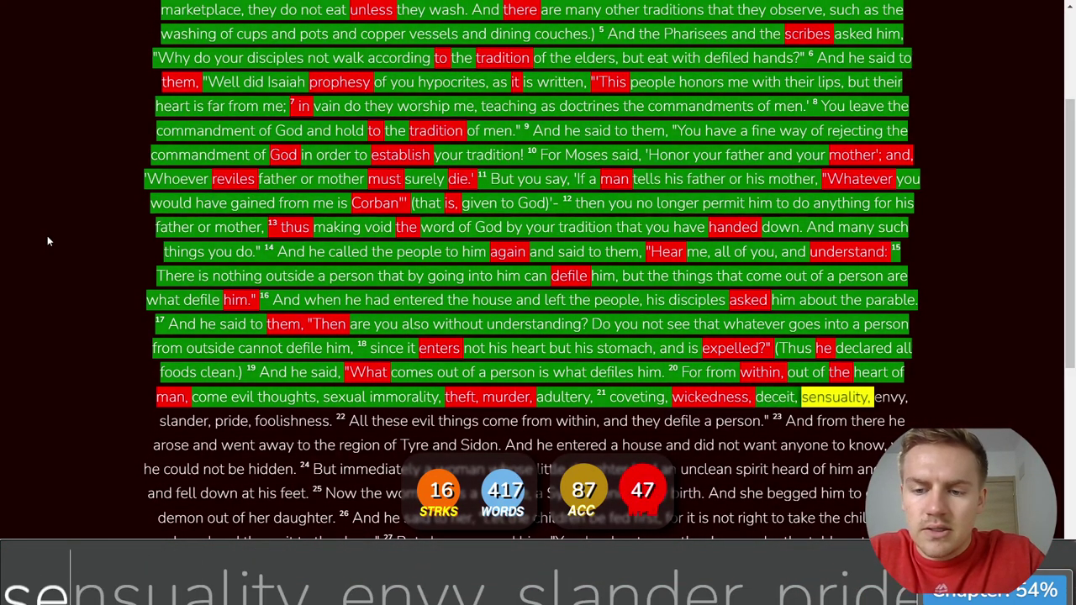
pyautogui.write('dness, deceit, sensuality, envy')
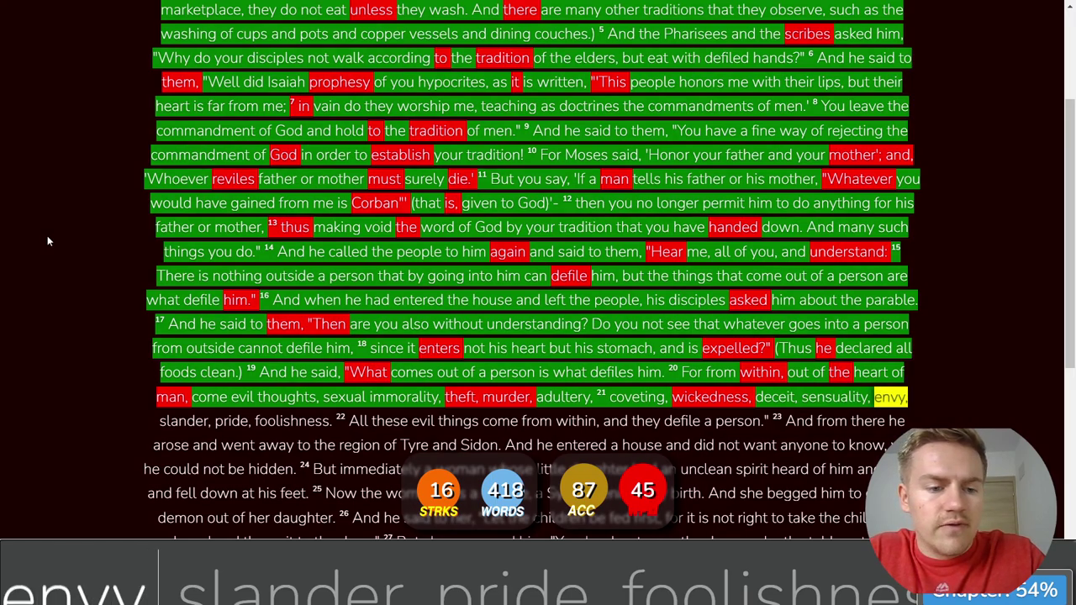
pyautogui.write(', slander, pride, foo')
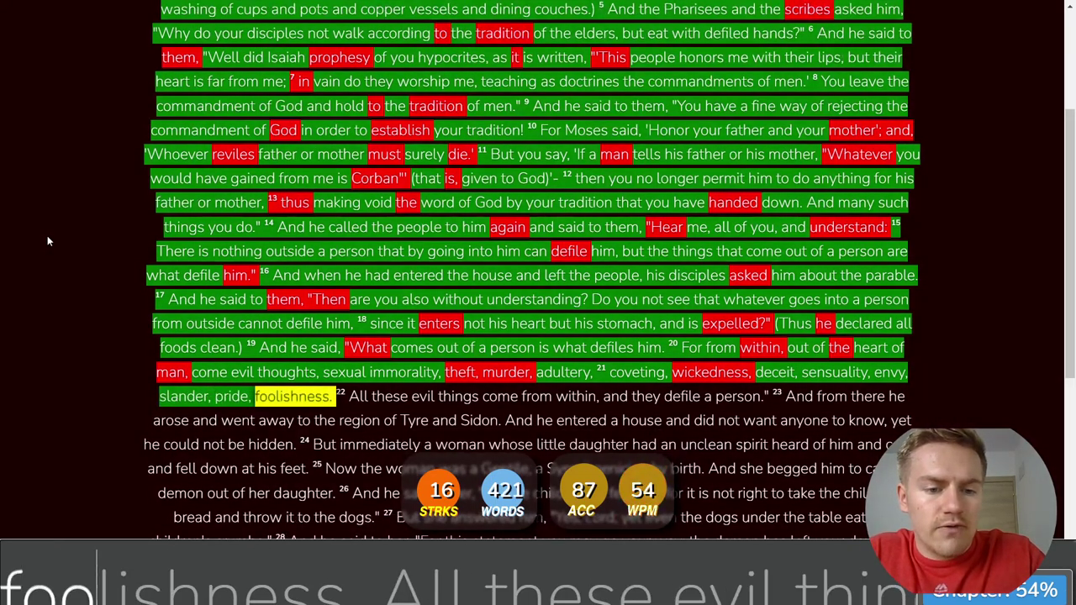
pyautogui.write('lishness. A')
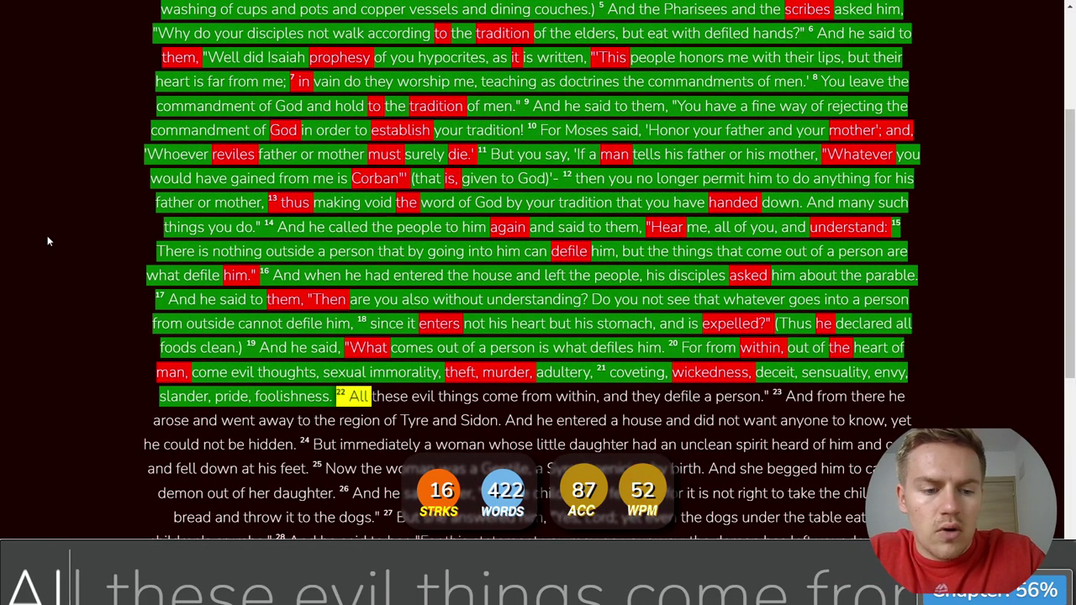
pyautogui.write('ll these evil things come')
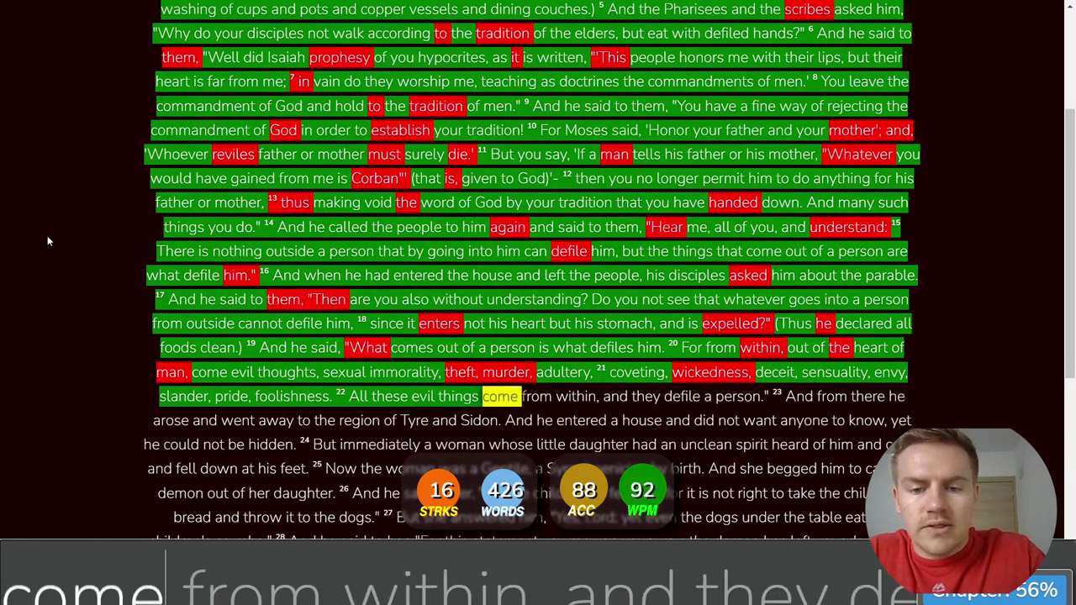
pyautogui.write(' from within a')
# - Type 'they defile a person', correcting 'pesron', then continue into the Tyre and Sidon verse
pyautogui.press('BackSpace')
pyautogui.press('BackSpace')
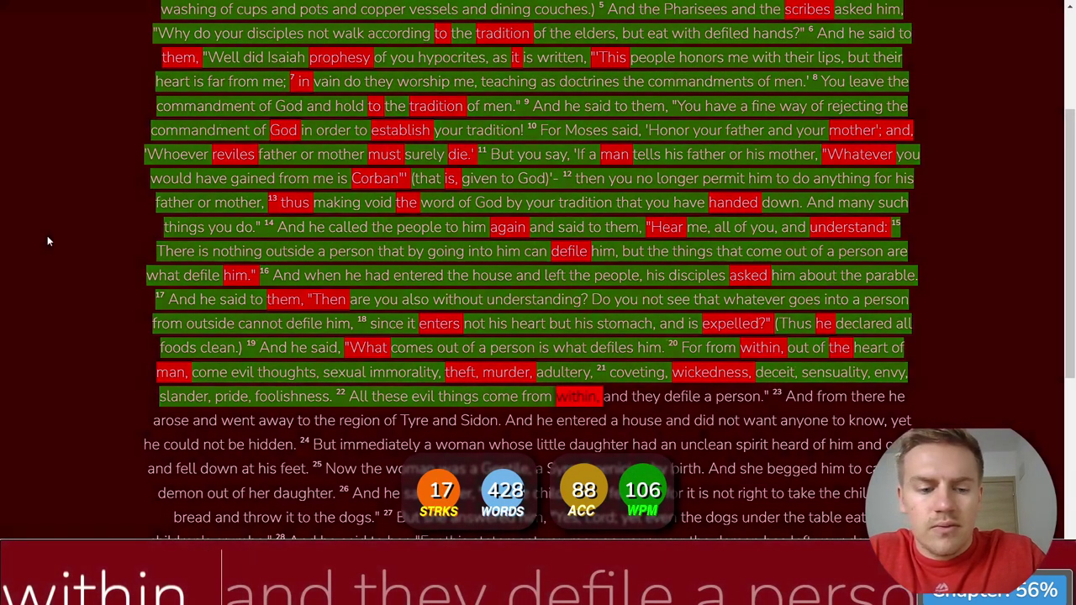
pyautogui.write(', and they defile a pesron')
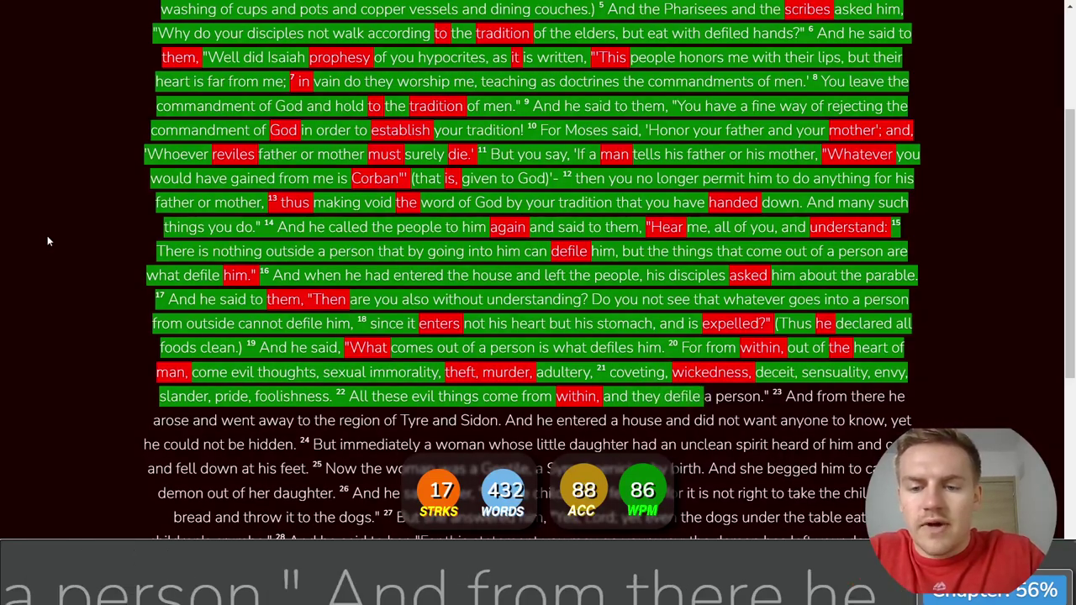
pyautogui.press('BackSpace')
pyautogui.press('BackSpace')
pyautogui.press('BackSpace')
pyautogui.press('BackSpace')
pyautogui.write('r')
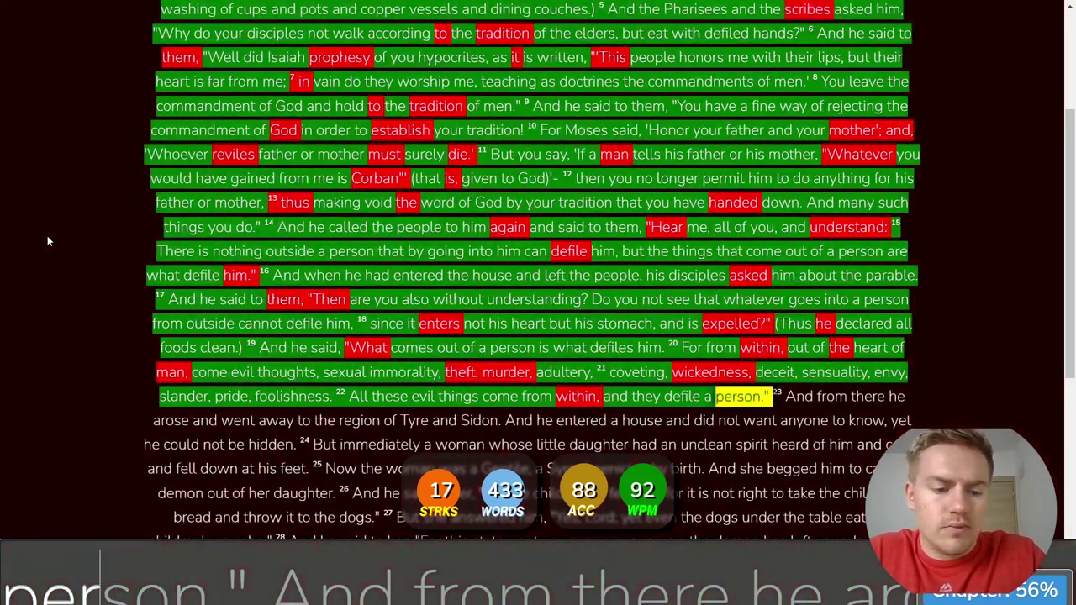
pyautogui.write('son\\." And from there ')
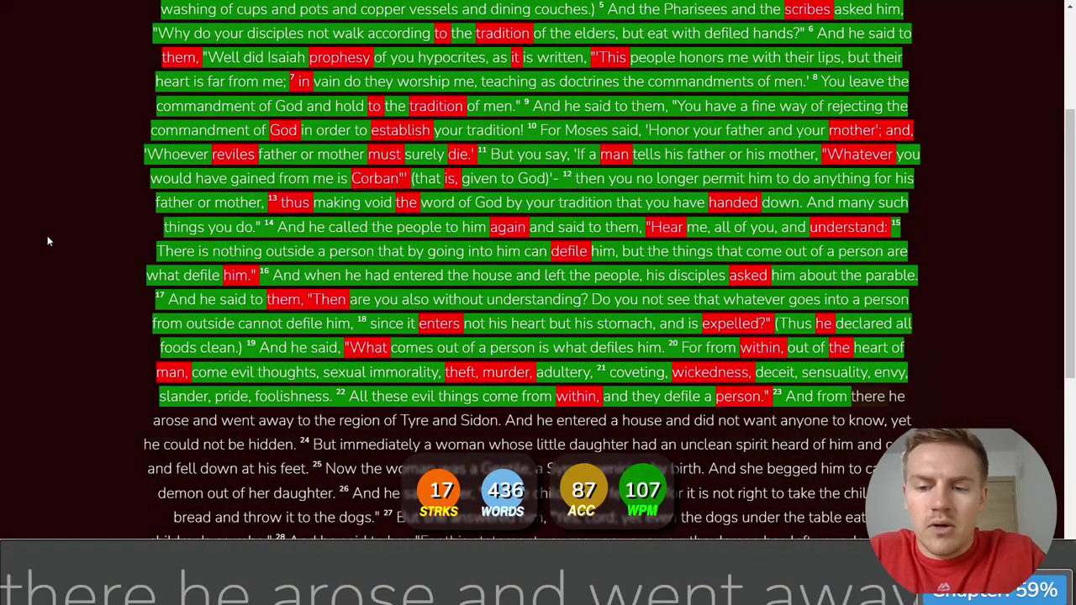
pyautogui.write('he arose and went away ')
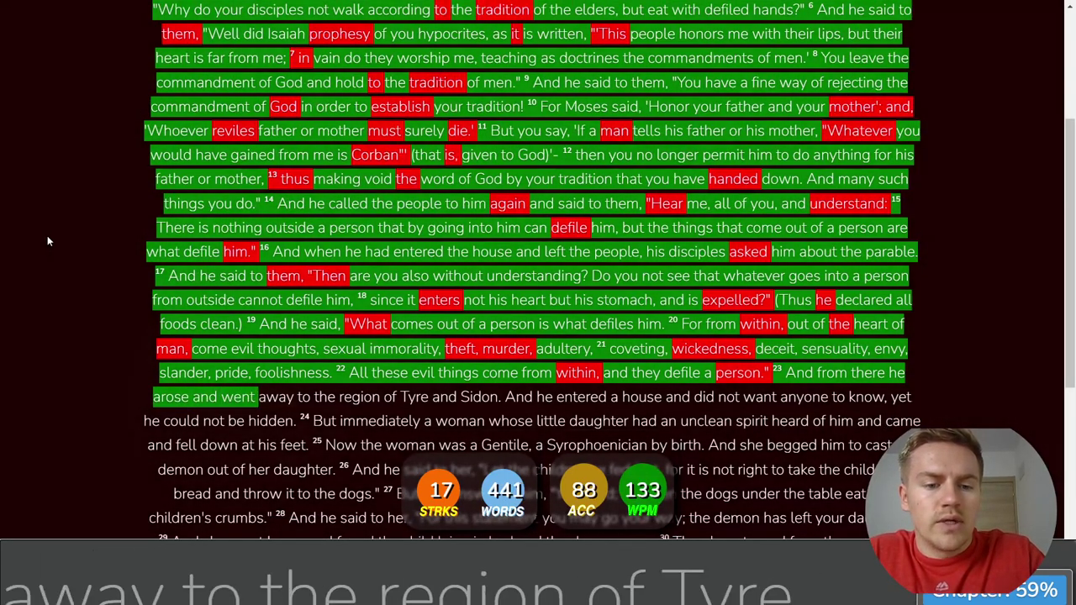
pyautogui.write('to th')
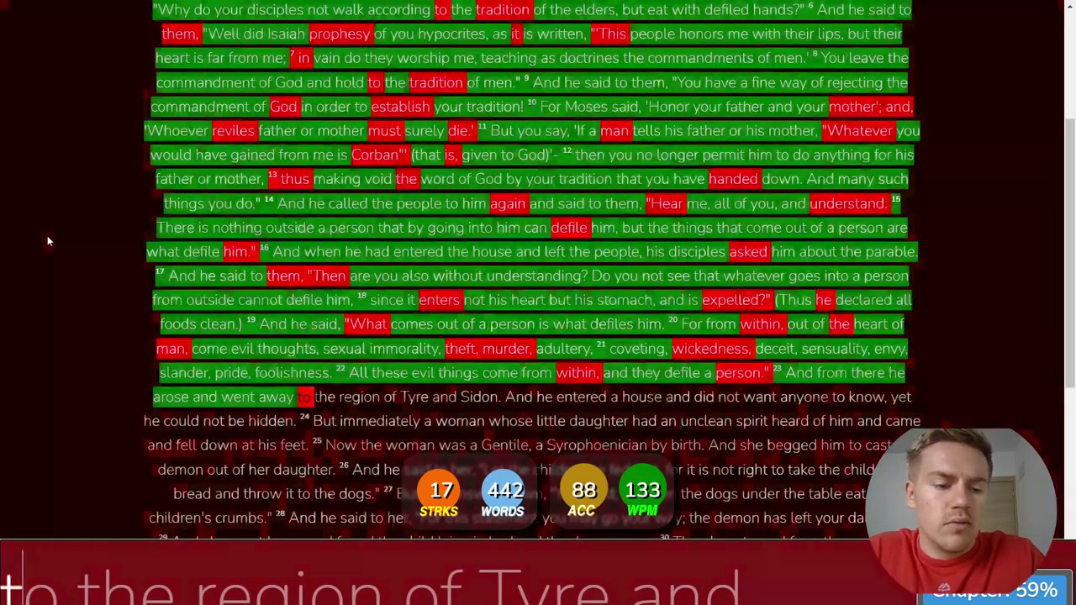
pyautogui.write('e region of Tyer ')
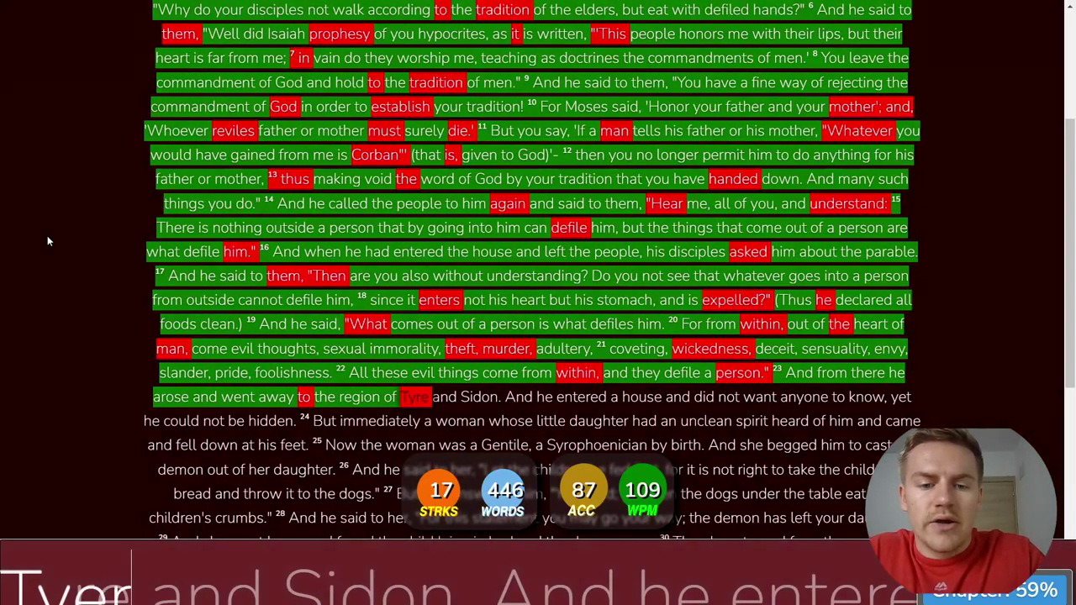
pyautogui.write('and Sidon. And he ')
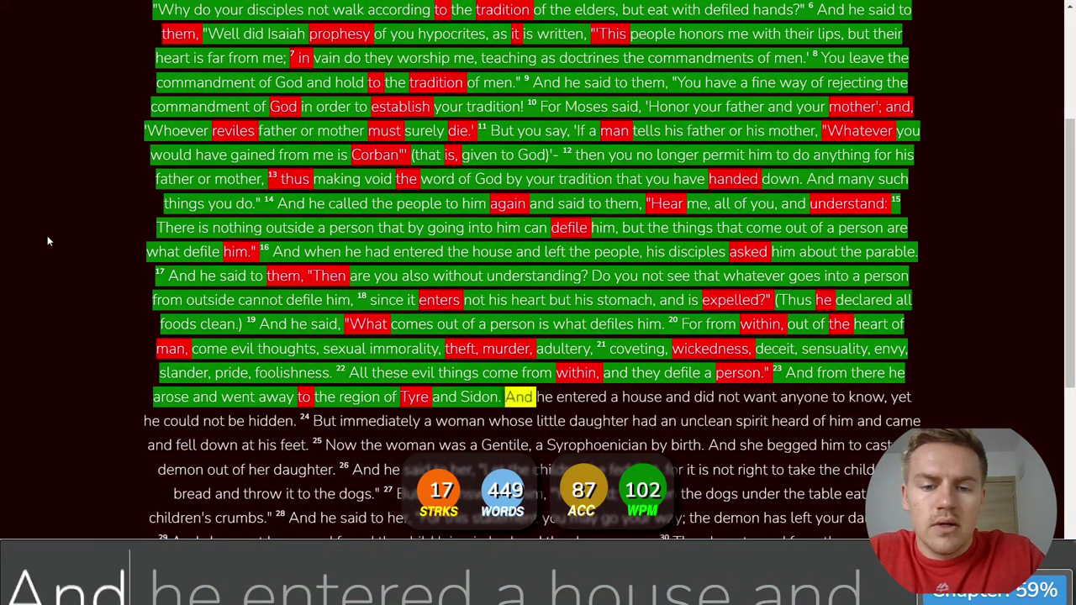
pyautogui.write('eneter')
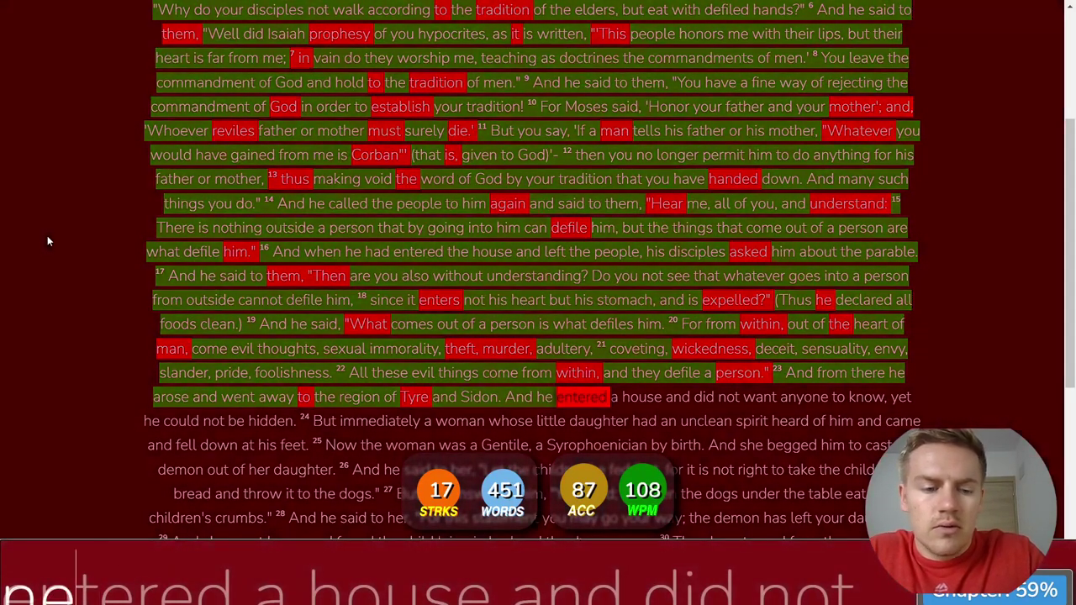
# - Type Mark 7:24–26 up to 'a Syrophoenician by birth', correcting 'entered', 'did' and 'spirit'
pyautogui.press('BackSpace')
pyautogui.press('BackSpace')
pyautogui.press('BackSpace')
pyautogui.press('BackSpace')
pyautogui.press('BackSpace')
pyautogui.write('ntere')
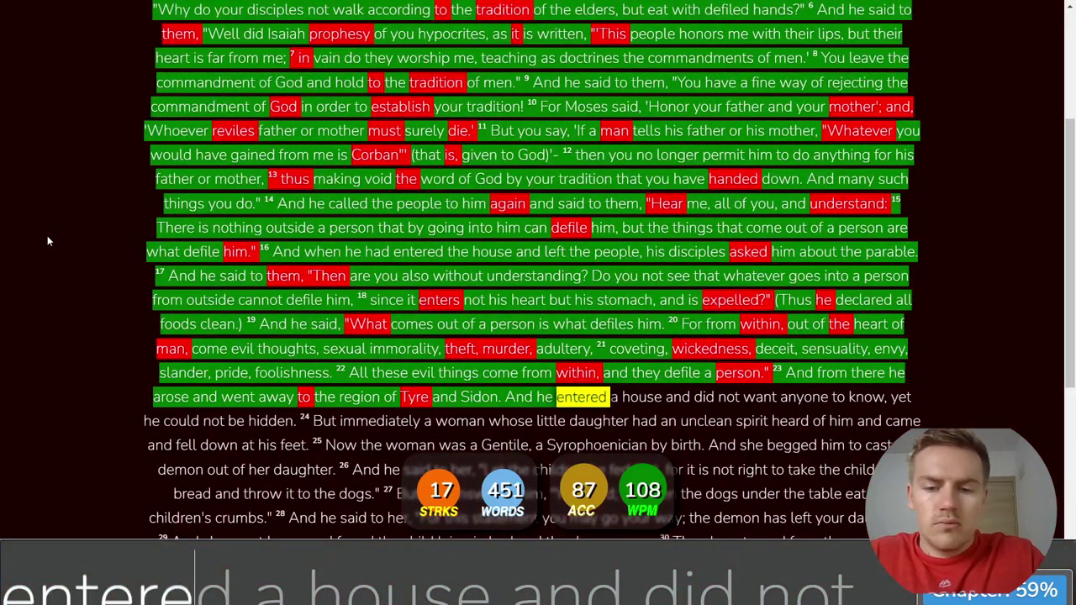
pyautogui.write('d a house and did n')
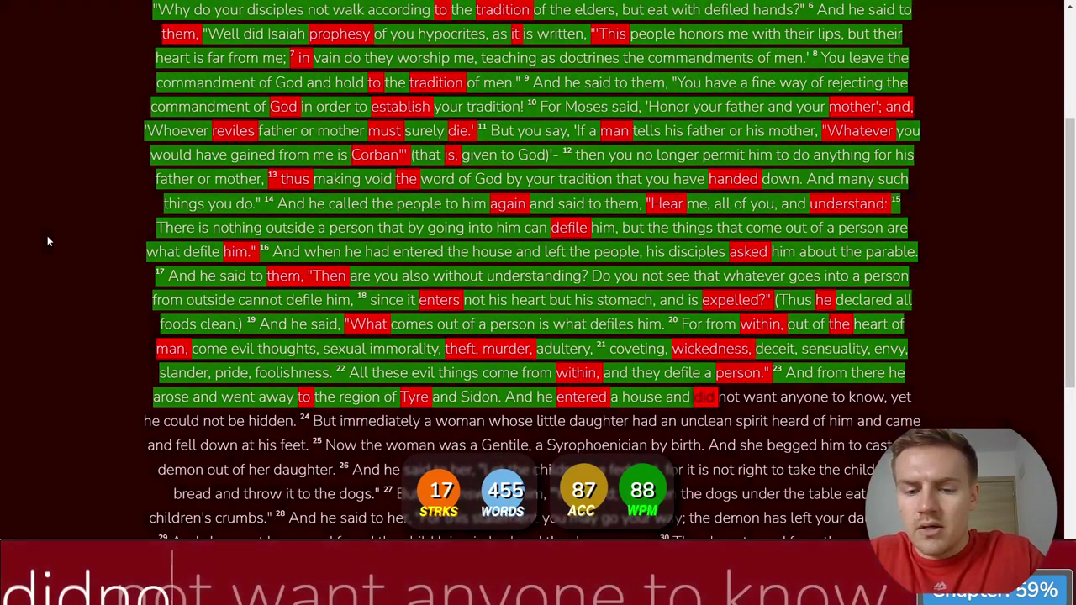
pyautogui.press('BackSpace')
pyautogui.write('not want anyone to know, ')
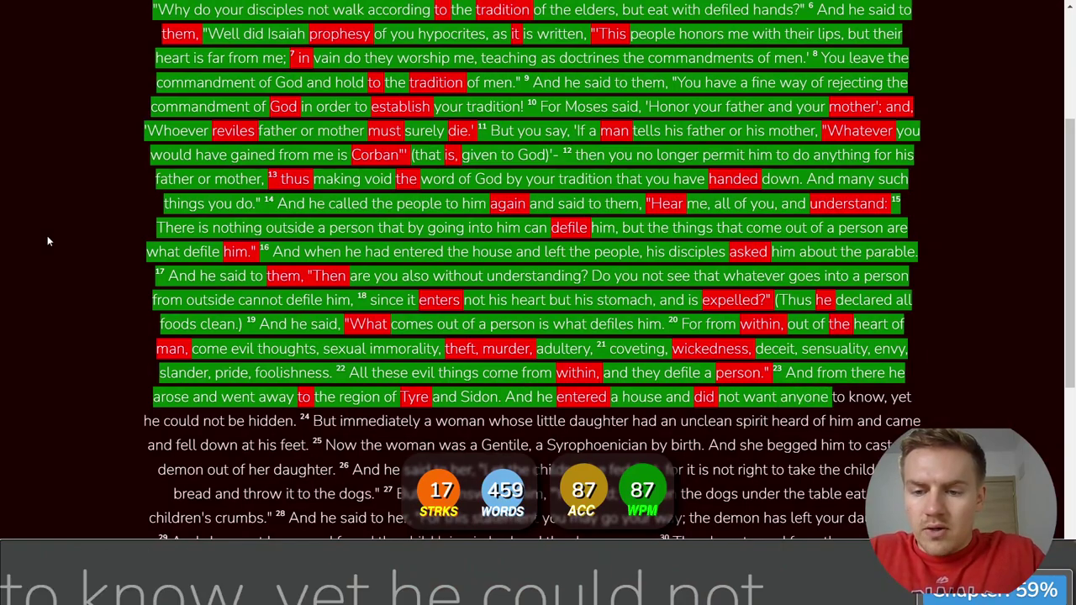
pyautogui.write('yet he could not ')
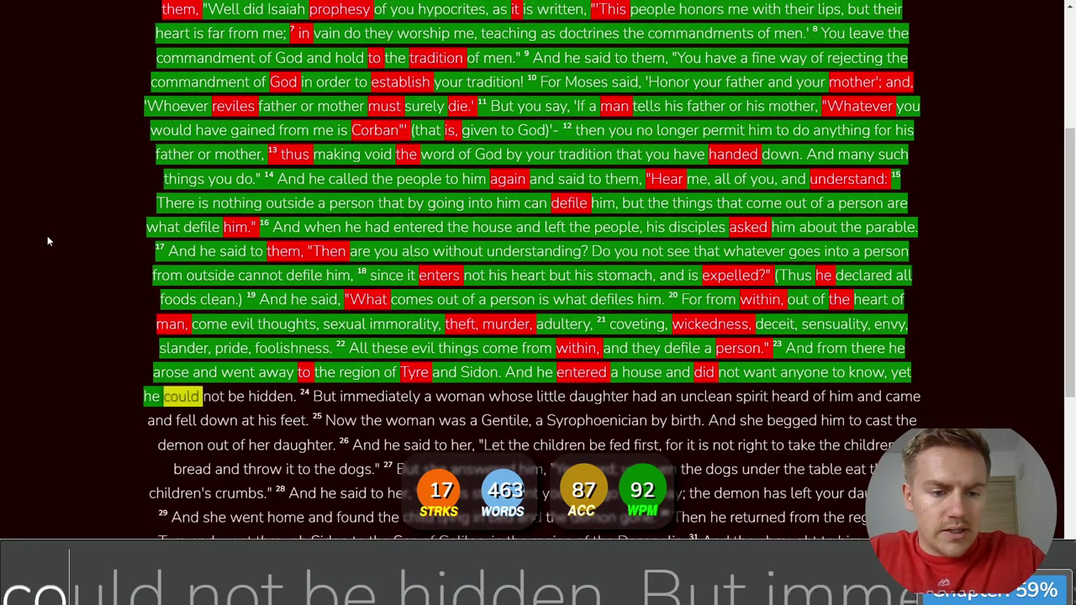
pyautogui.write('be hidde')
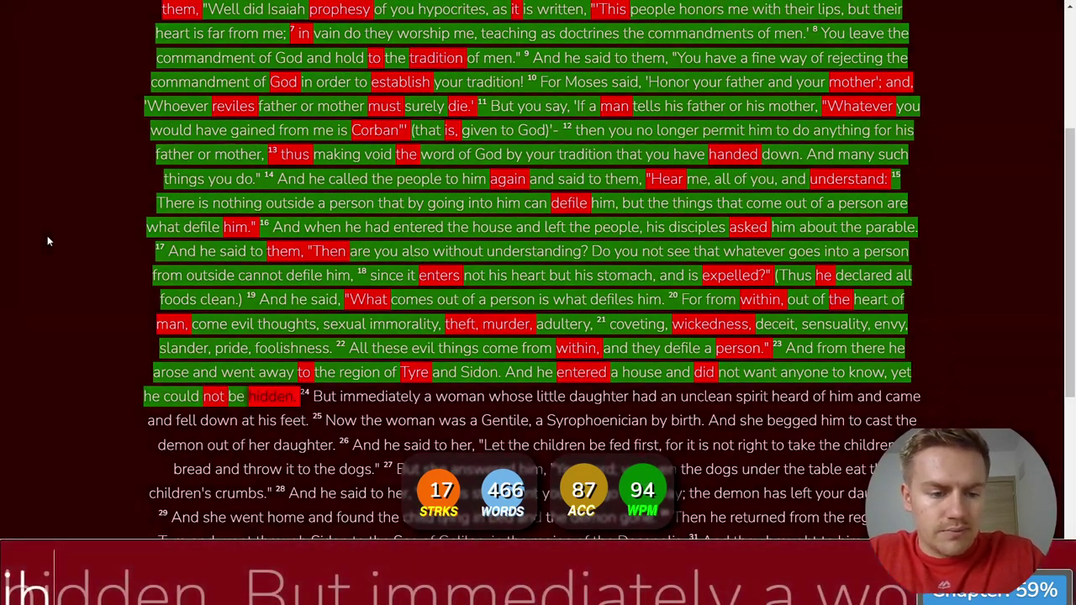
pyautogui.write('n. 24 But imme')
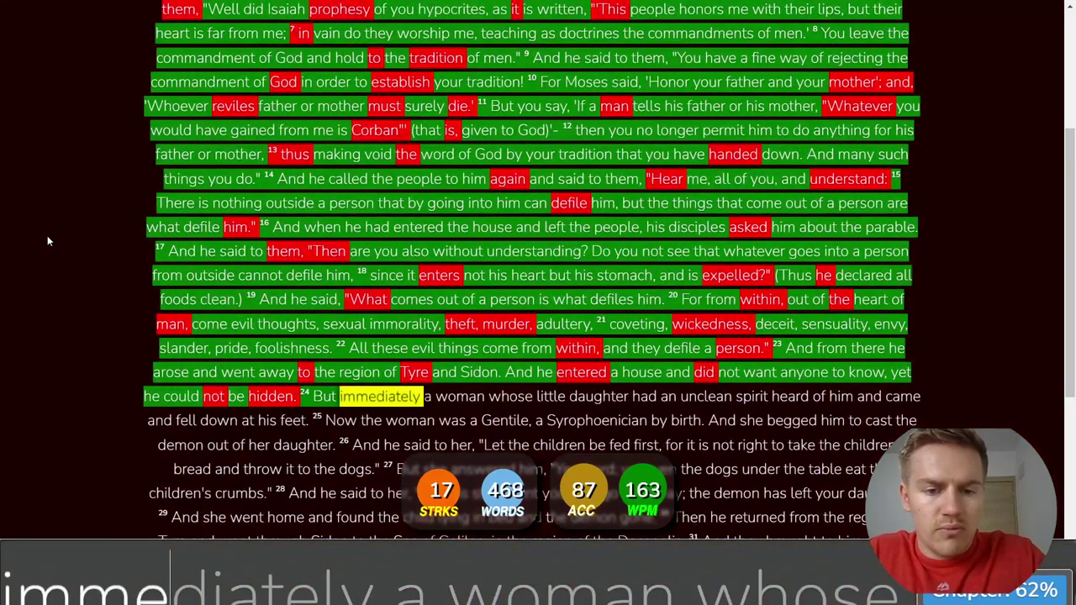
pyautogui.write('diatel')
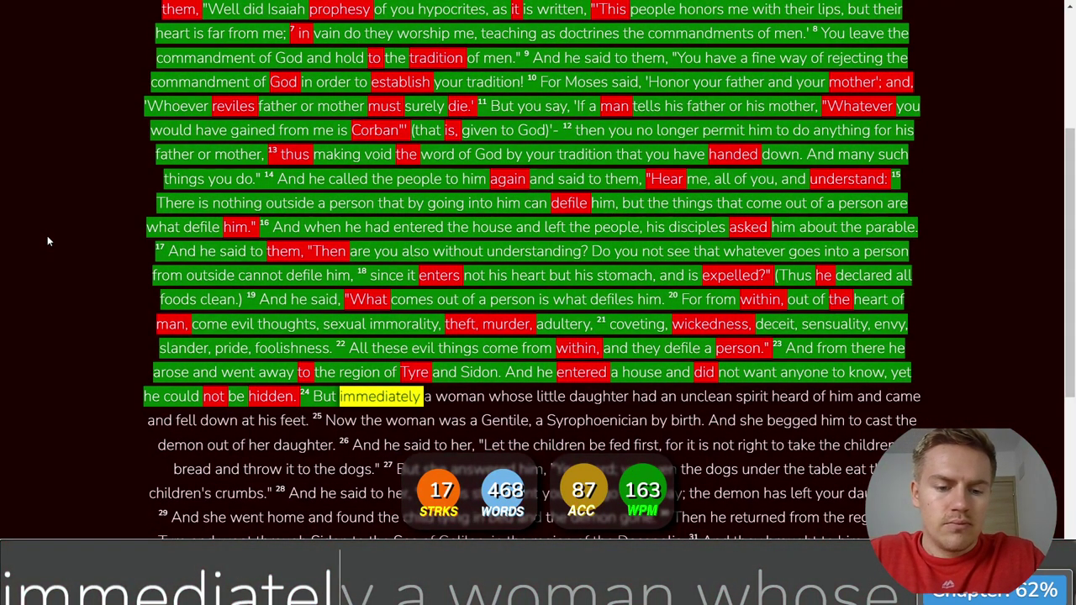
pyautogui.write('y')
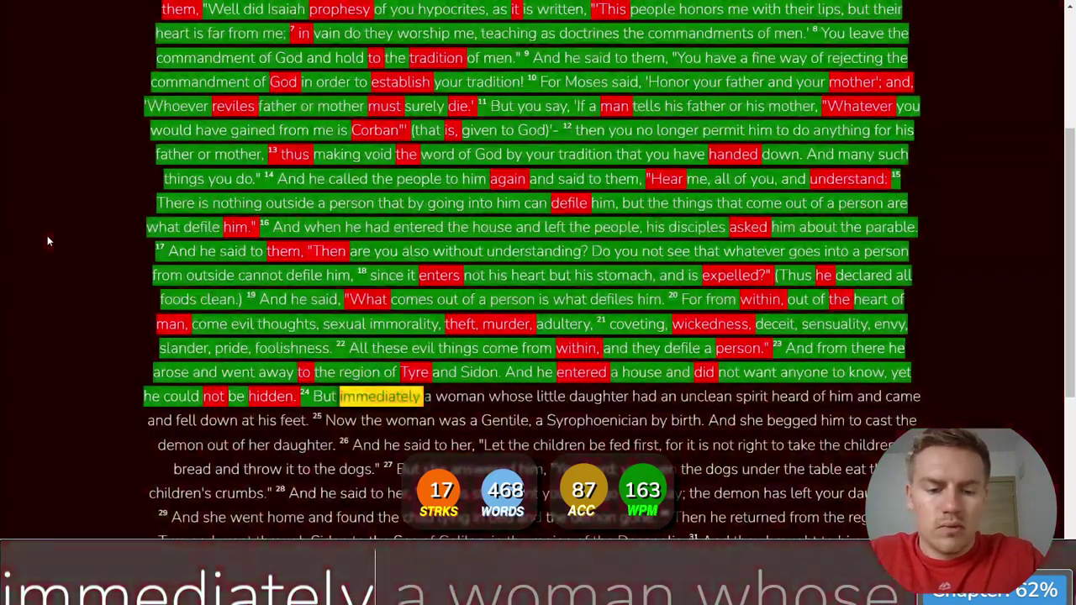
pyautogui.write(' a woman whose')
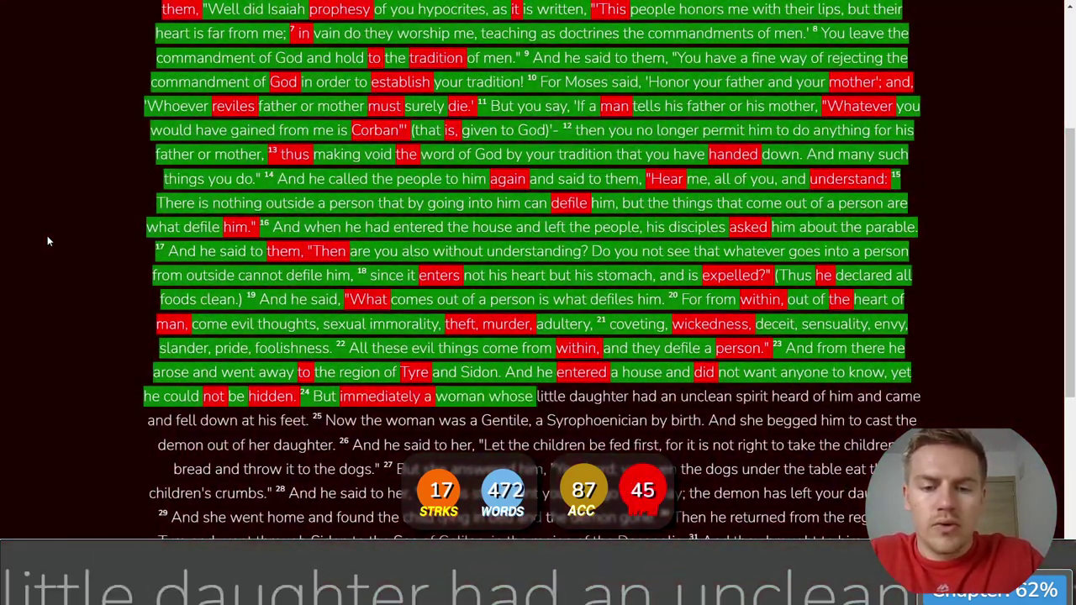
pyautogui.write(' little daughter ')
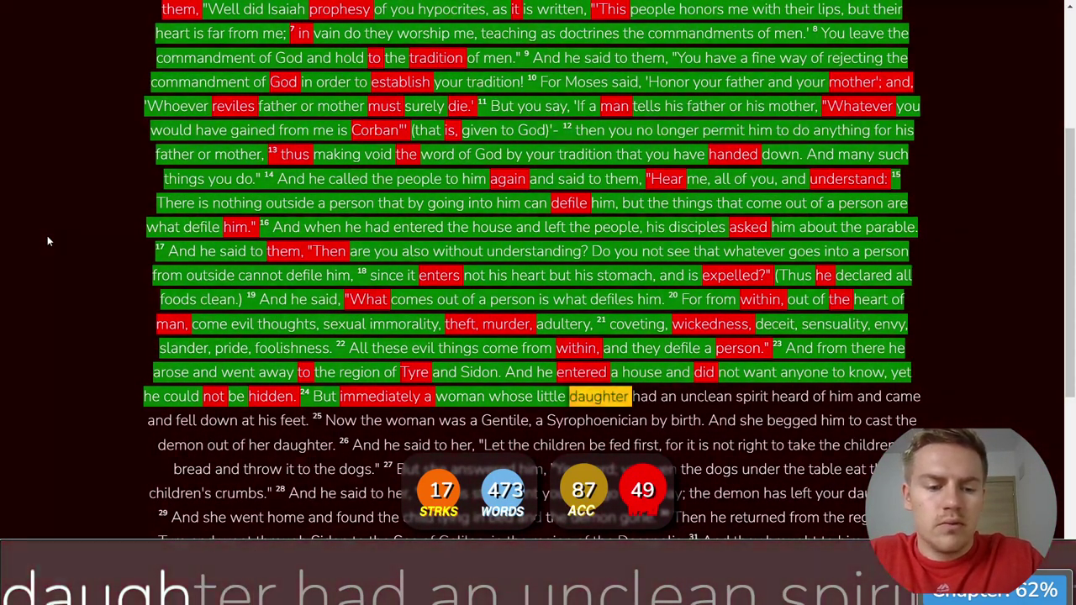
pyautogui.write('had an unclean sp')
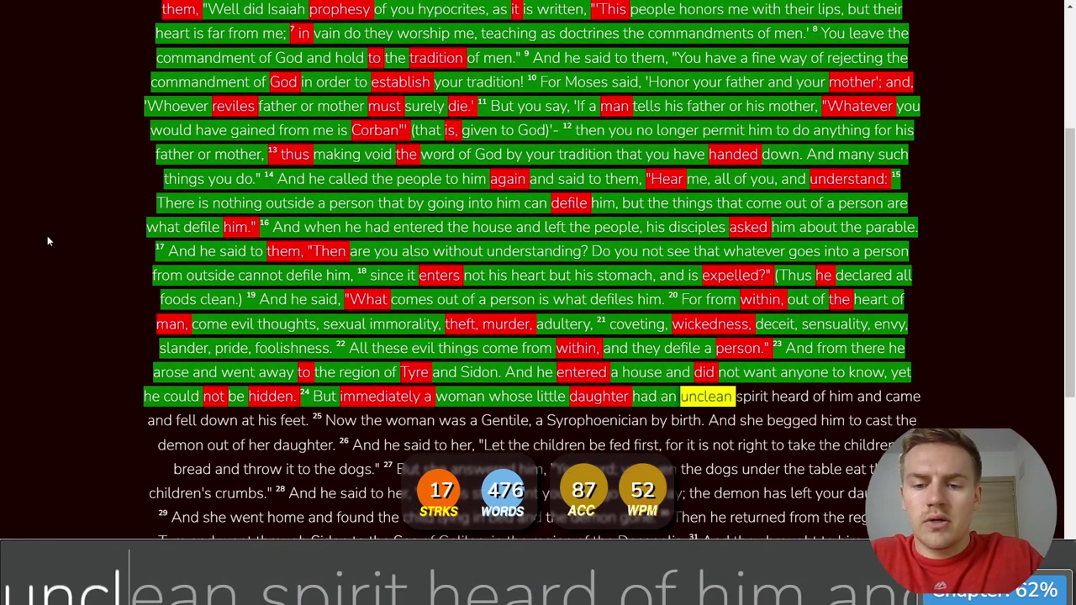
pyautogui.write('irit he')
pyautogui.press('BackSpace')
pyautogui.press('BackSpace')
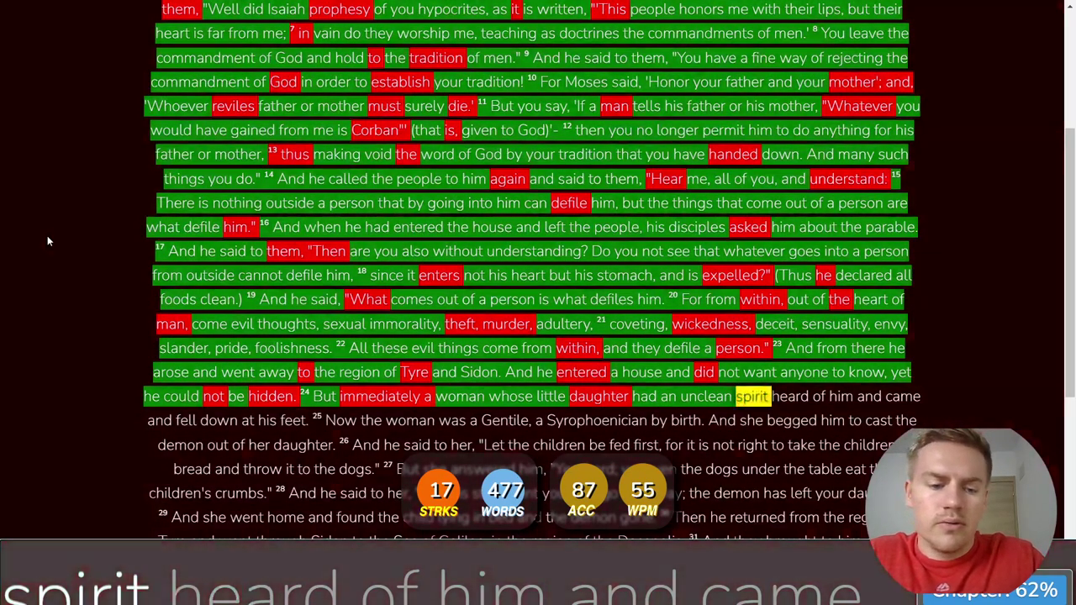
pyautogui.write('heard of him an')
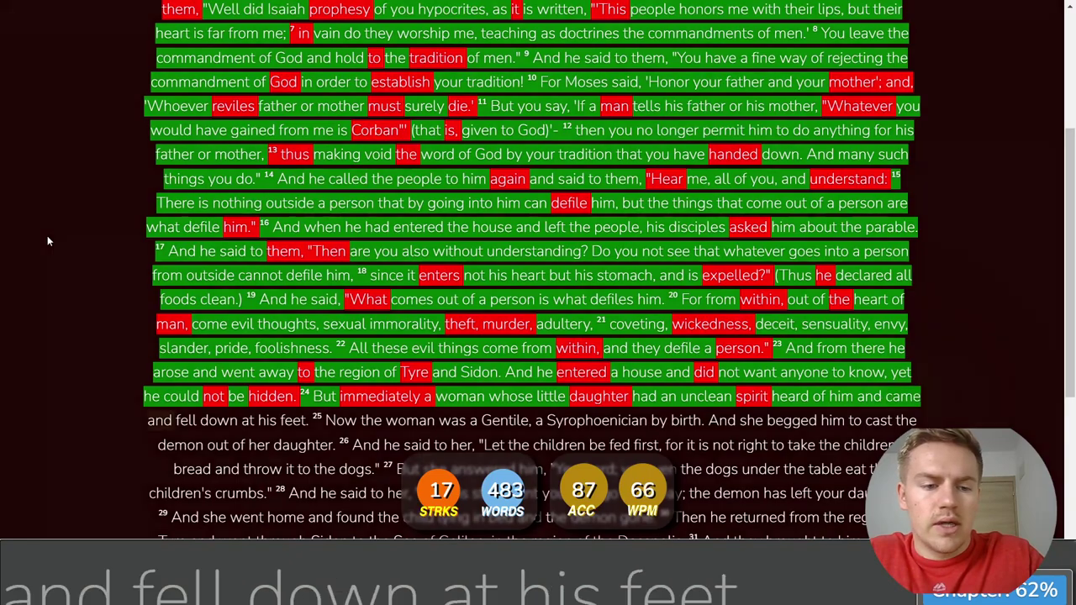
pyautogui.write('and fell down at ')
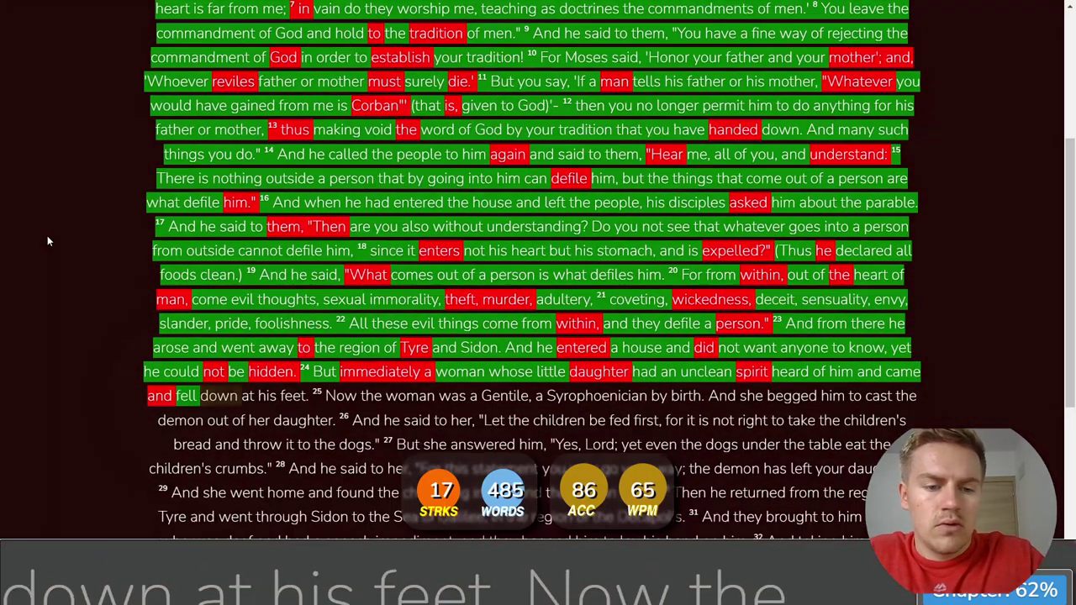
pyautogui.write('his feet. Now the ')
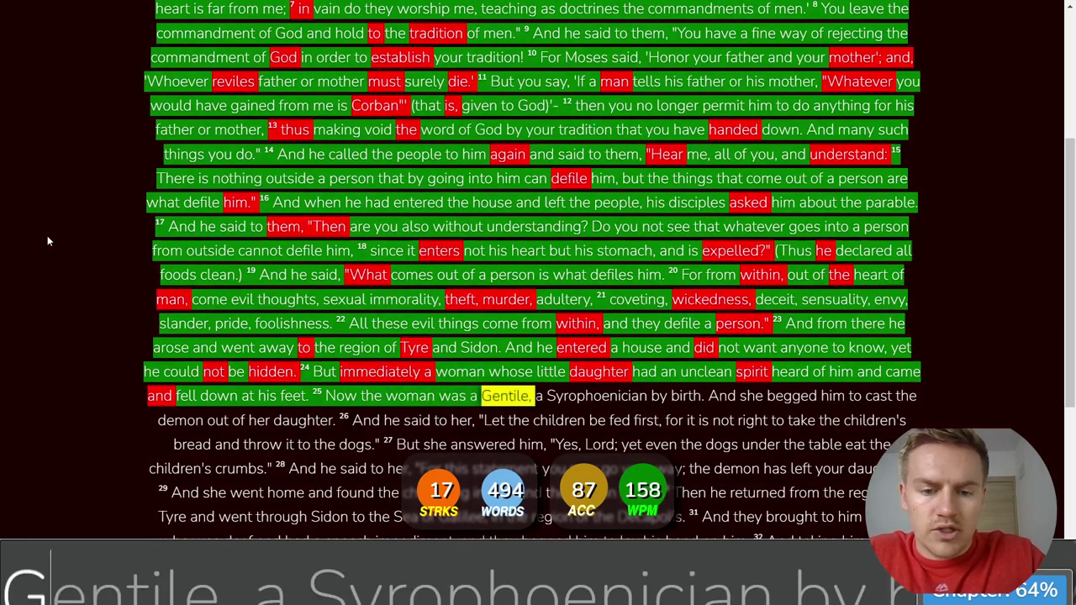
pyautogui.write(' a Sy')
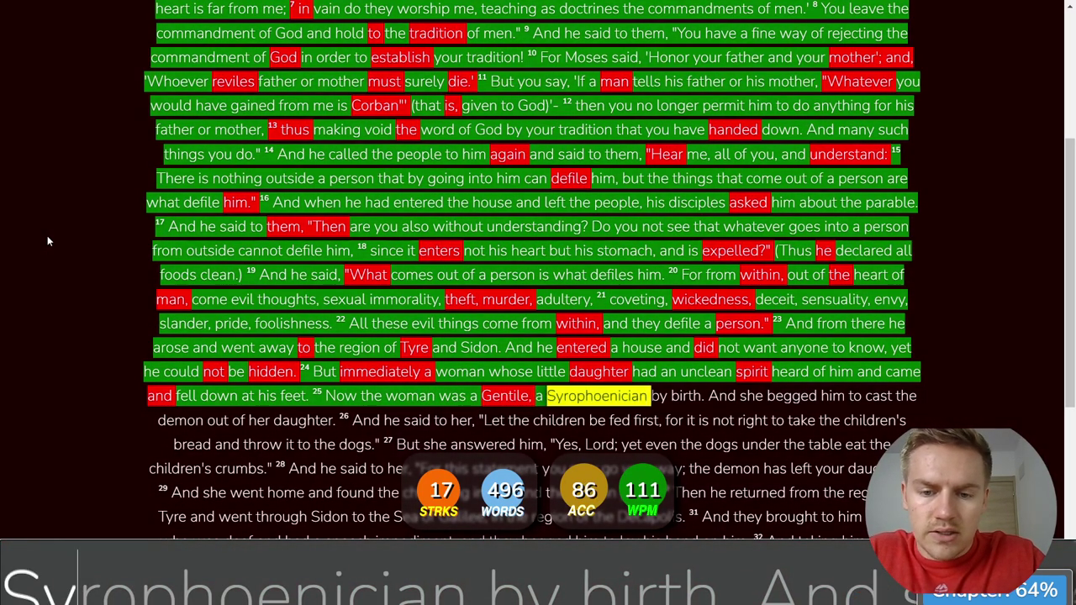
pyautogui.write('rophoenician by birth. ')
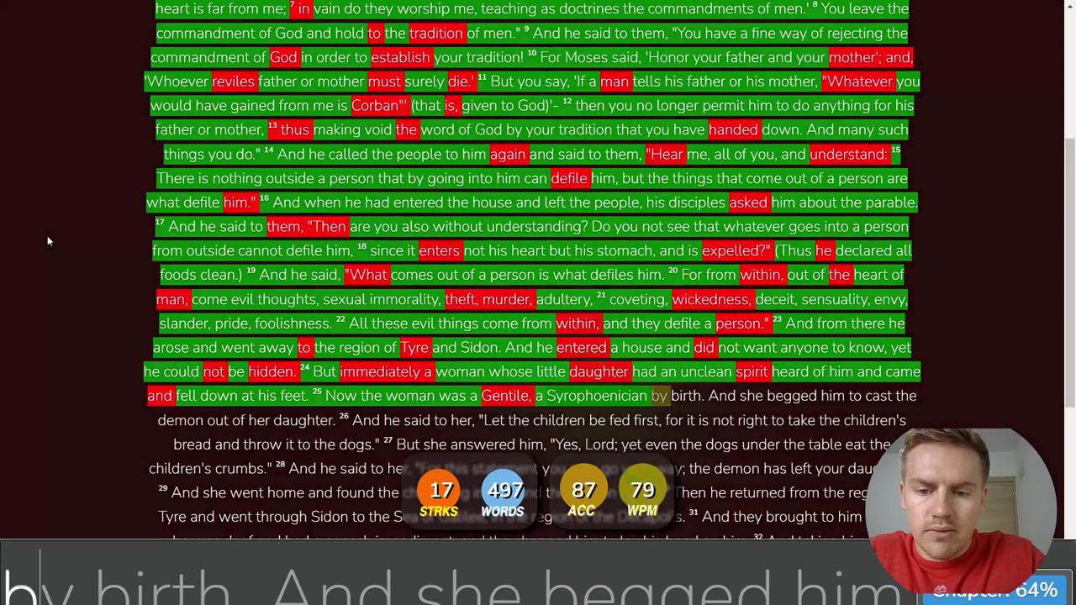
pyautogui.write('And she begged himt')
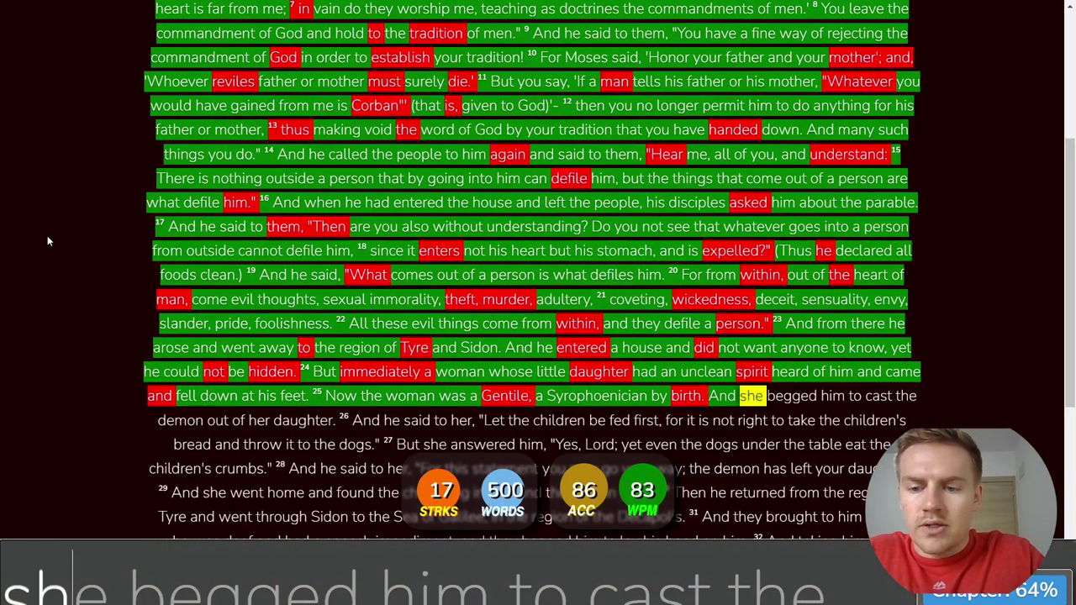
# - Type Mark 7:26–28 through 'the children's crumbs', fixing typos in 'out' and 'answered'
pyautogui.press('BackSpace')
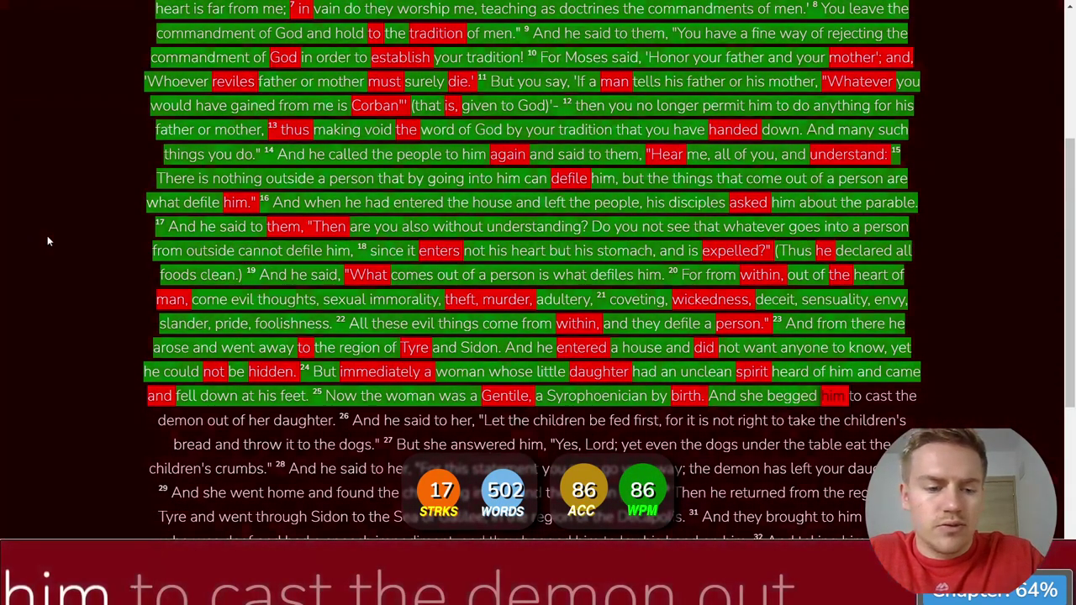
pyautogui.write('tothe demon ')
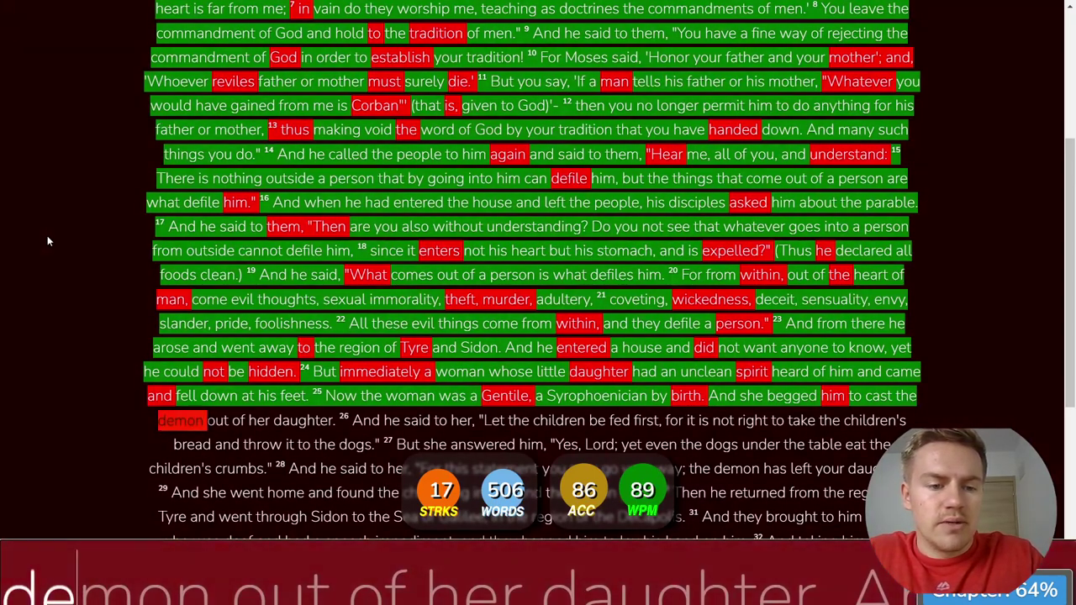
pyautogui.write('oti')
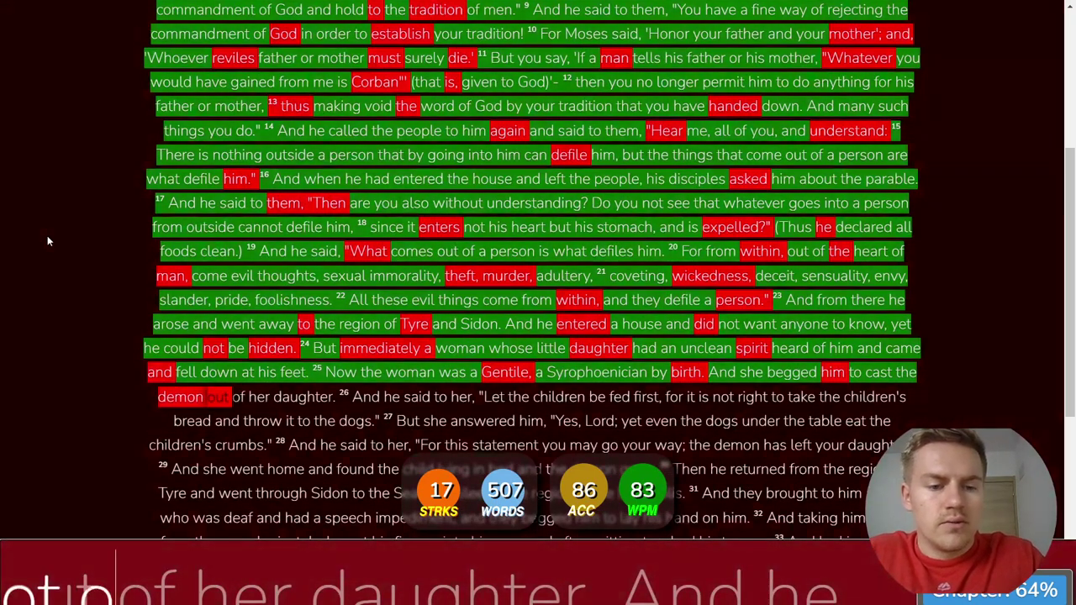
pyautogui.press('BackSpace')
pyautogui.press('BackSpace')
pyautogui.press('BackSpace')
pyautogui.write('out of her da')
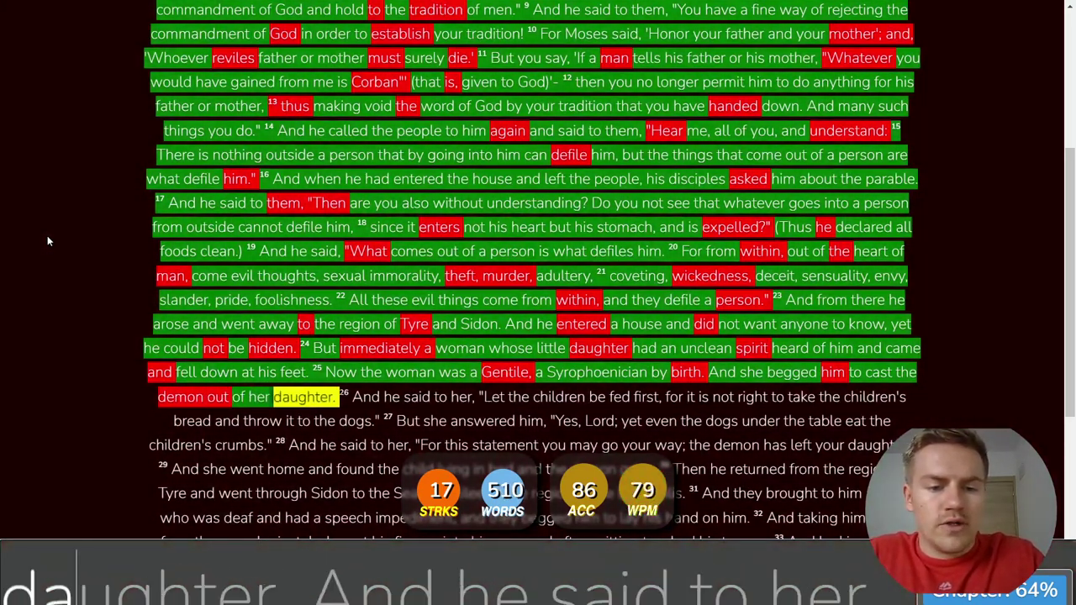
pyautogui.write('ughter. 26 And he said to her')
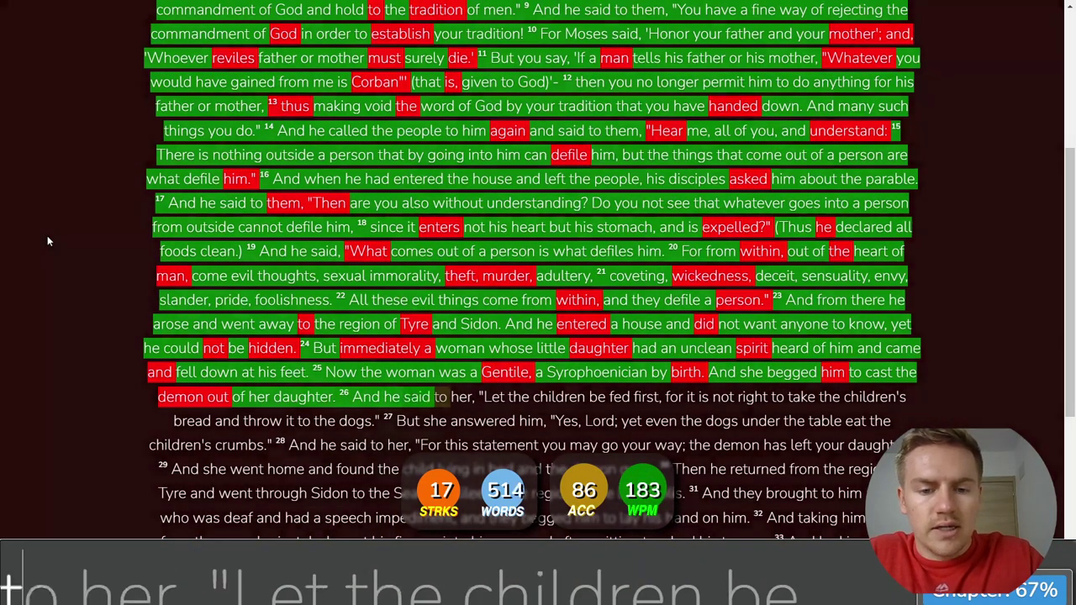
pyautogui.write(', "Le')
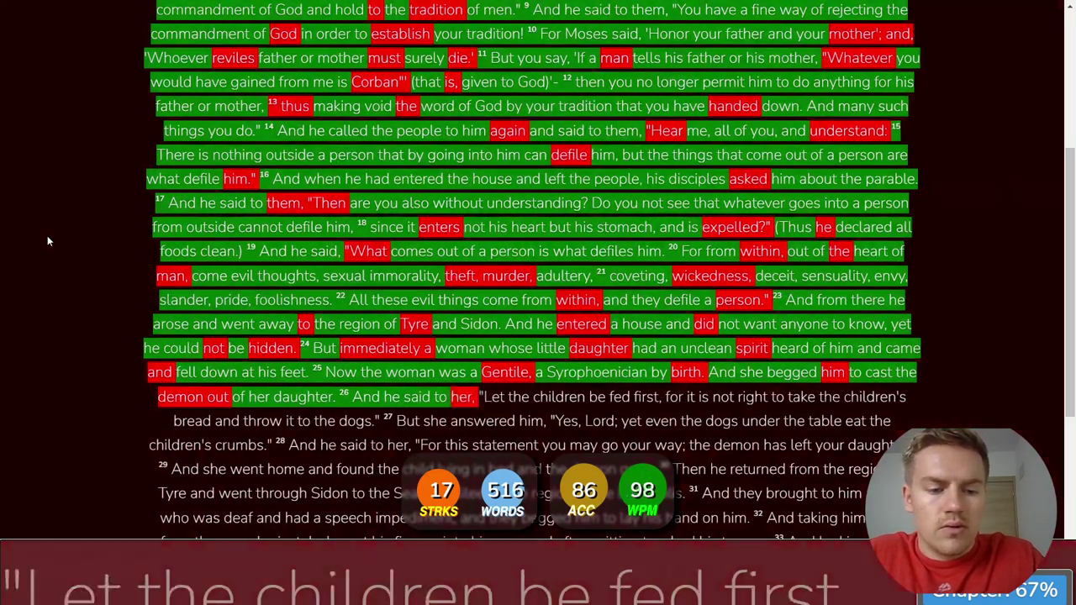
pyautogui.write('t the children be ')
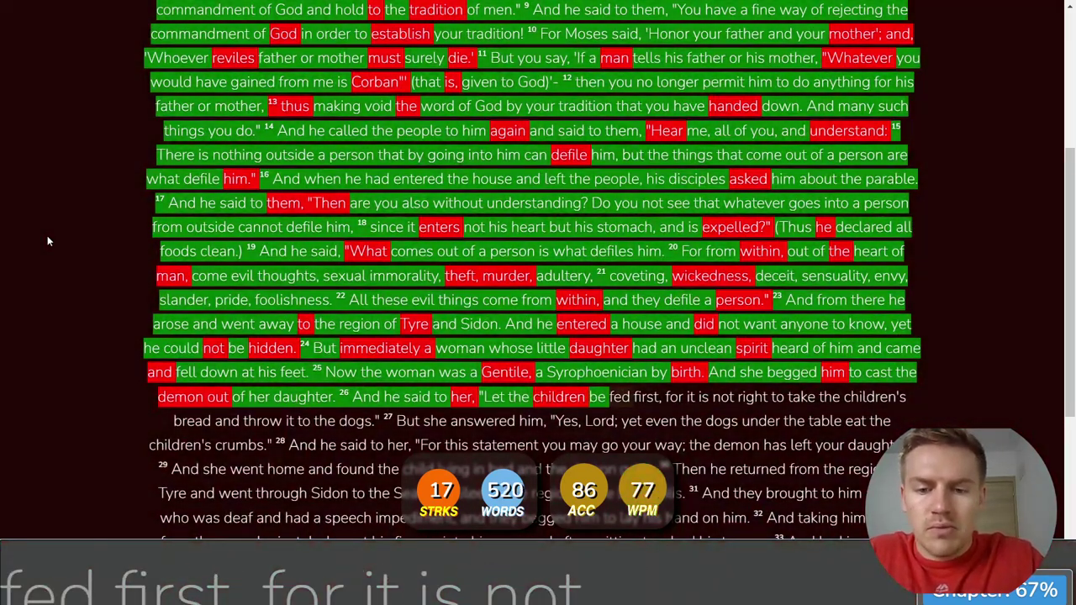
pyautogui.write('fed first, for it is')
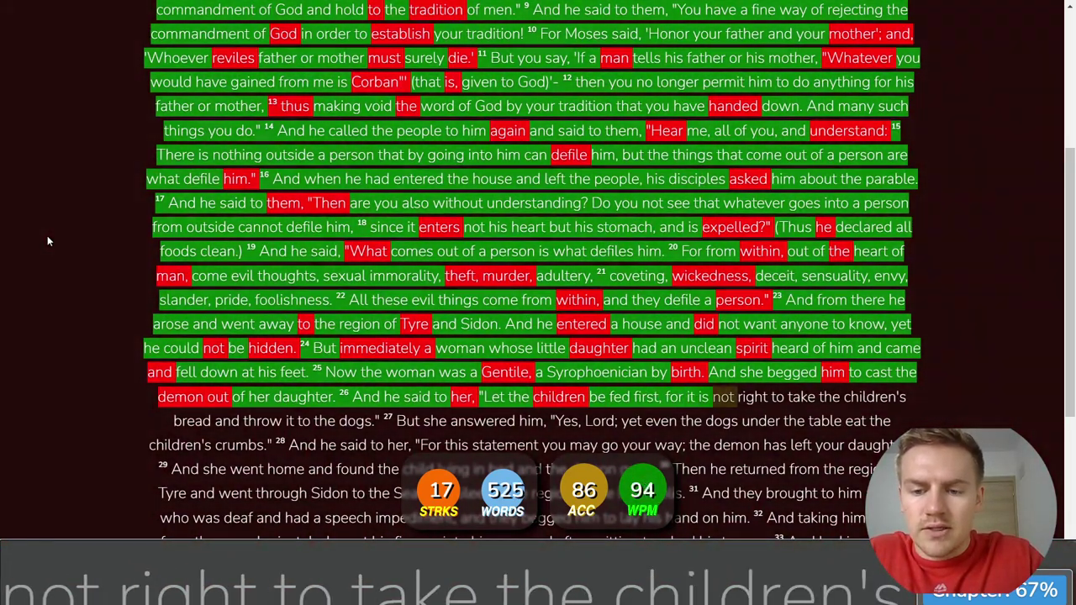
pyautogui.write('not right to take the ch')
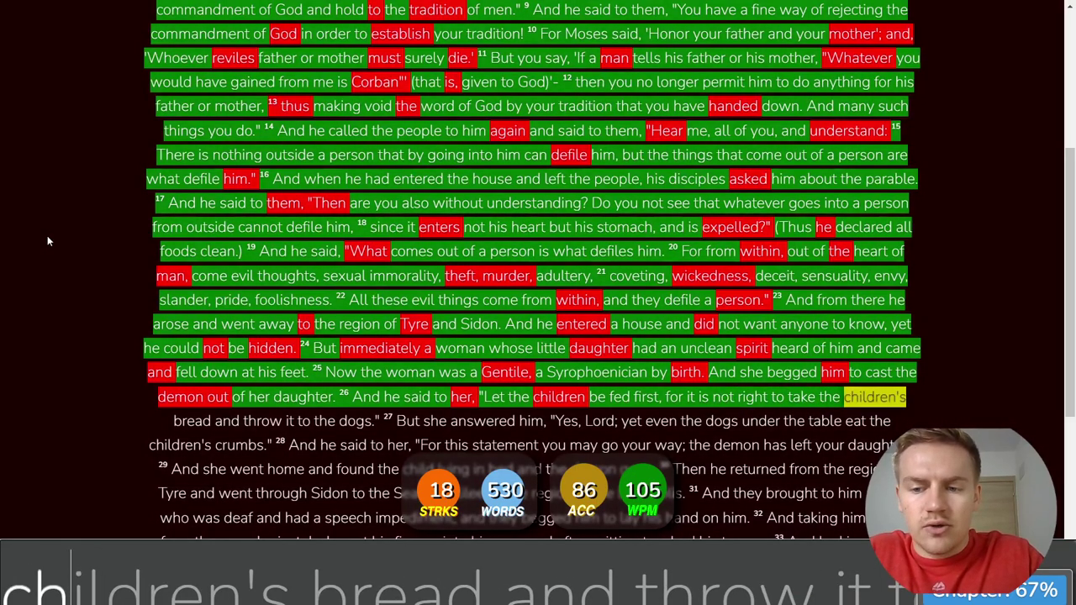
pyautogui.write("ildren's bread and throw it ")
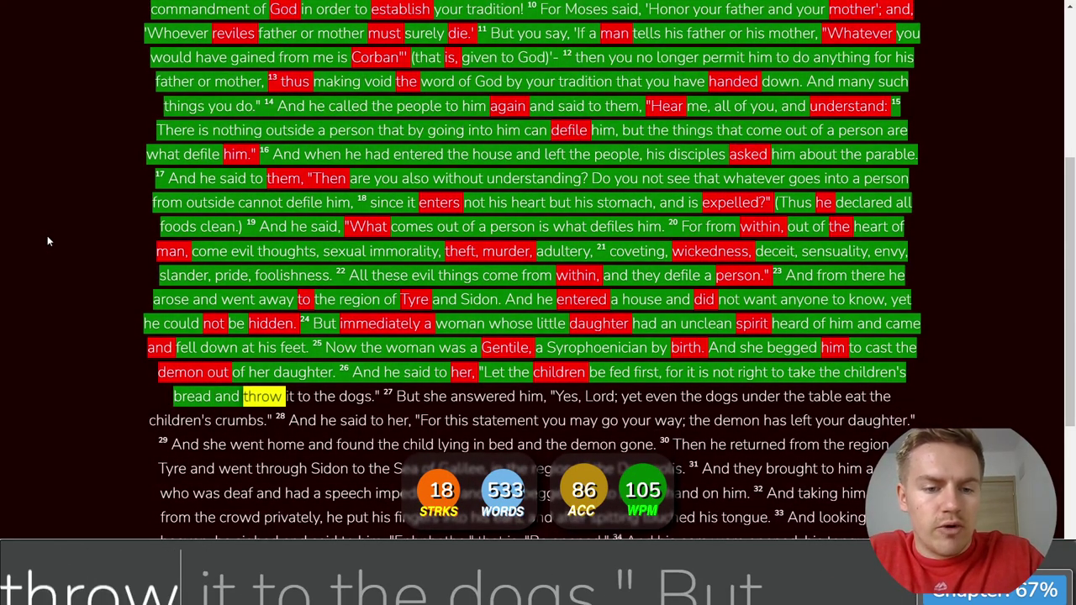
pyautogui.write('to the ')
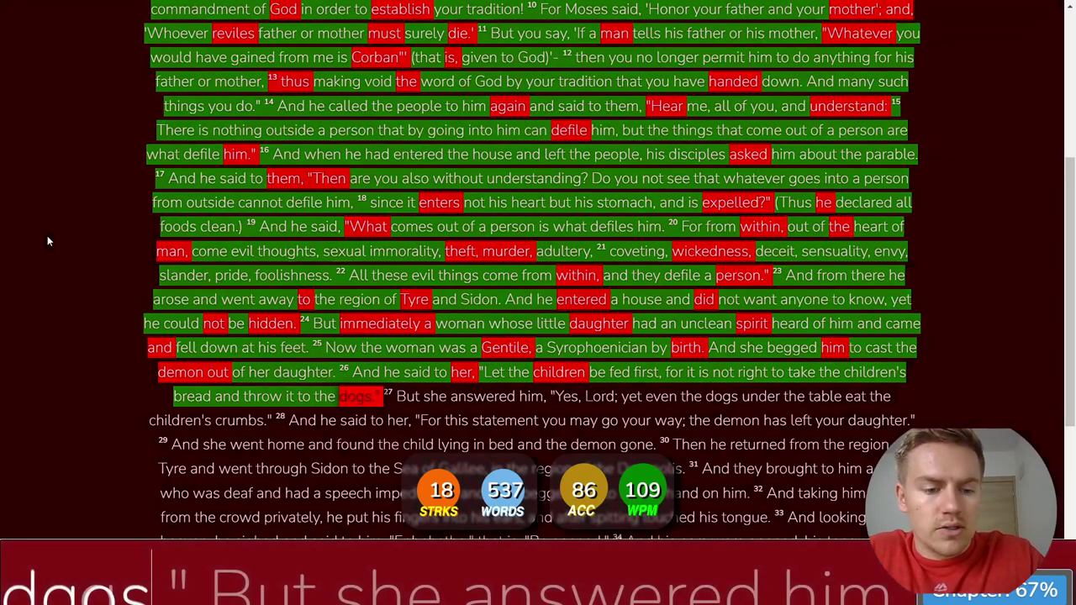
pyautogui.write('dogs." But ')
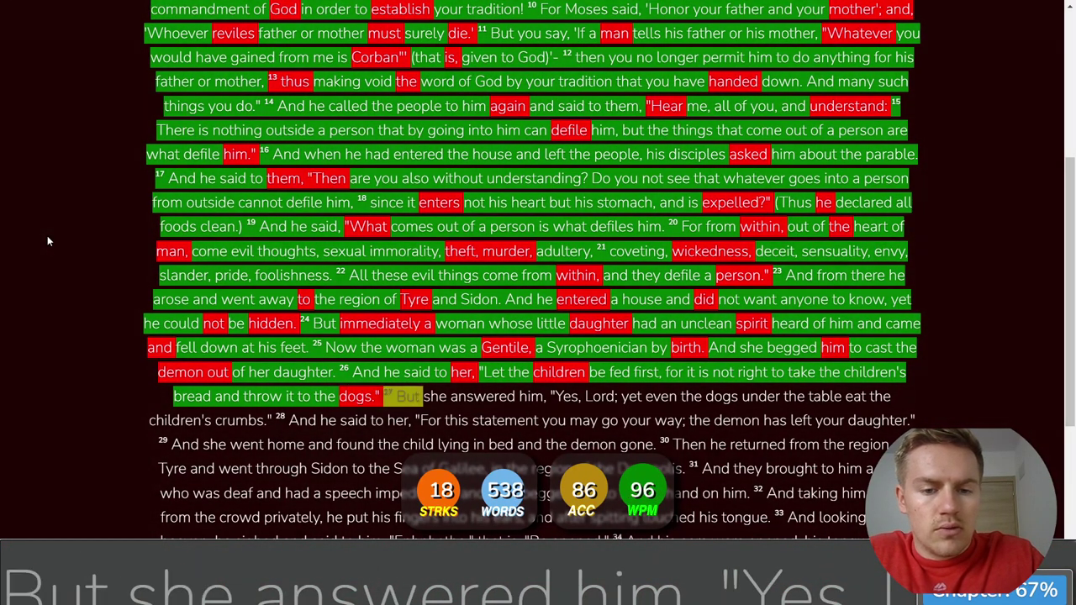
pyautogui.write('she answw')
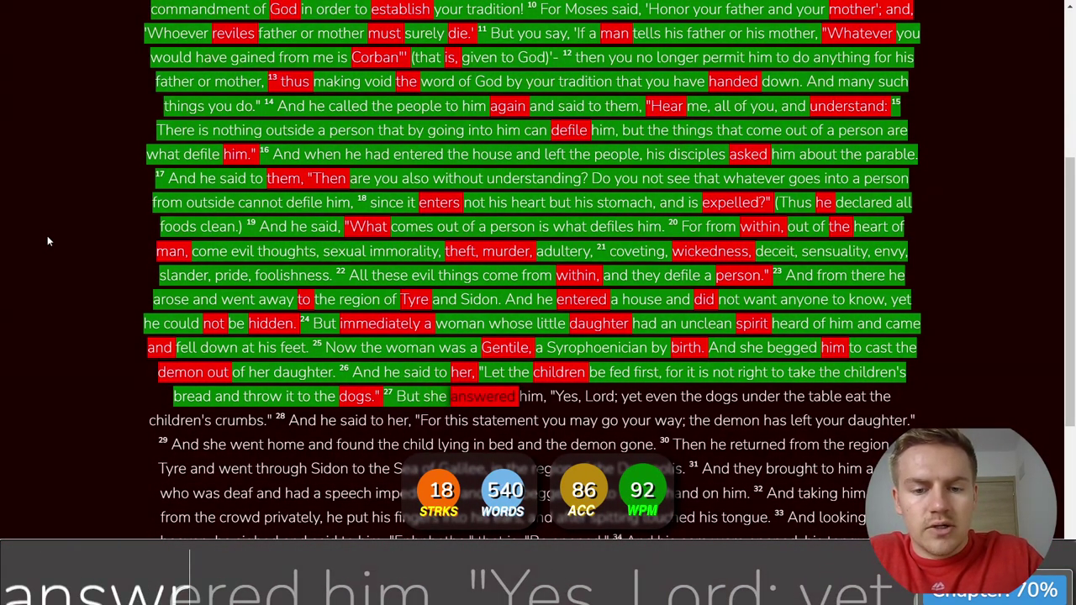
pyautogui.press('BackSpace')
pyautogui.write('ered him')
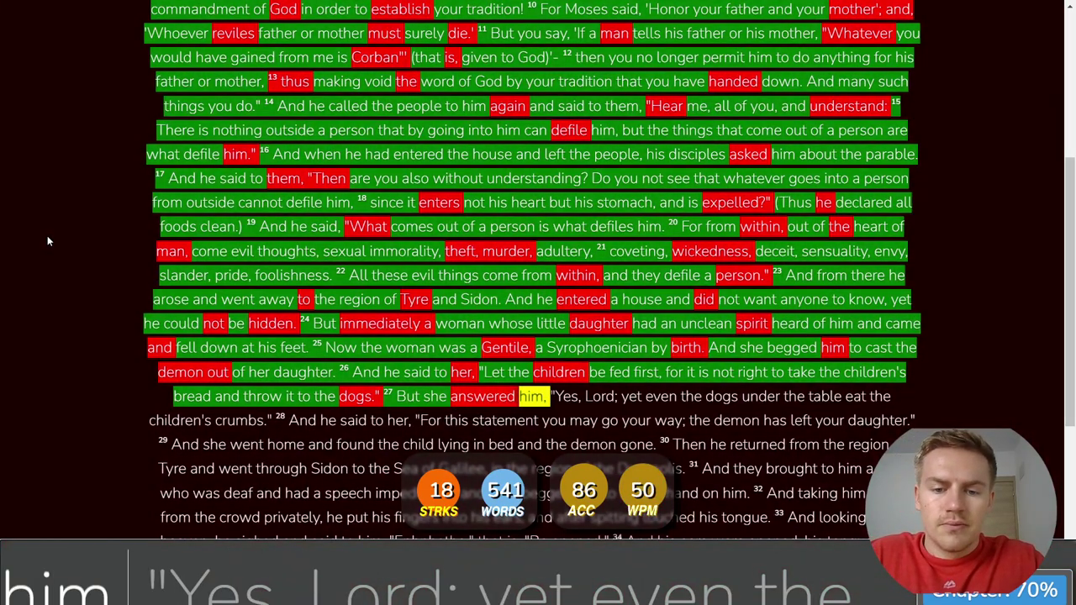
pyautogui.write(', "Yes, L')
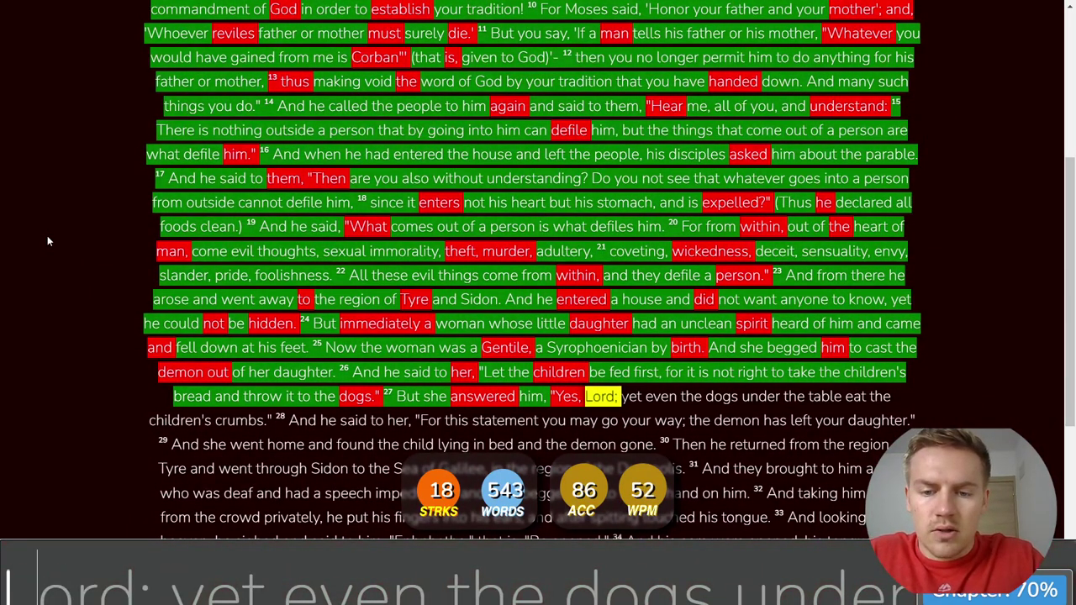
pyautogui.write('ord; yet ')
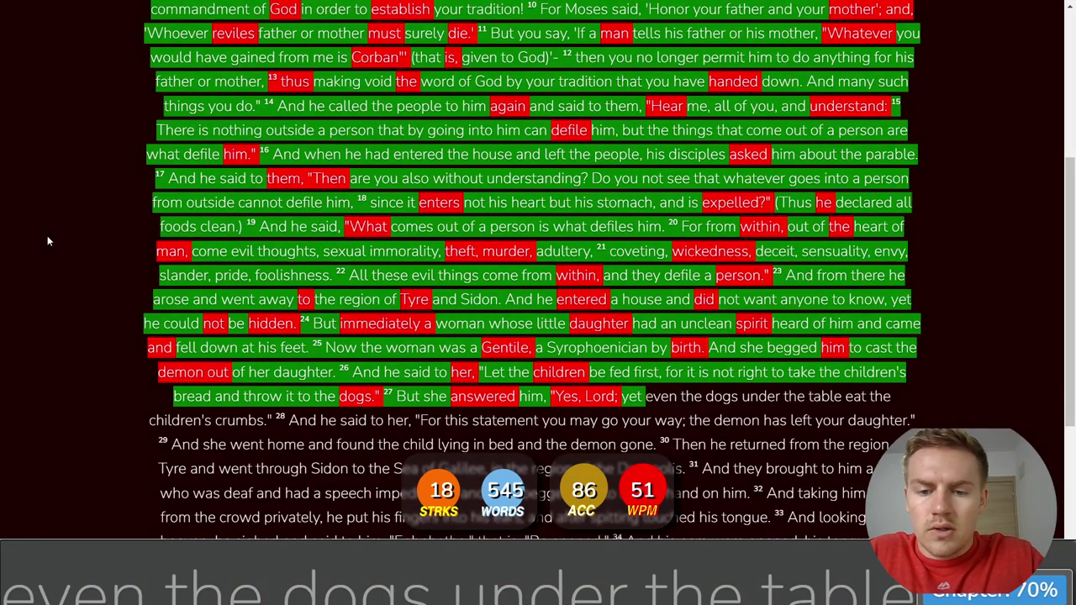
pyautogui.write('even the dogs under th')
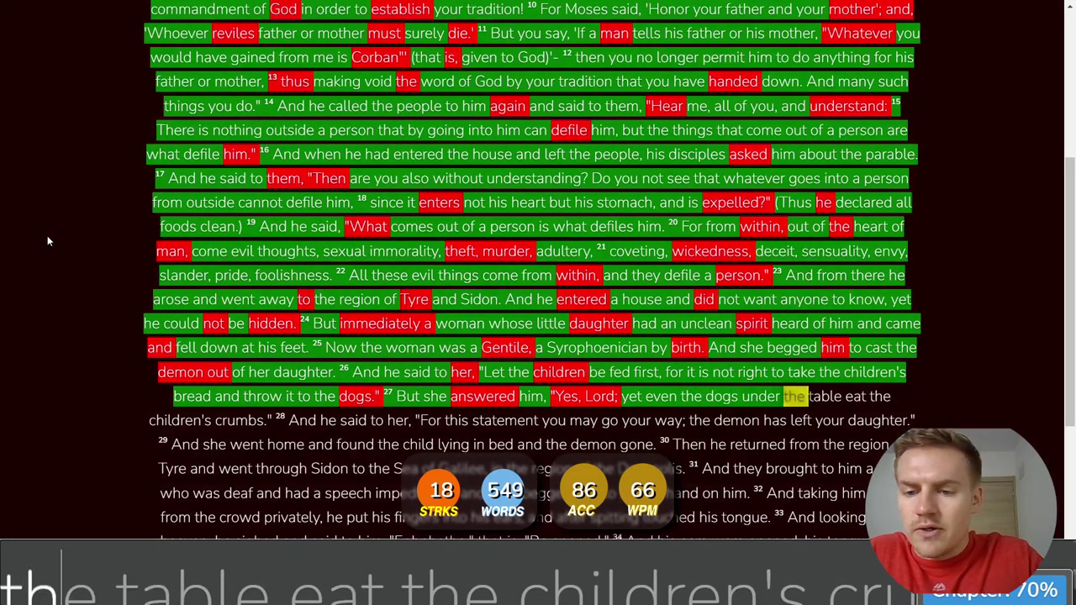
pyautogui.write('e table eat t')
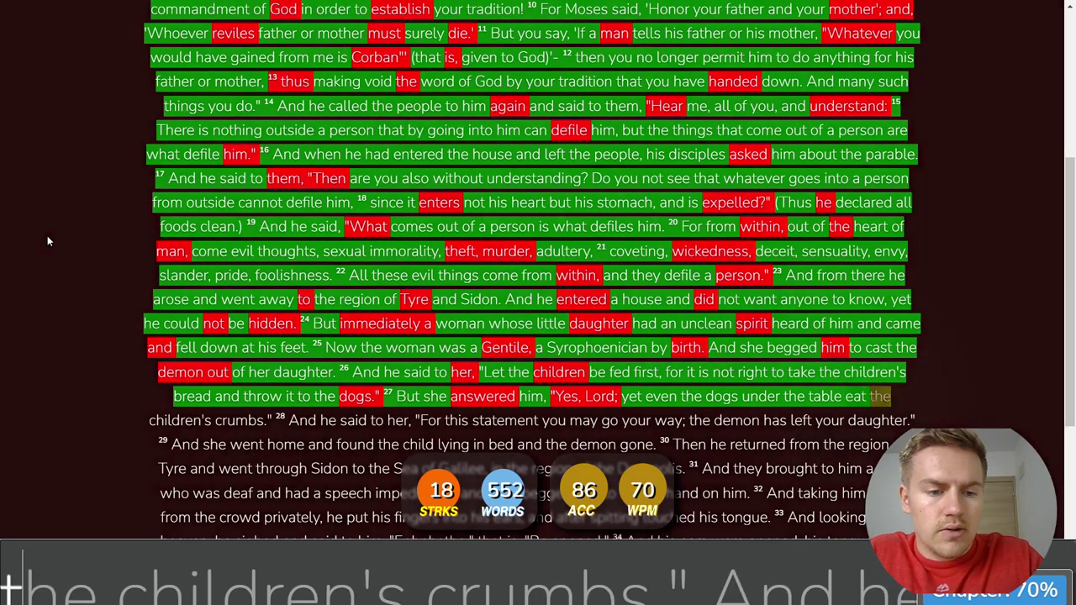
pyautogui.write('he chil')
pyautogui.write("dren'")
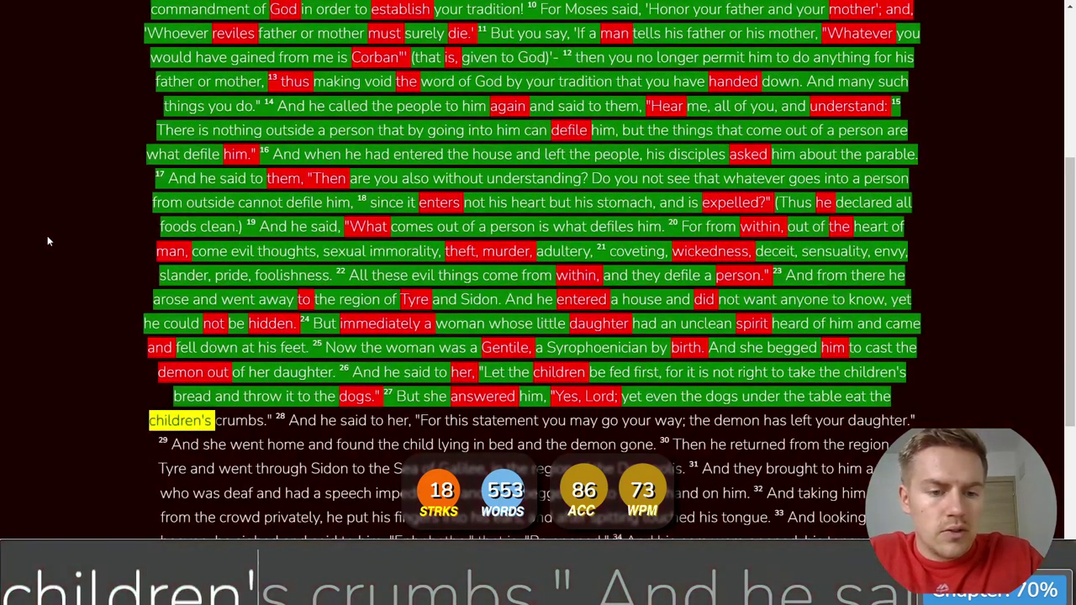
pyautogui.write('s crumbs." 28 And he said to her, "For')
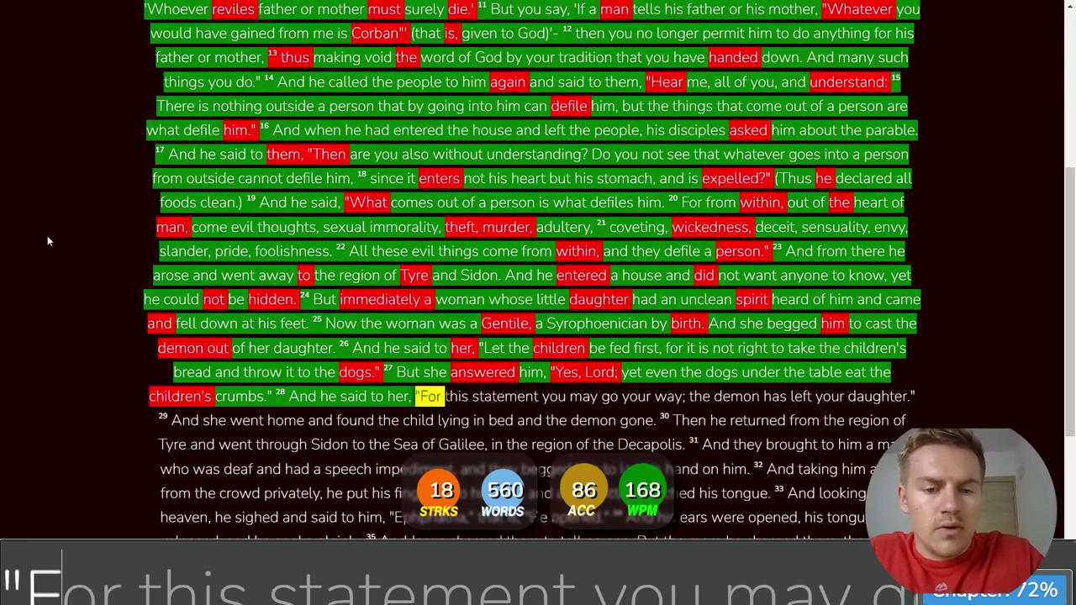
pyautogui.write(' this statement you may ')
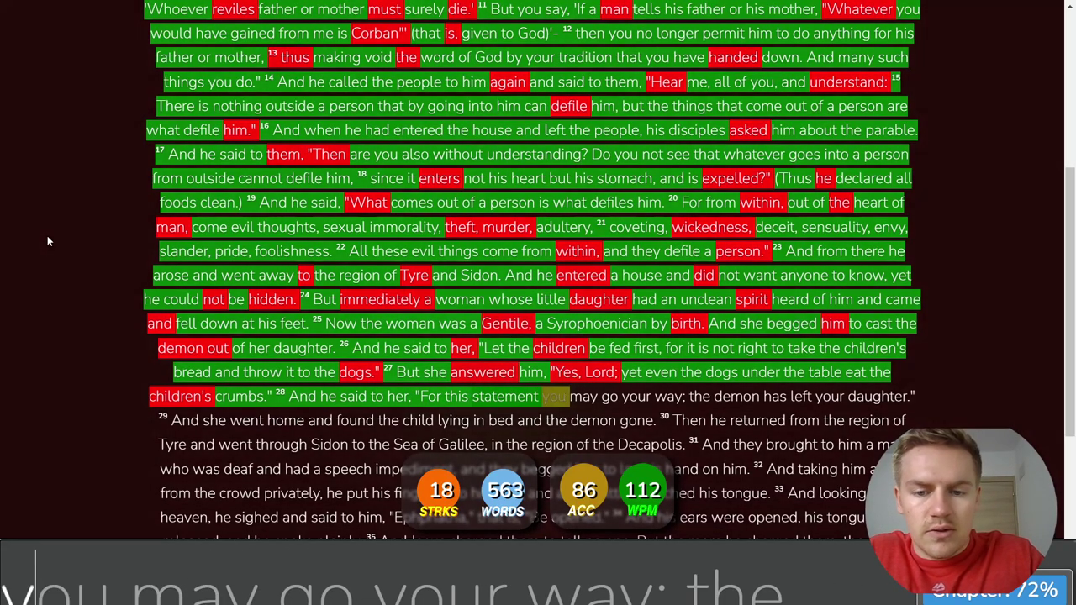
pyautogui.write('go your ')
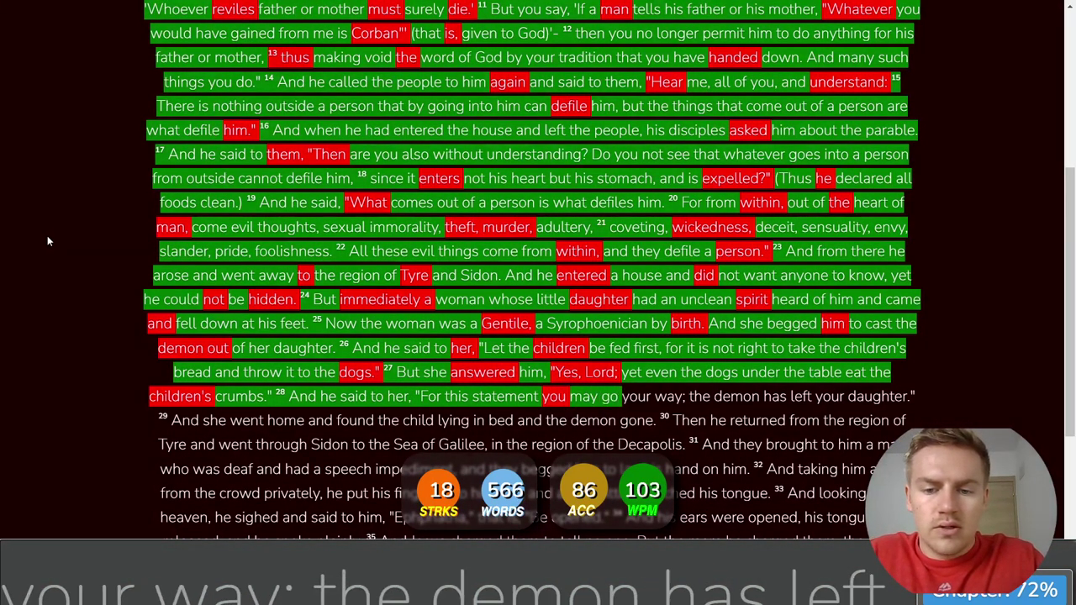
pyautogui.write('way; the demon has ')
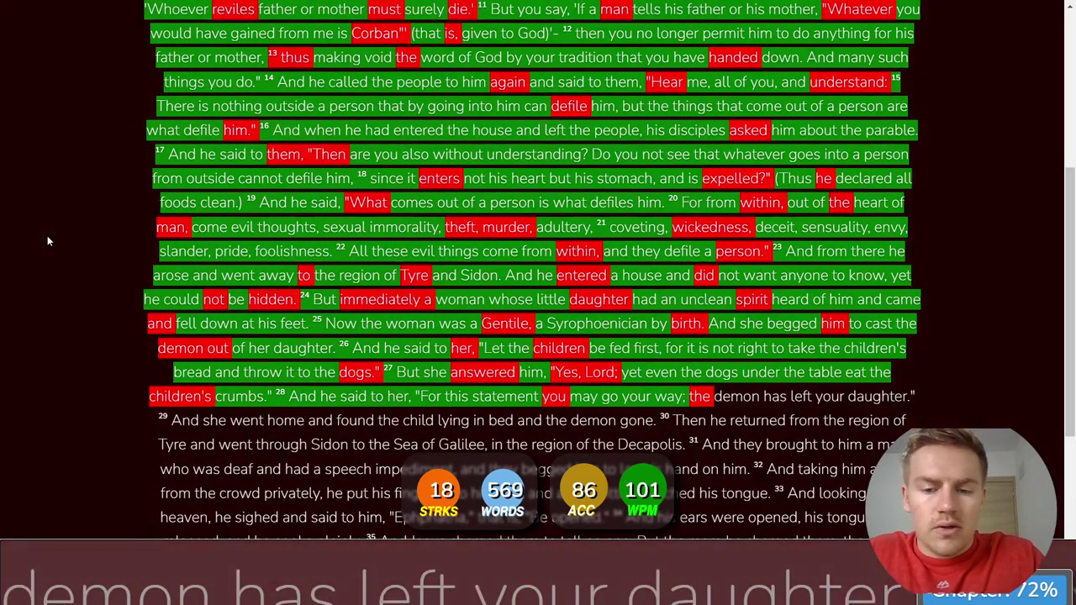
pyautogui.write('left your ')
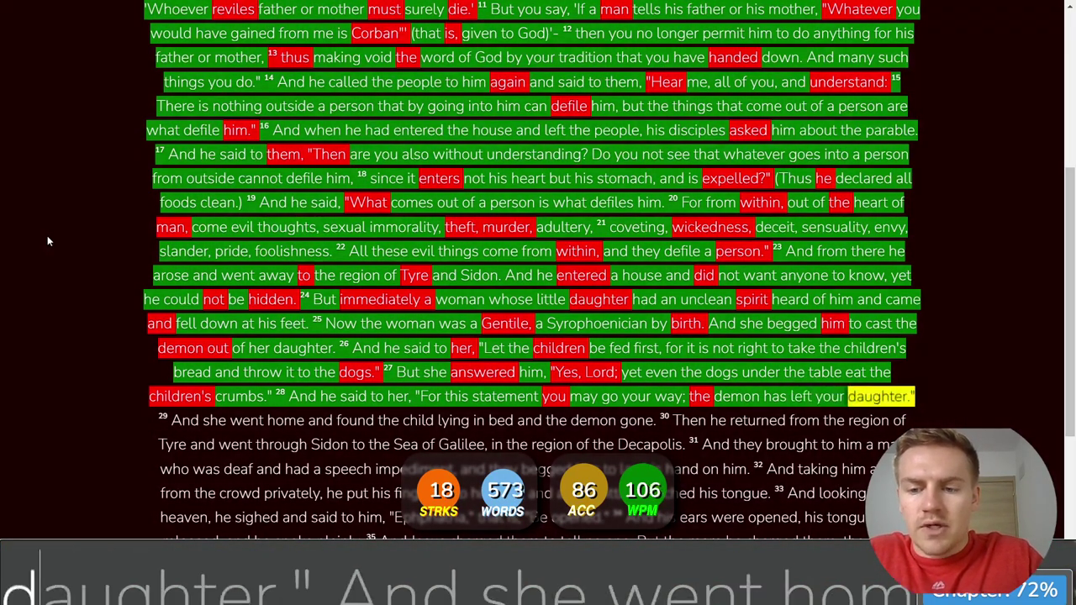
pyautogui.write('daught')
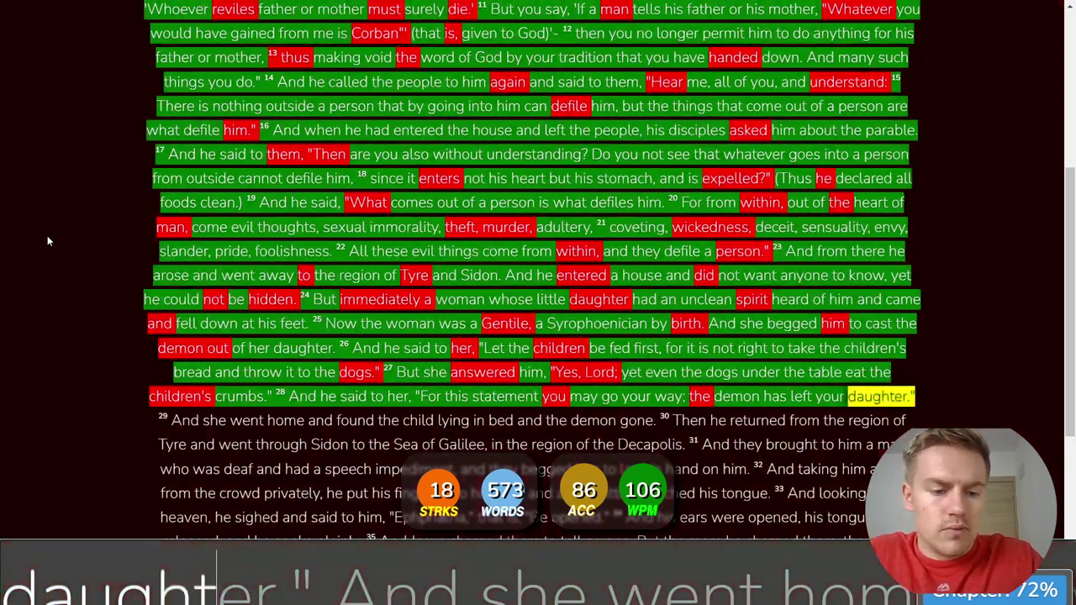
pyautogui.write('er." 29 And she went home ')
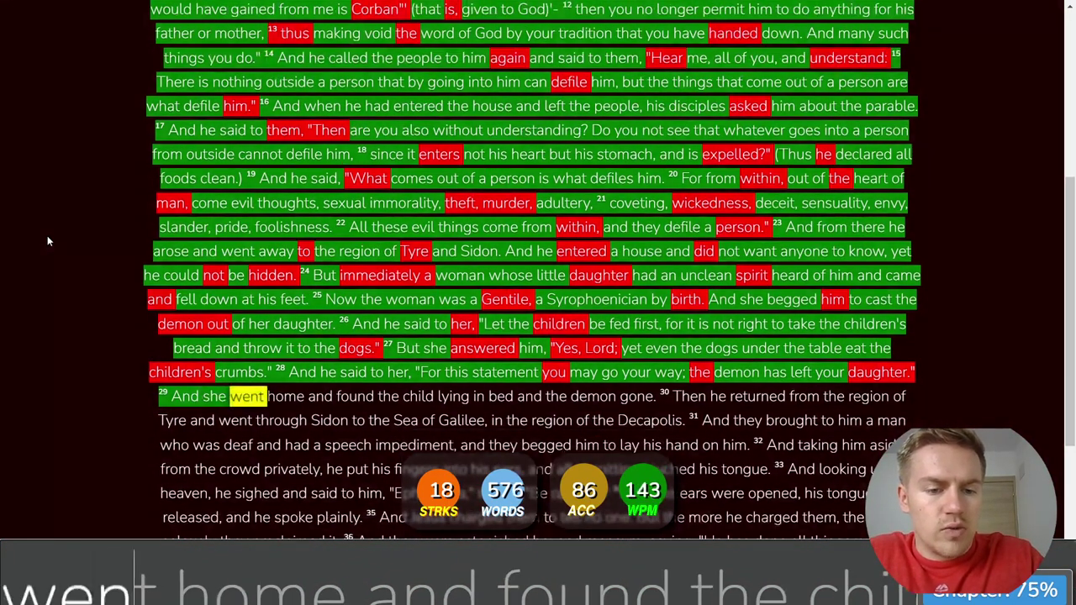
pyautogui.write('and found the child lying ')
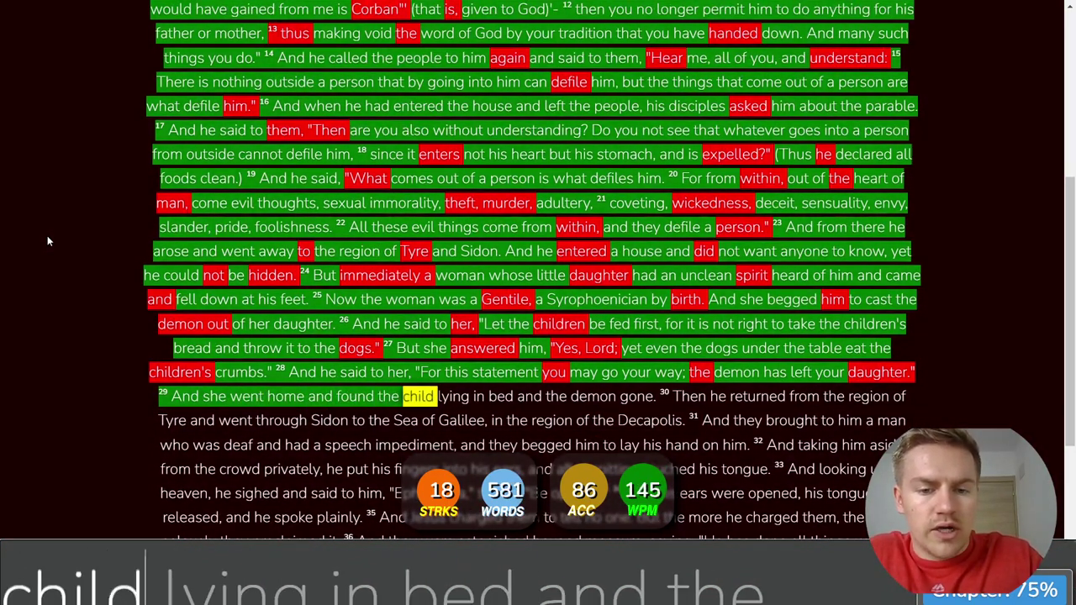
pyautogui.write('in bed and the ')
pyautogui.write('demo')
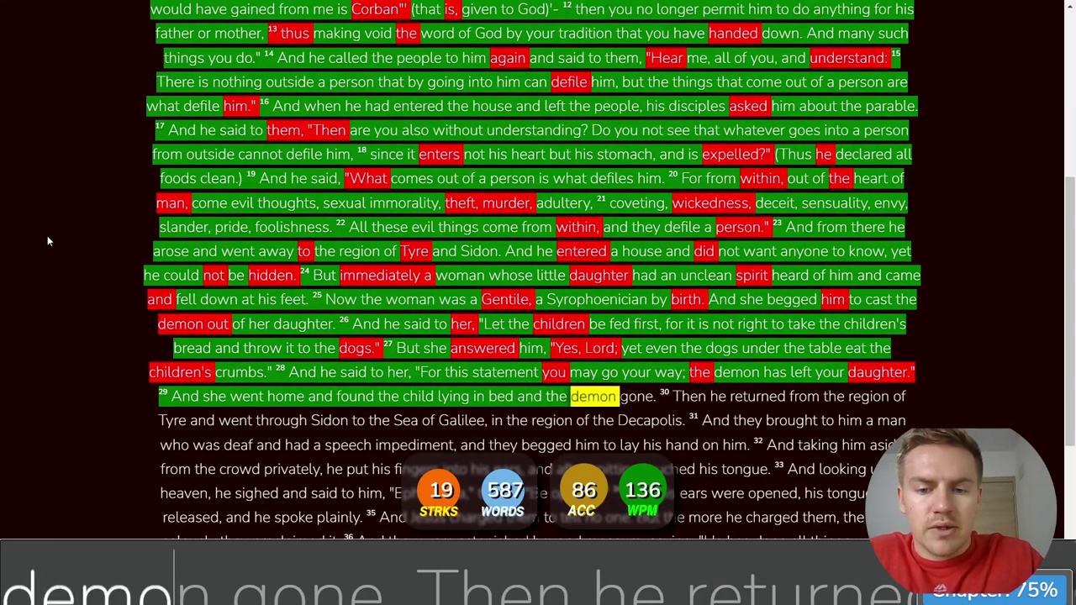
pyautogui.write('n gone. 30 Then he ')
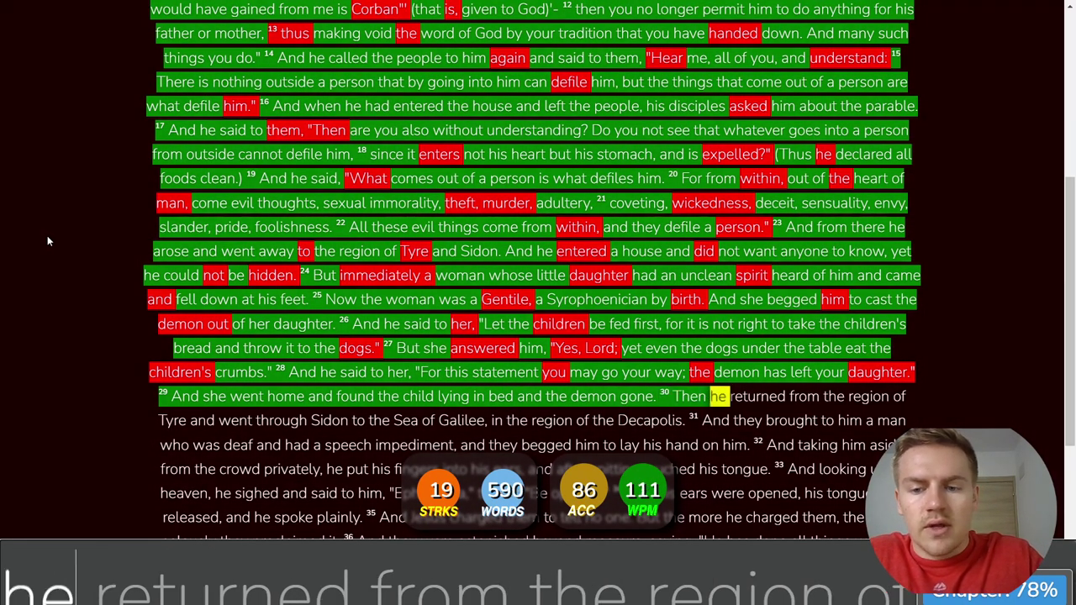
pyautogui.write('r')
# - Correct 'he', then type verse 30 from 'returned from the region of Tyre' through Sidon and Galilee
pyautogui.press('BackSpace')
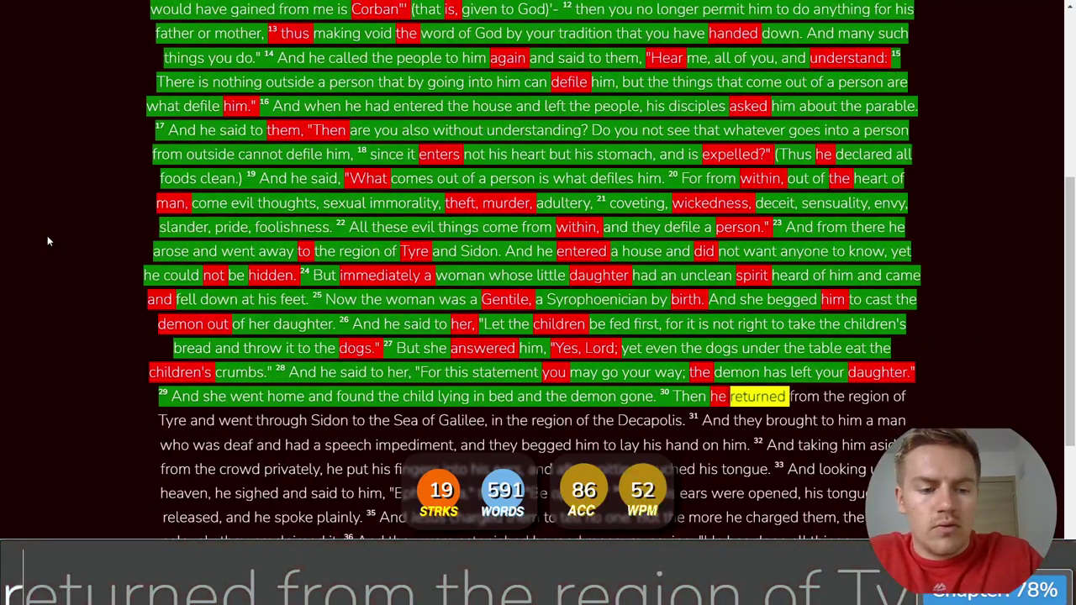
pyautogui.write('returned from the region of ')
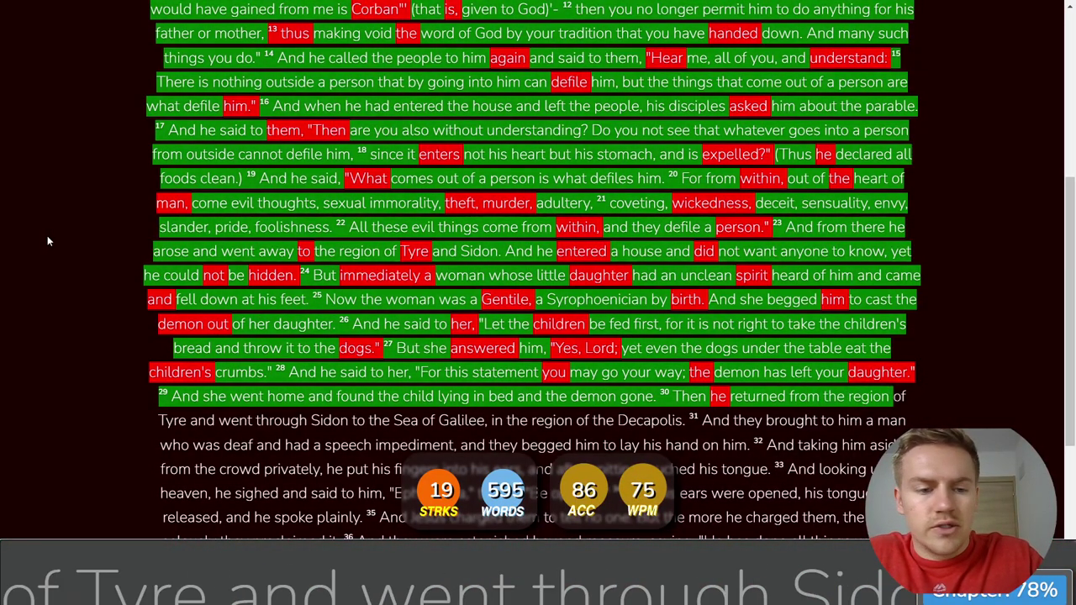
pyautogui.write('Tyre and went through Sid')
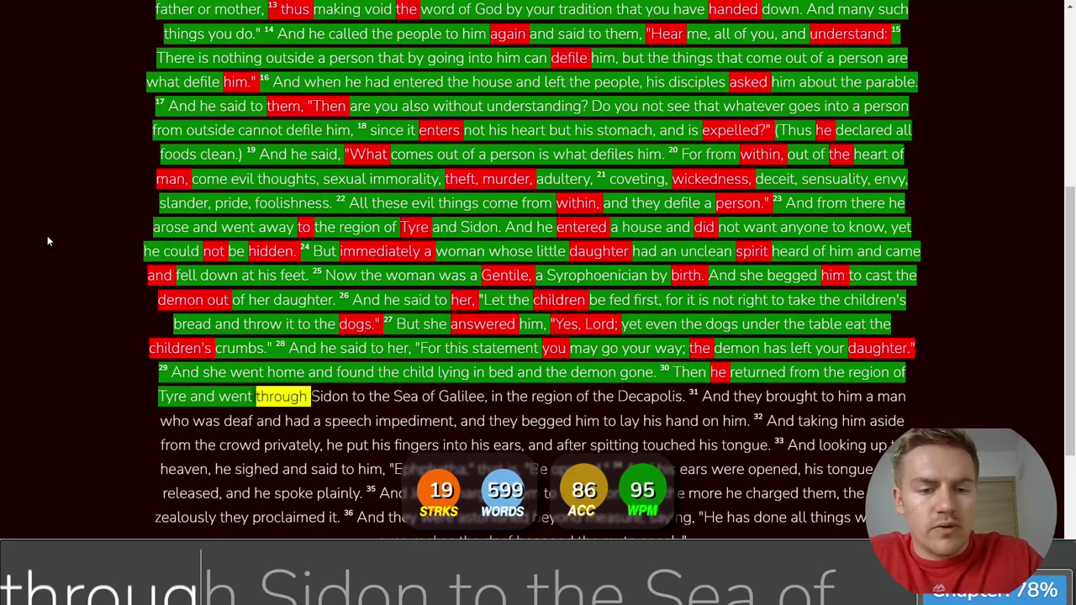
pyautogui.write('on ')
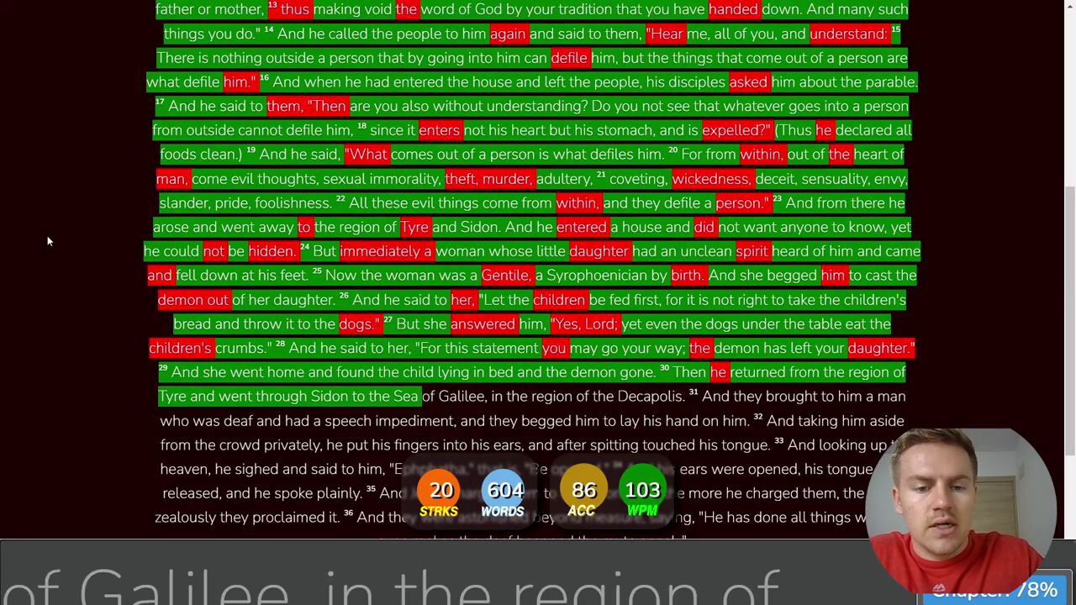
pyautogui.write('G')
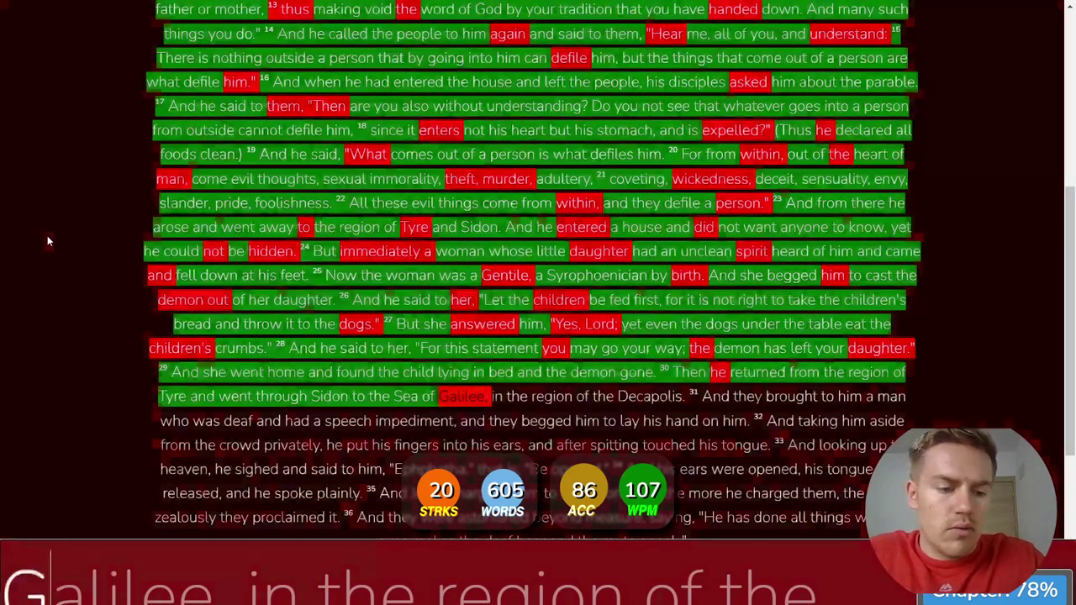
pyautogui.write('alilee inther')
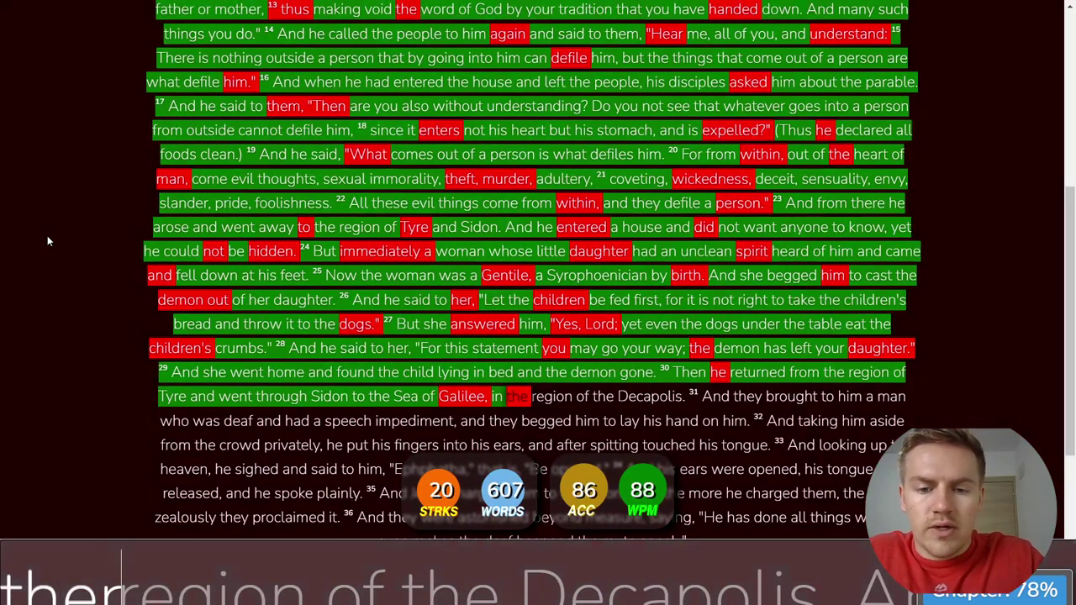
pyautogui.write(' region of the D')
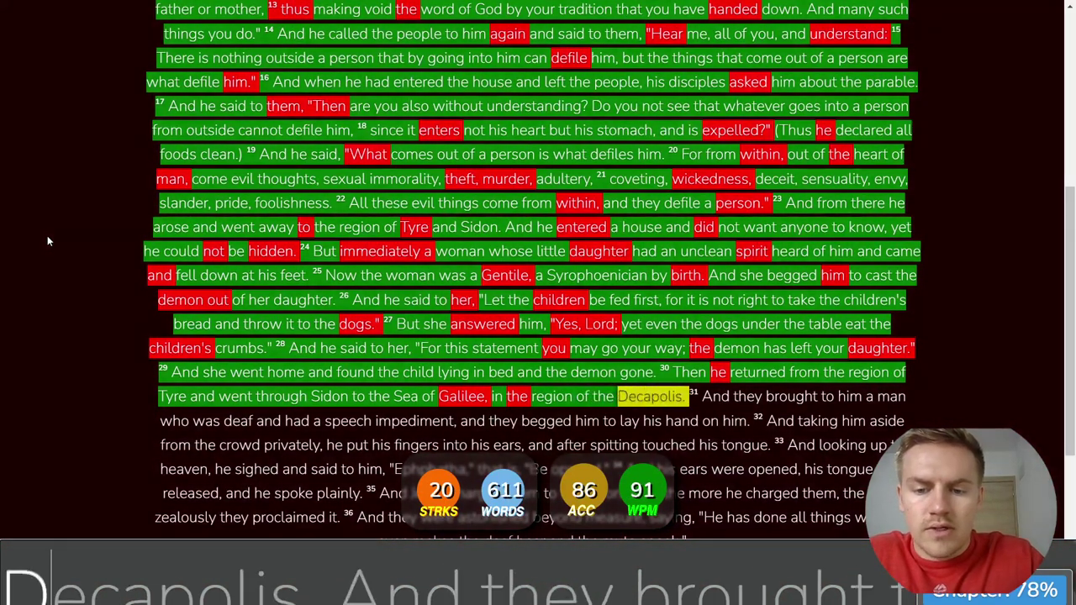
pyautogui.write('eca')
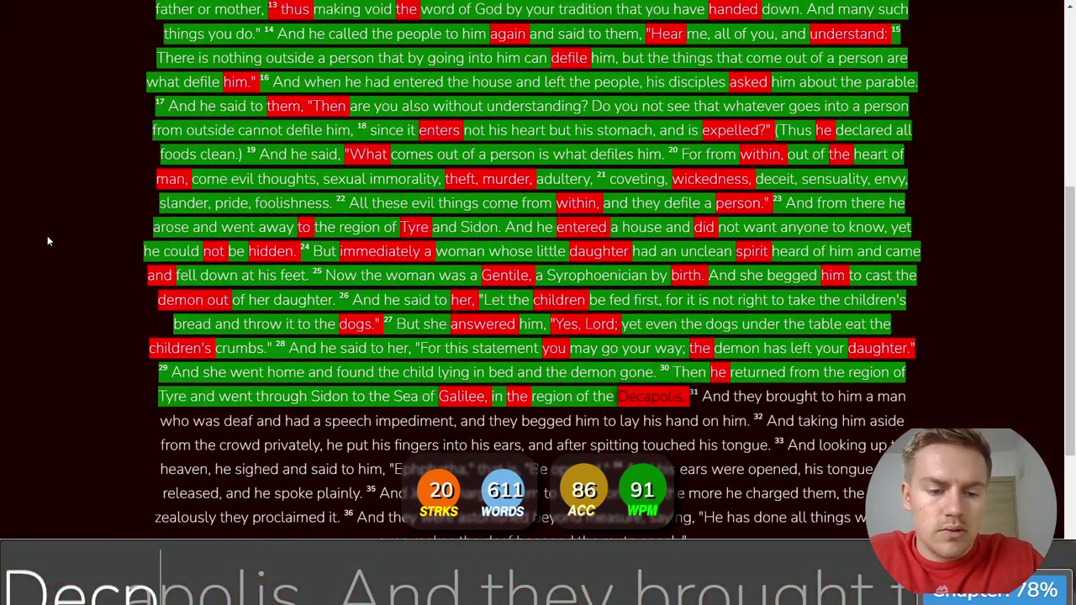
pyautogui.write('polis. And ')
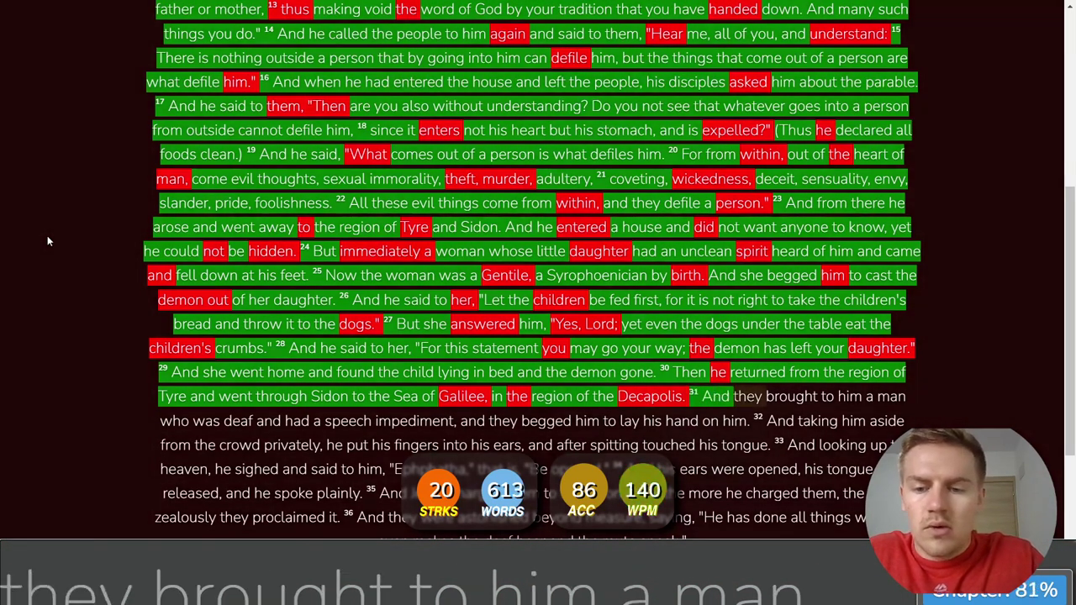
pyautogui.write('they brought to him a m')
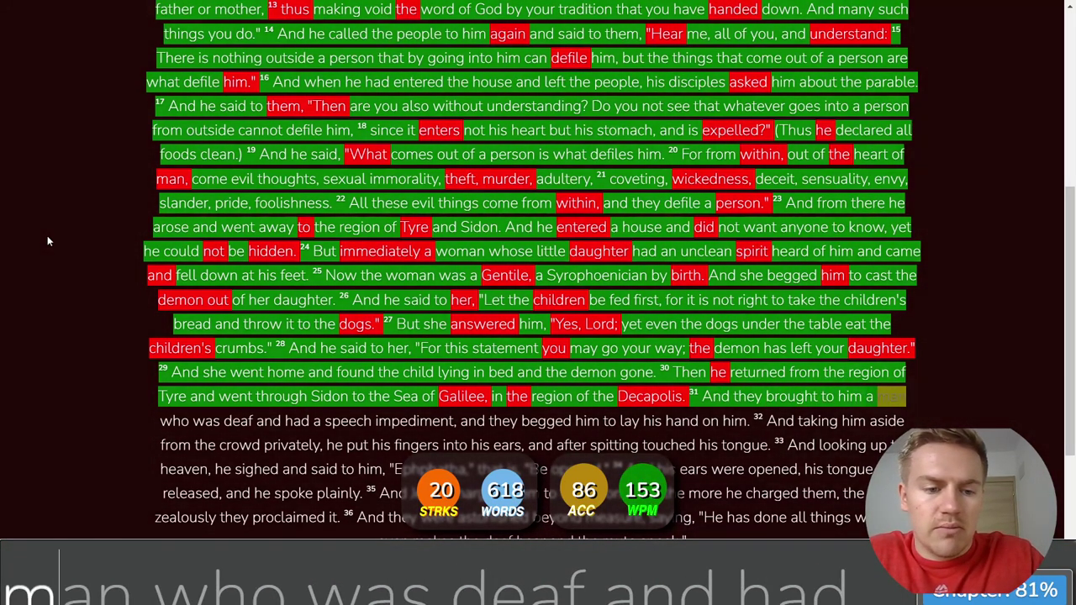
pyautogui.write('an who was deaf and had a speech imp')
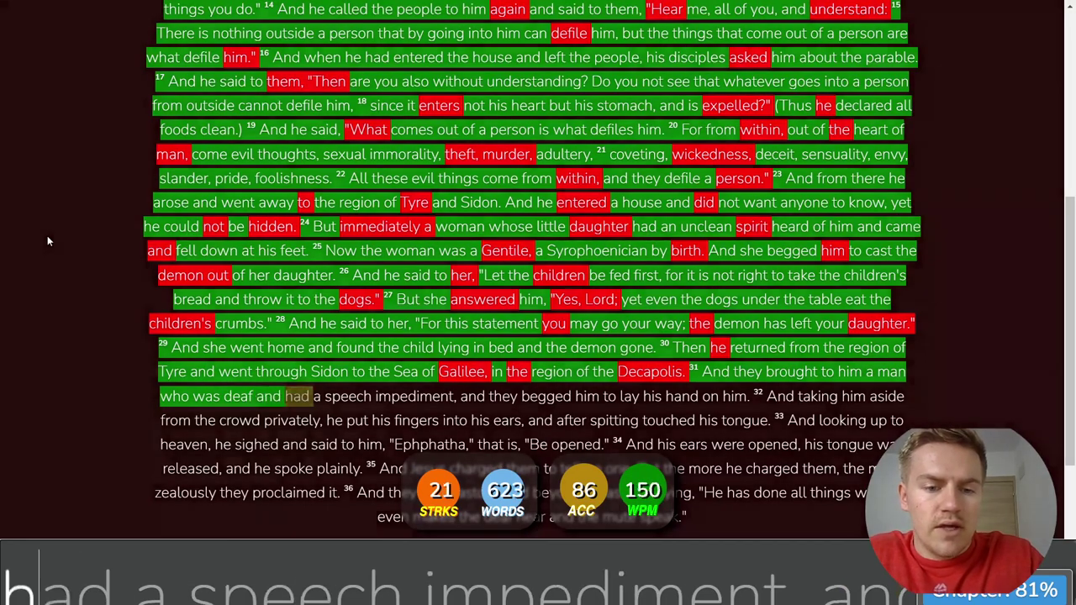
pyautogui.write('edim')
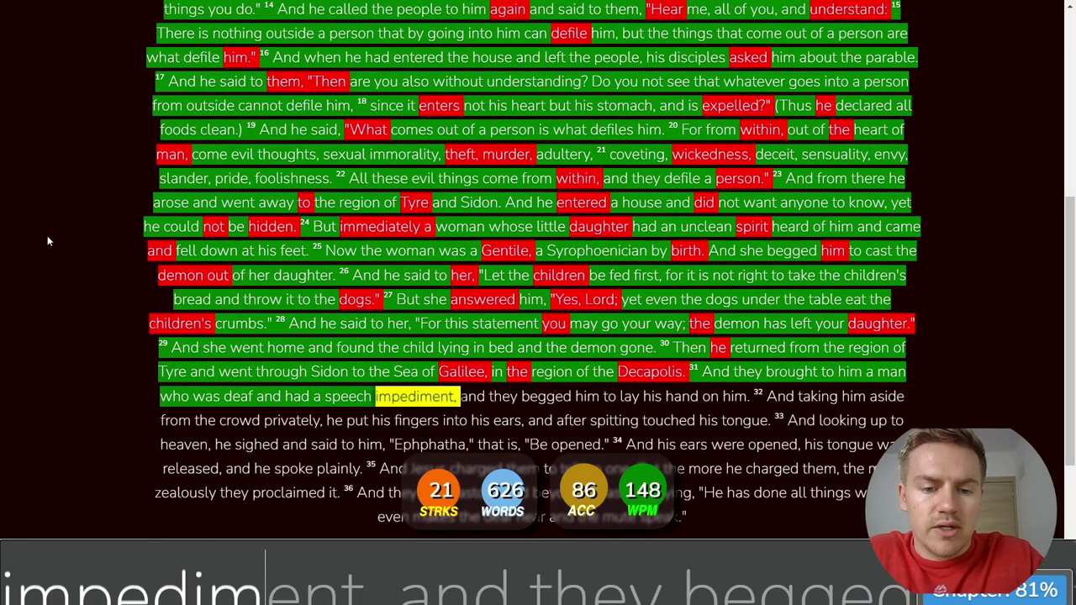
pyautogui.write('ent, and they beg')
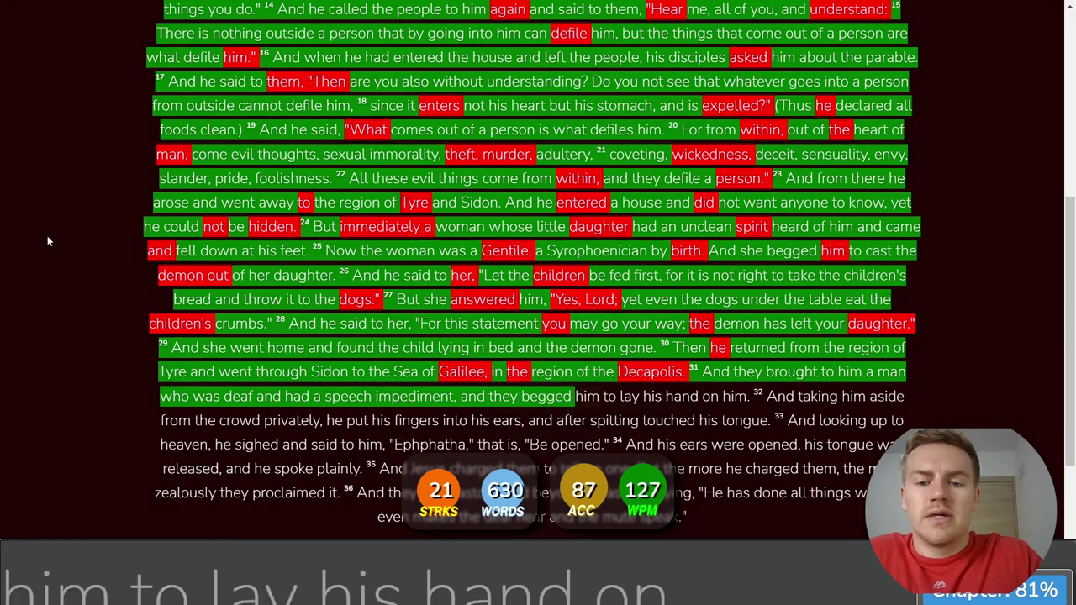
pyautogui.write('ged him to lay h')
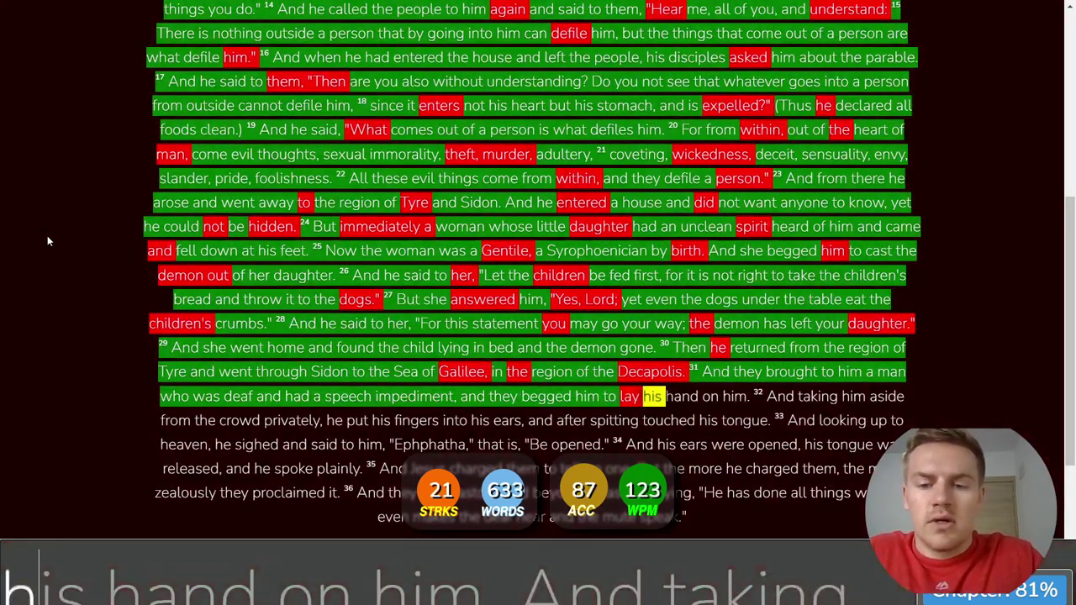
pyautogui.write('is hand on him. And tak')
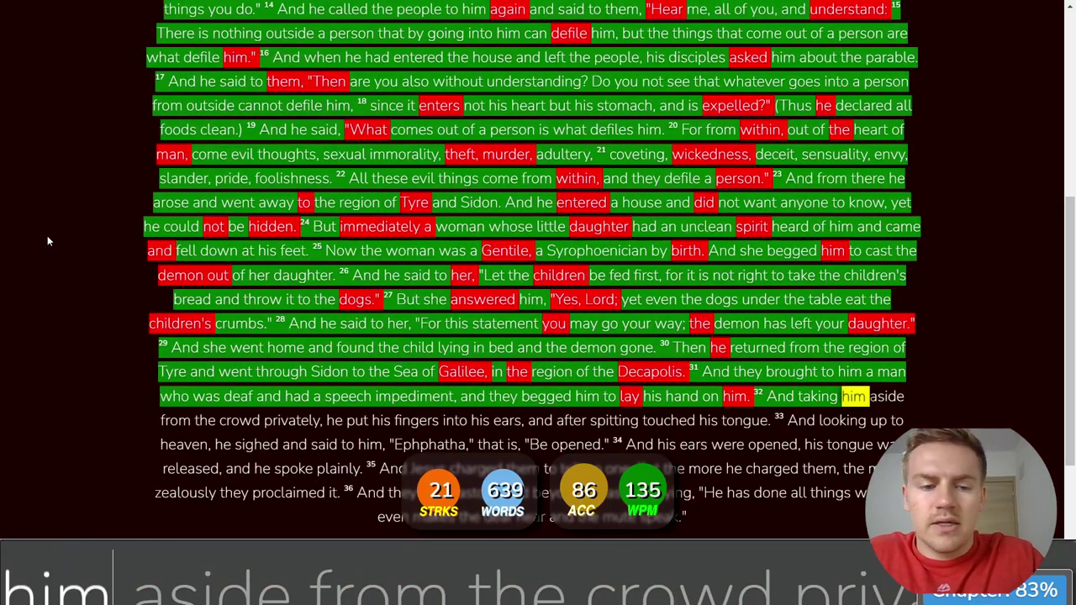
pyautogui.write('ing him aside from the crowd priv')
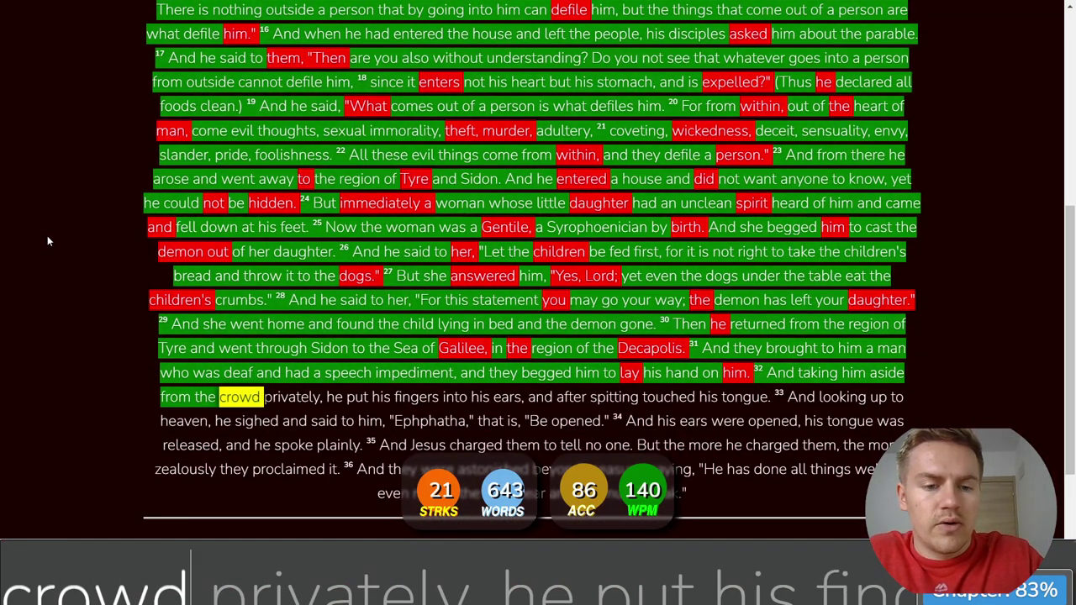
pyautogui.write('ately, he ')
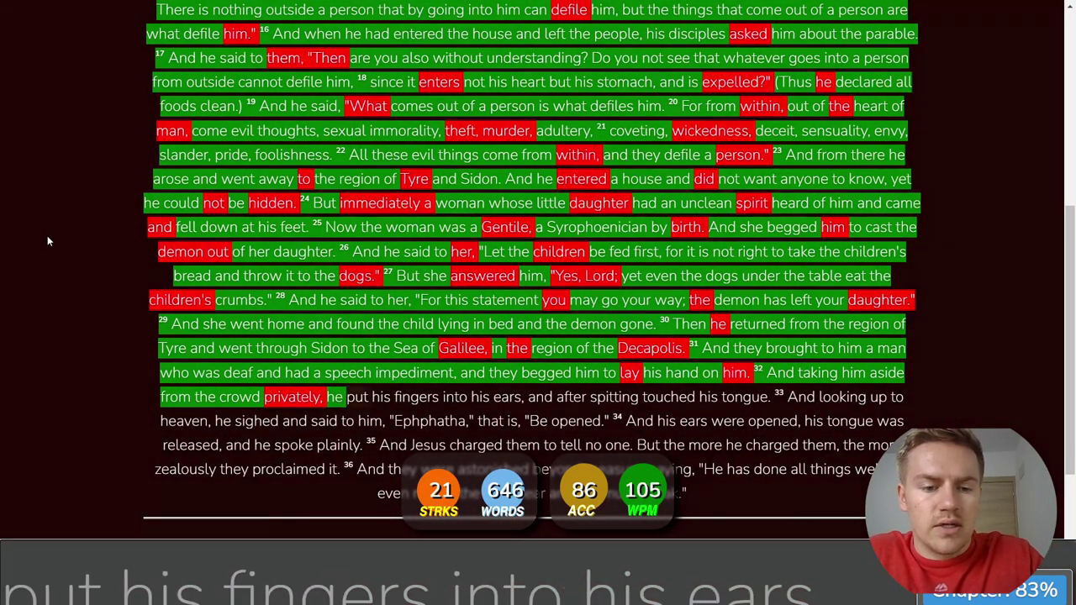
pyautogui.write('put his fingers into his ears')
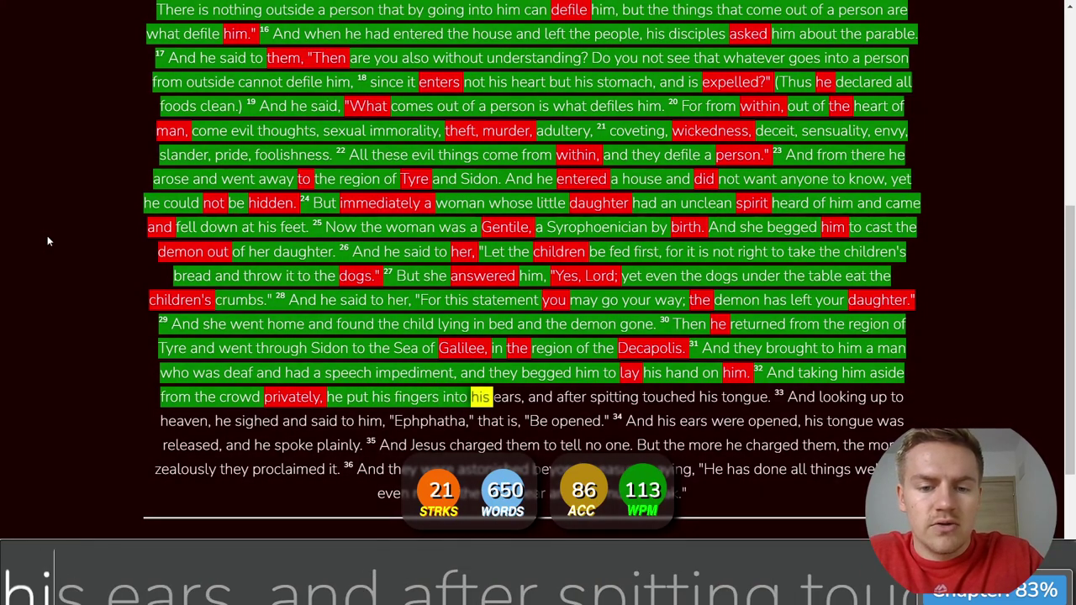
pyautogui.write(', and after spitting touched his t')
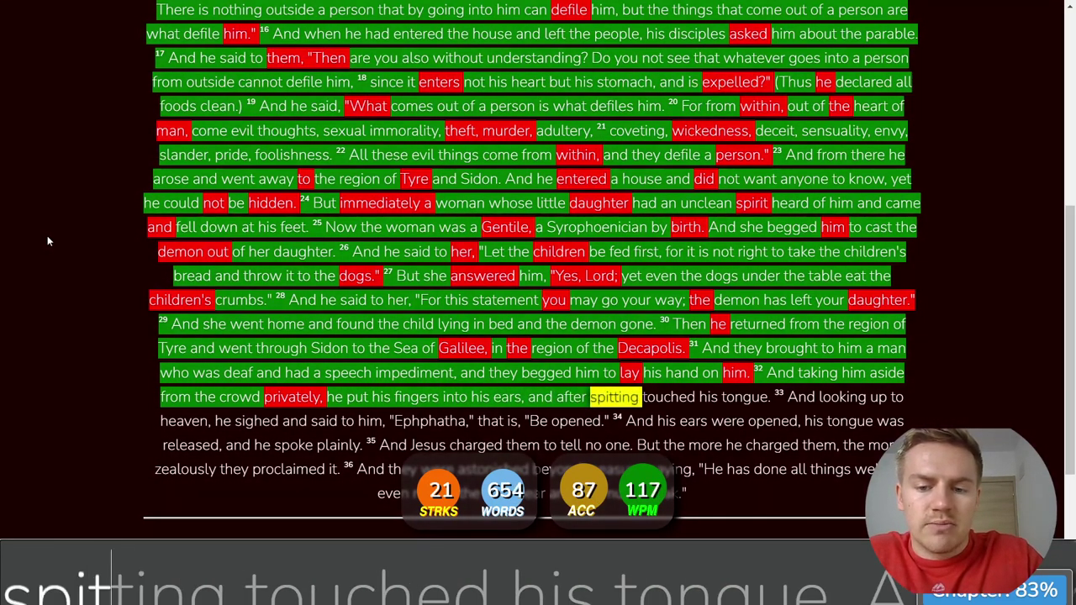
pyautogui.write('ong')
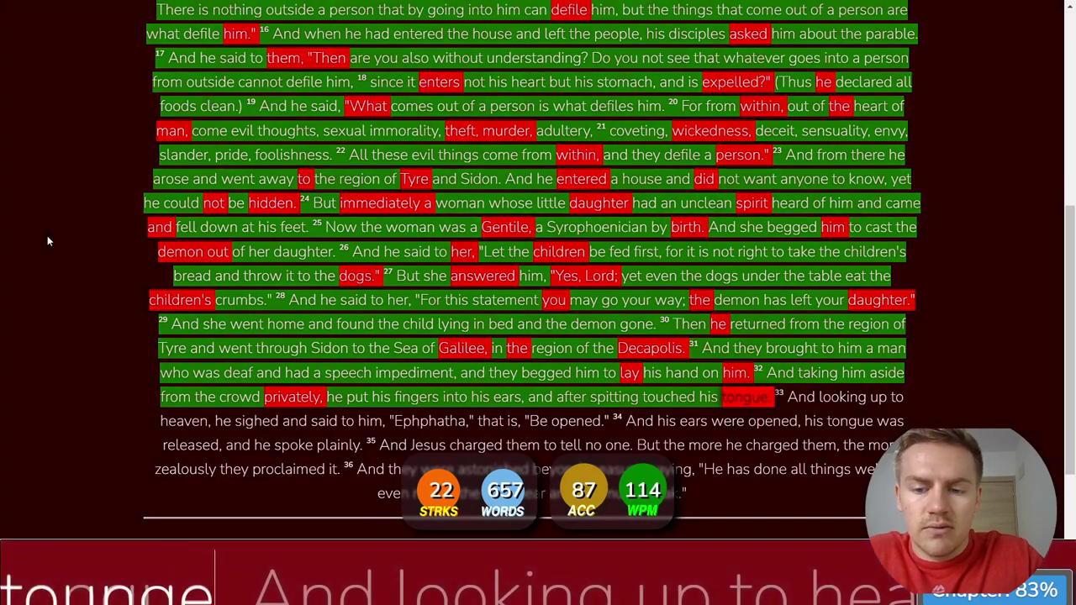
pyautogui.write('ue. And lo')
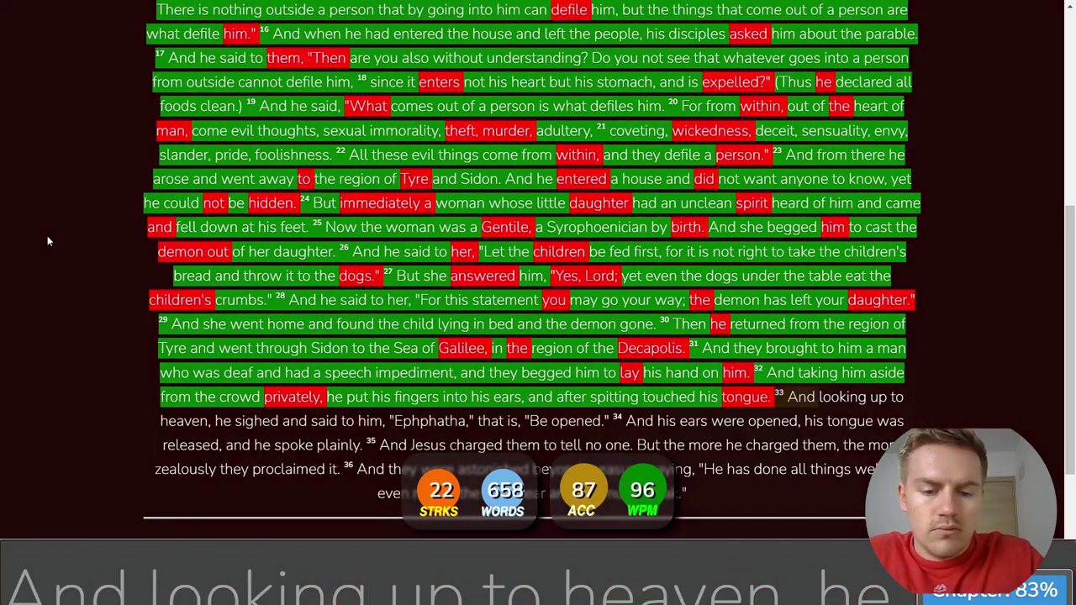
pyautogui.write('k')
# - Type 'looking up to heaven, he sighed… "Ephphatha"' and begin verse 34, fixing typos
pyautogui.press('BackSpace')
pyautogui.write('oking up to')
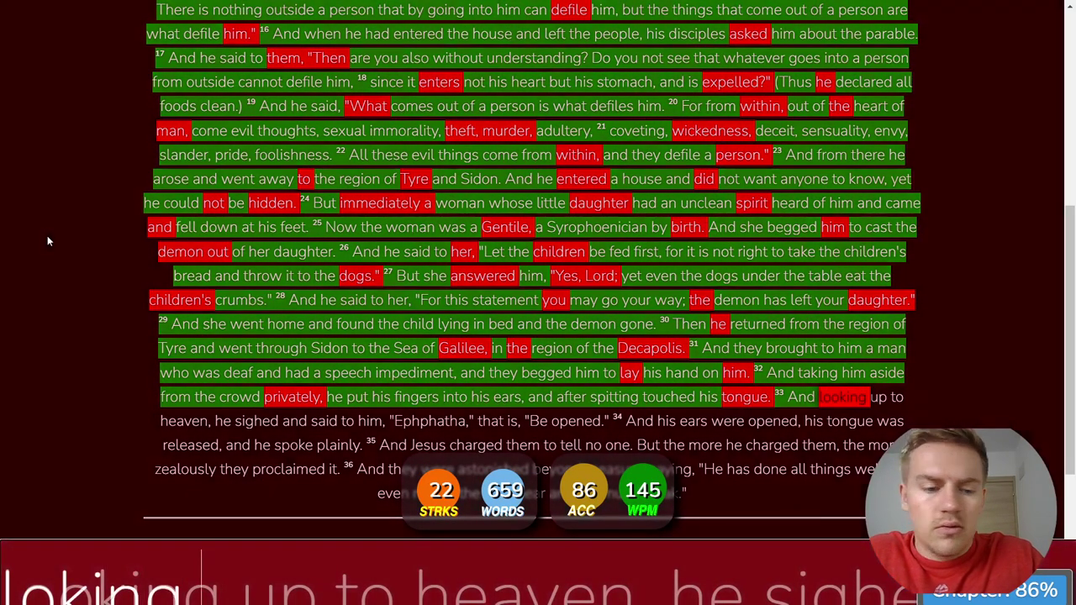
pyautogui.write(' heavenph')
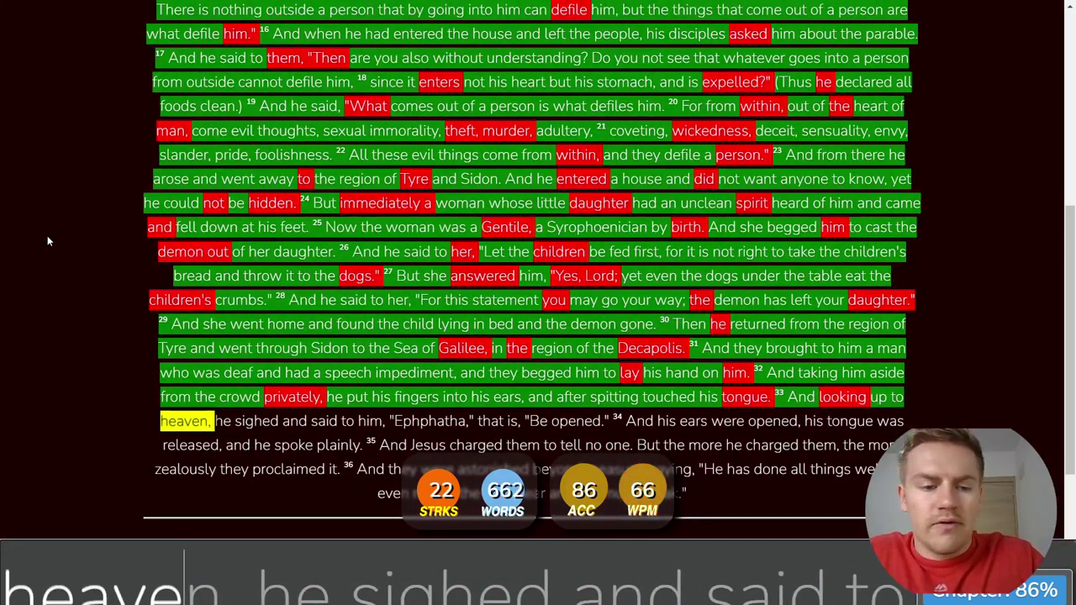
pyautogui.press('BackSpace')
pyautogui.press('BackSpace')
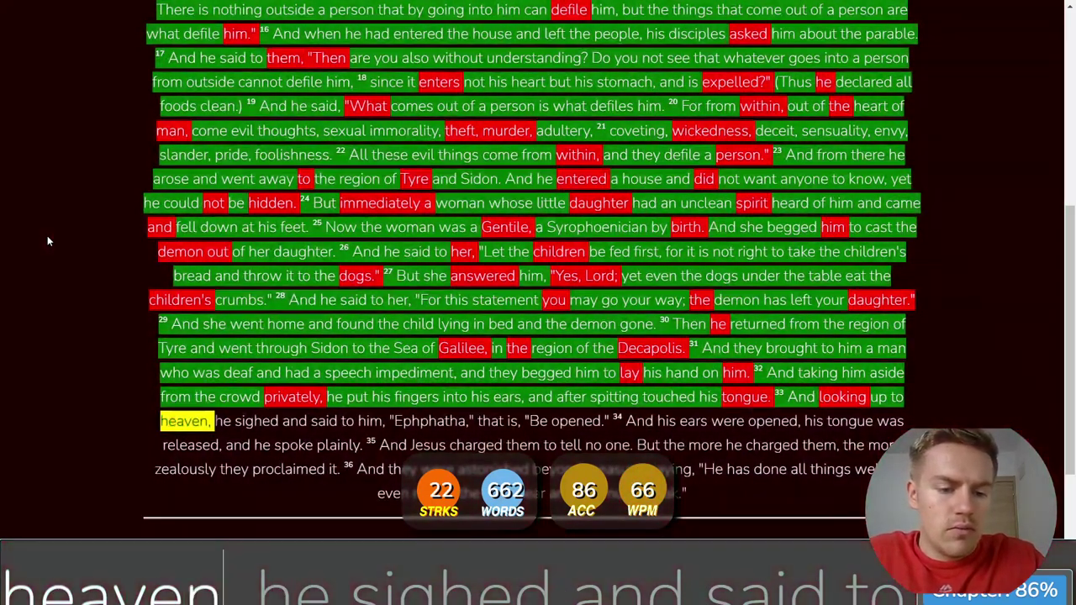
pyautogui.write(', he ')
pyautogui.write('sighe')
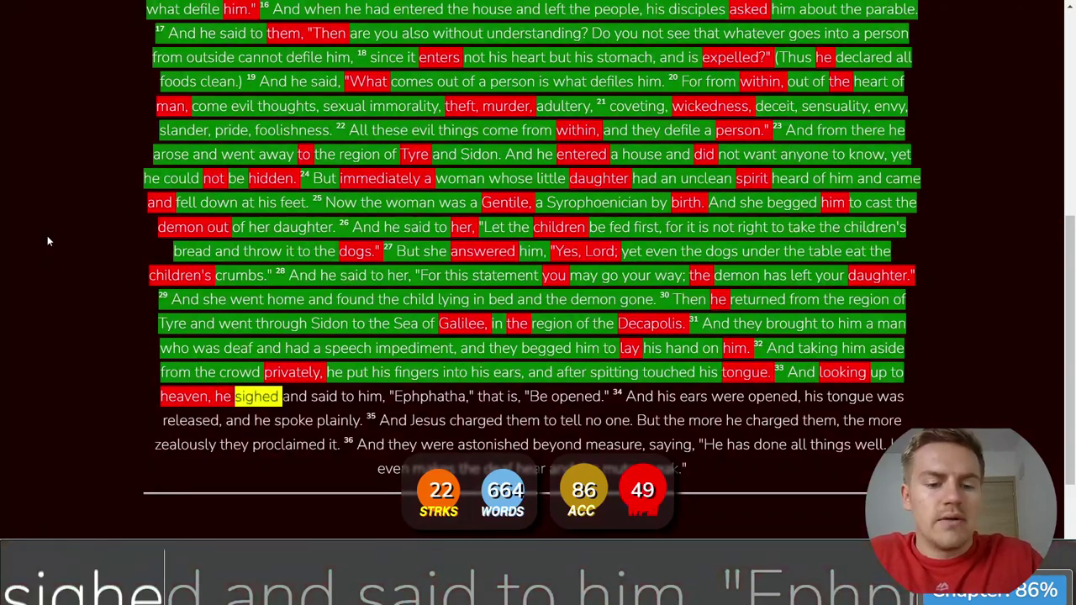
pyautogui.write('d and said to hi')
pyautogui.write('m')
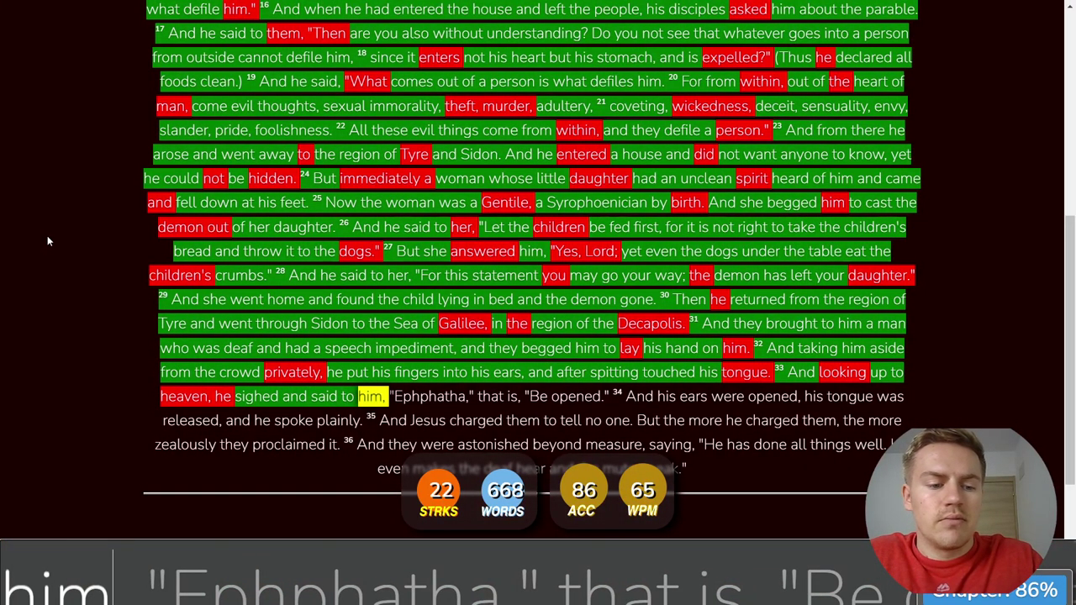
pyautogui.write(', "')
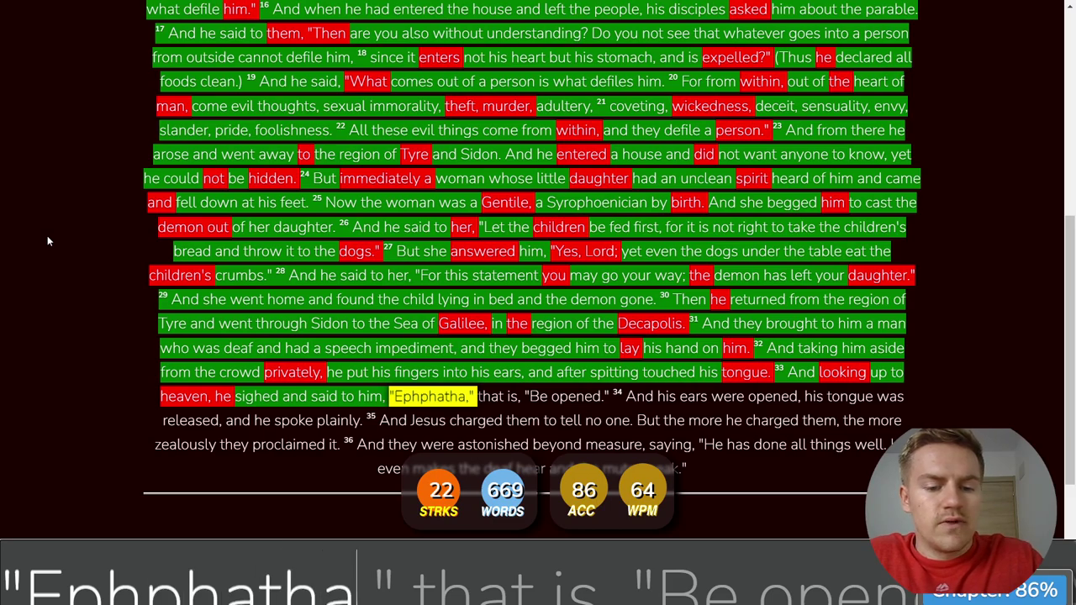
pyautogui.write('Ephphatha,"')
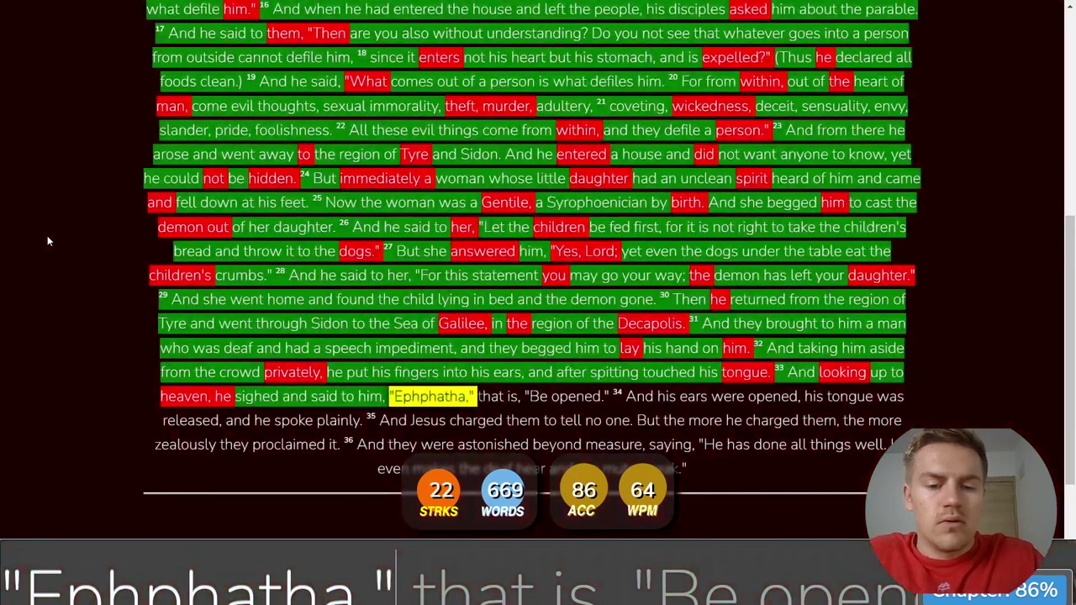
pyautogui.write(' th')
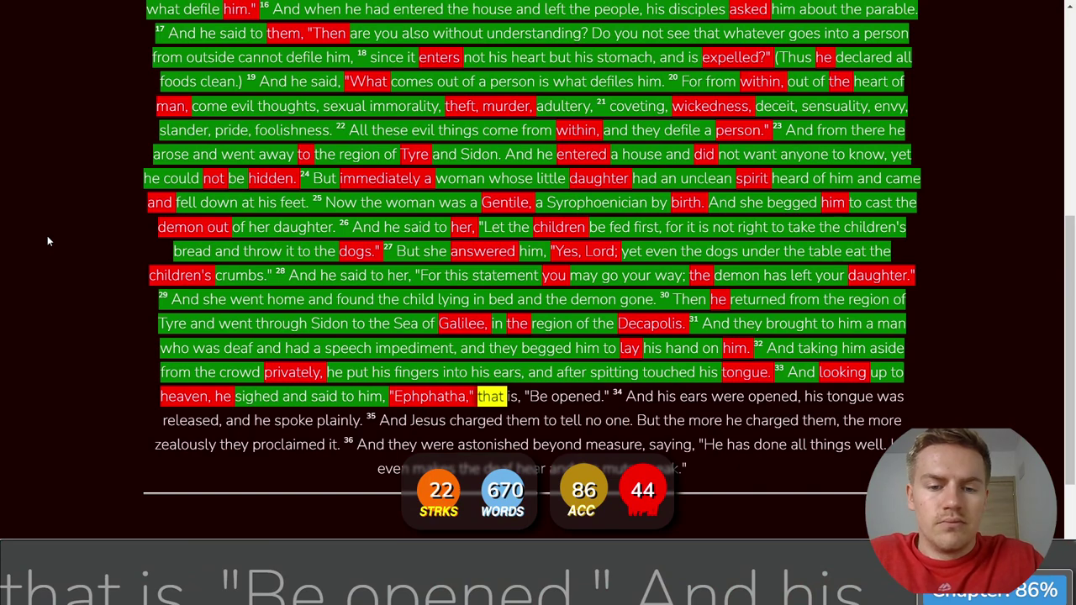
pyautogui.write('at ')
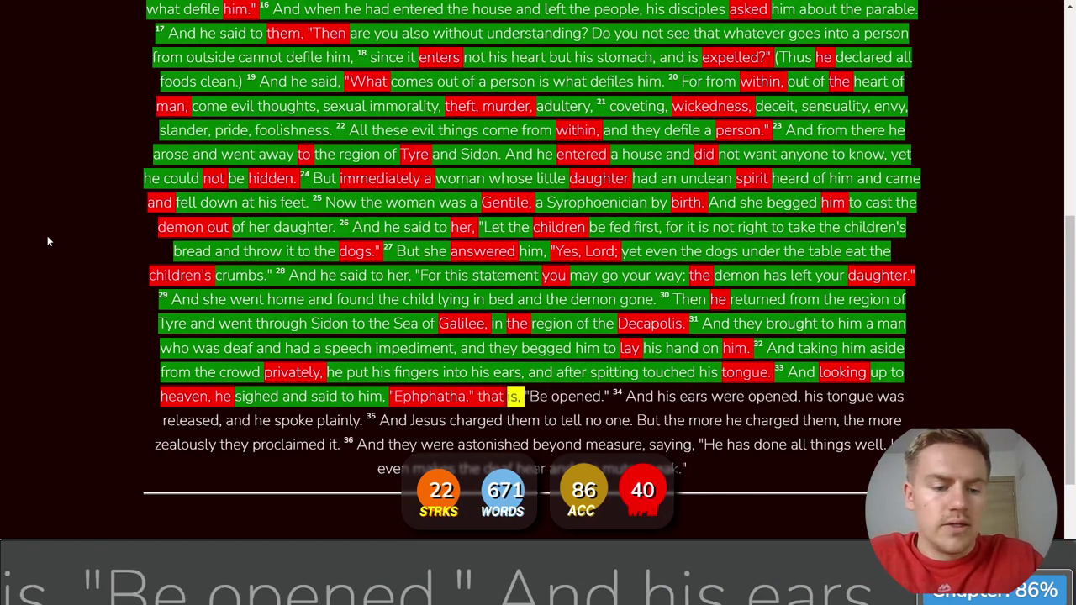
pyautogui.write('is, "Be o')
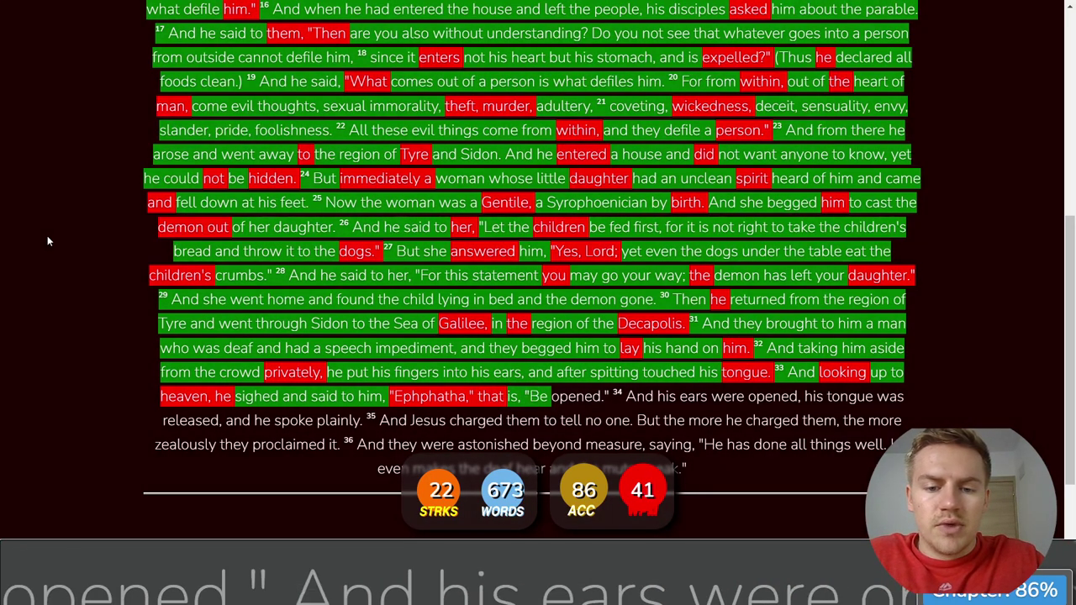
pyautogui.write('pened." 34 And his ears wer')
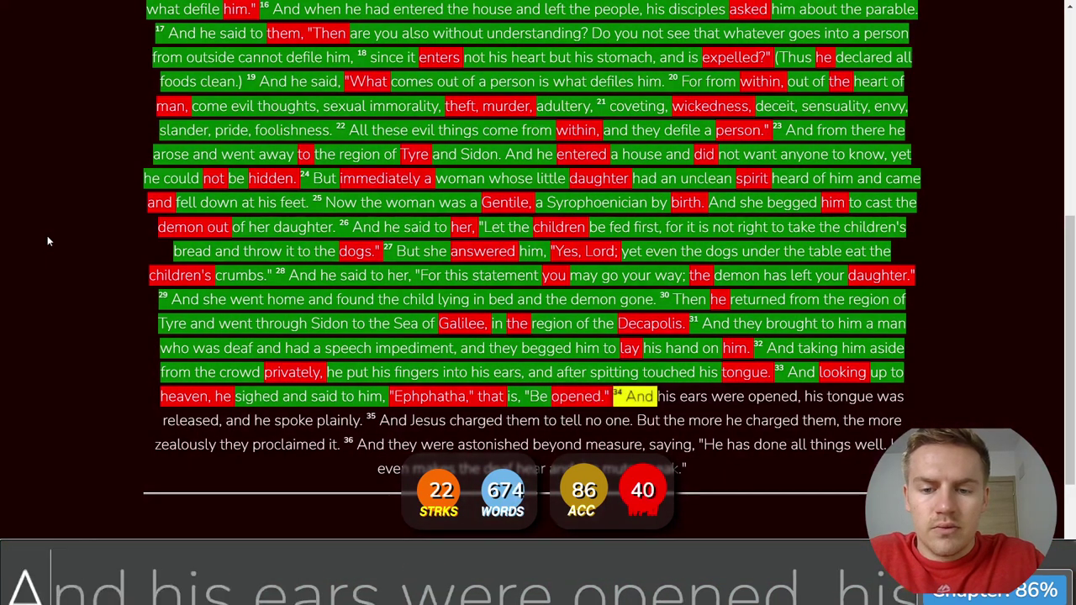
pyautogui.write('e opened, his ton')
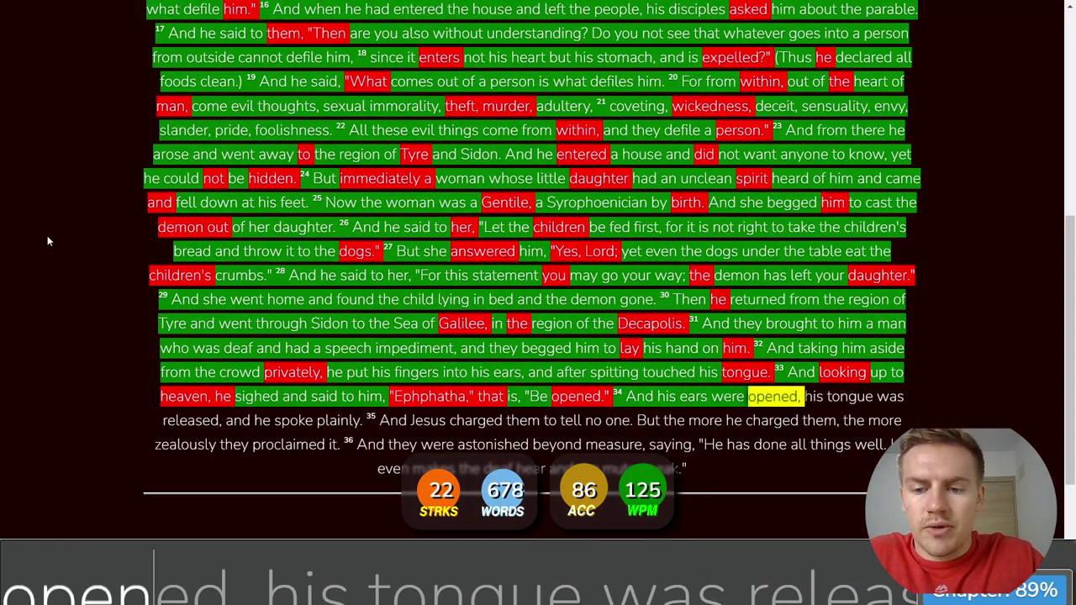
# - Type the rest of verses 34–36 through 'He even makes the deaf hear', correcting typos
pyautogui.press('BackSpace')
pyautogui.write('ongu')
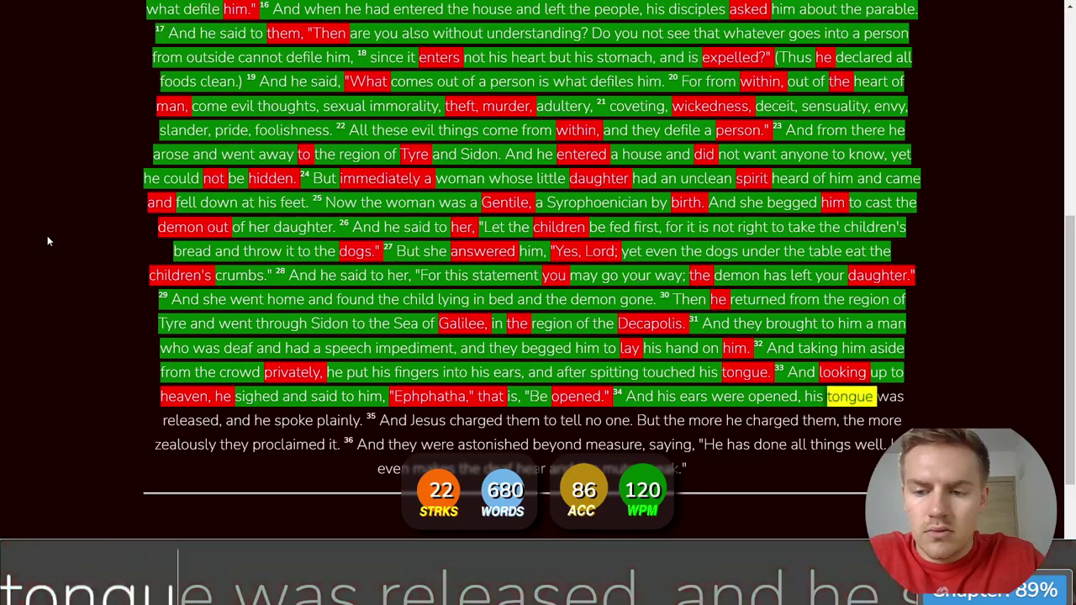
pyautogui.write('e was released, and he spoke o')
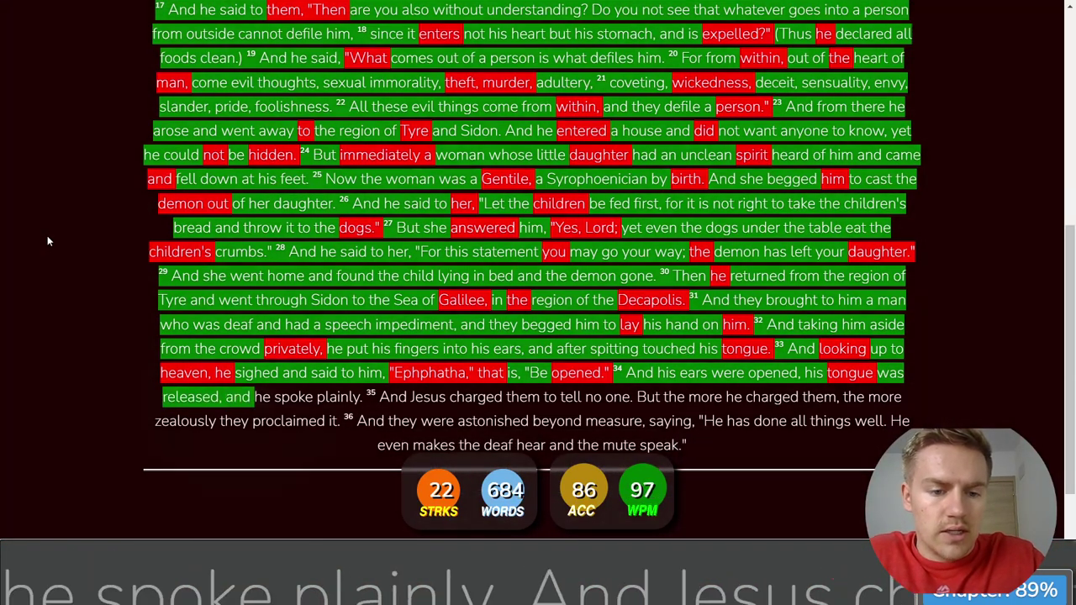
pyautogui.press('BackSpace')
pyautogui.write('plain')
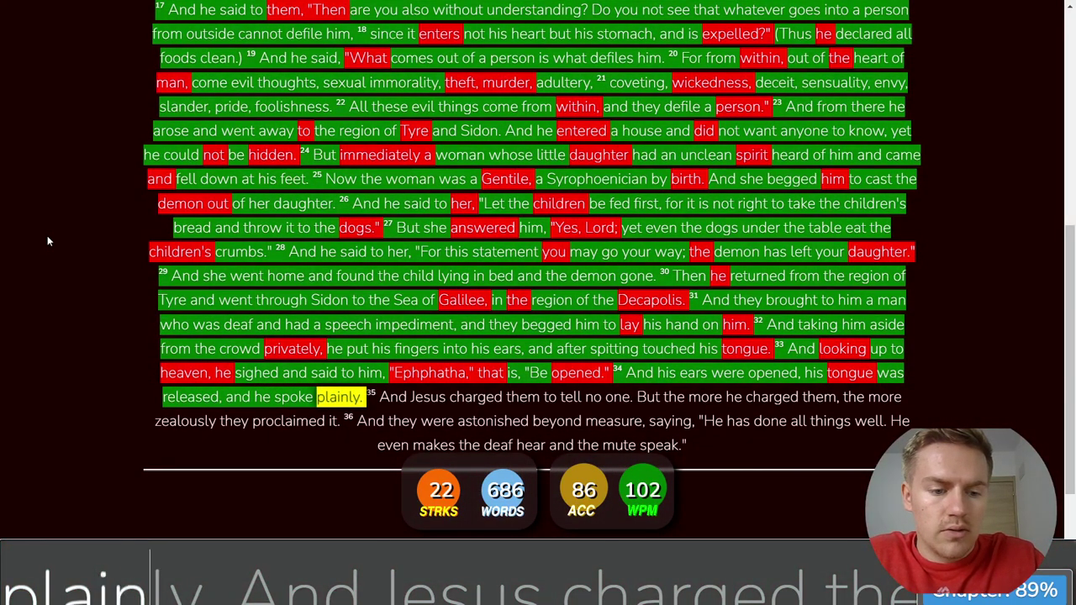
pyautogui.write('ly. 35 And Jesus charged them')
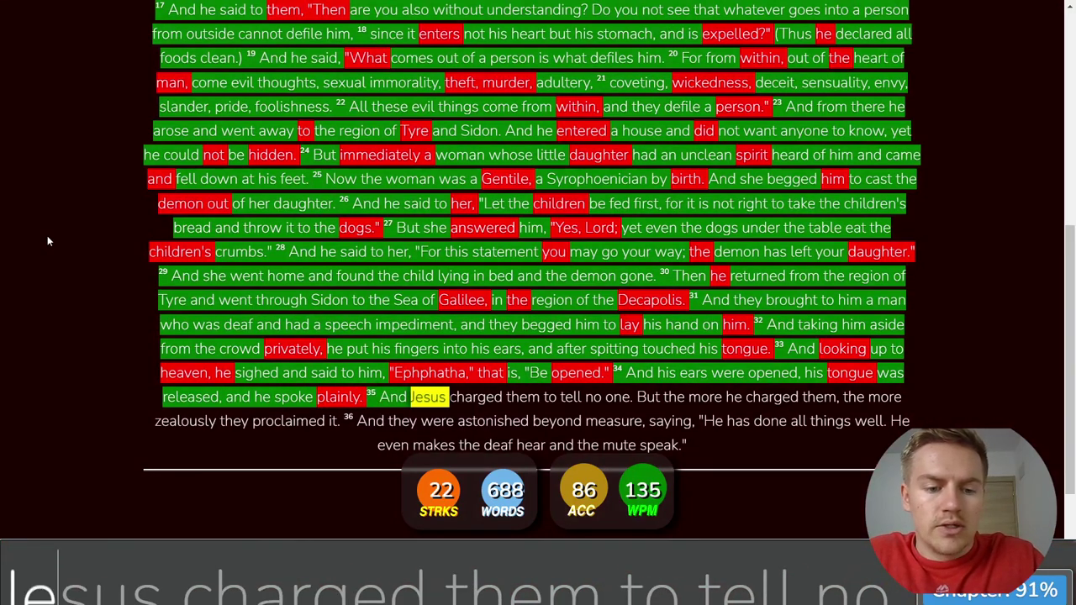
pyautogui.write(' to tell no one. But the')
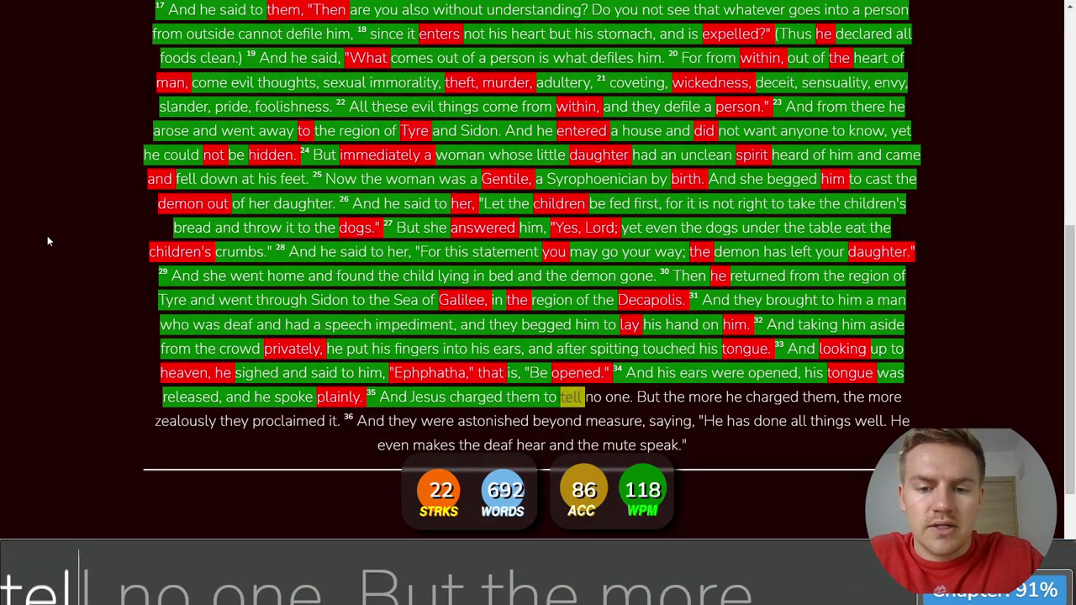
pyautogui.write(' more he char')
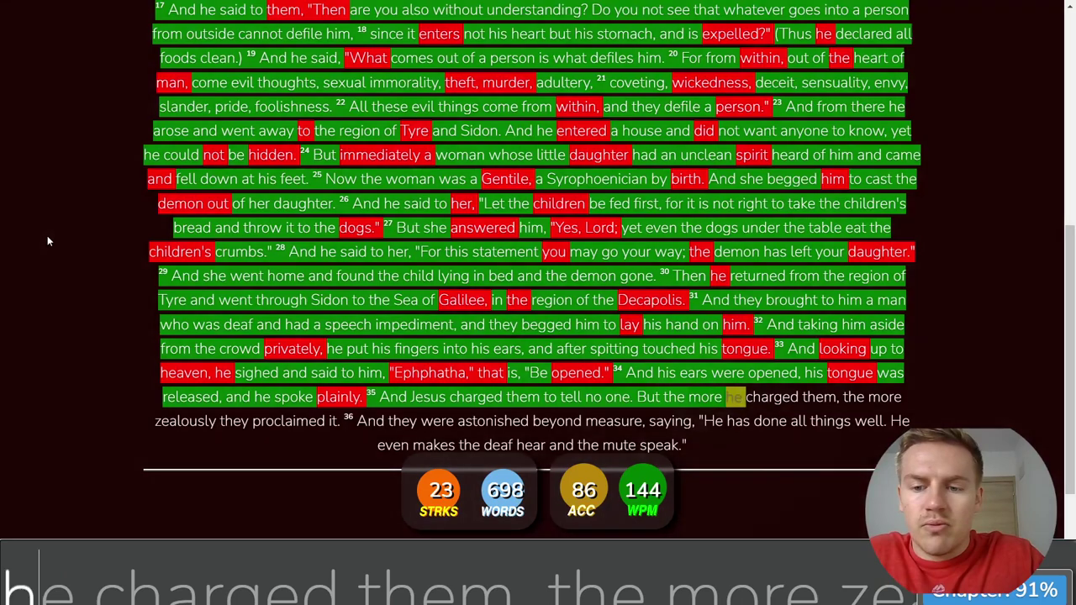
pyautogui.press('BackSpace')
pyautogui.press('BackSpace')
pyautogui.press('BackSpace')
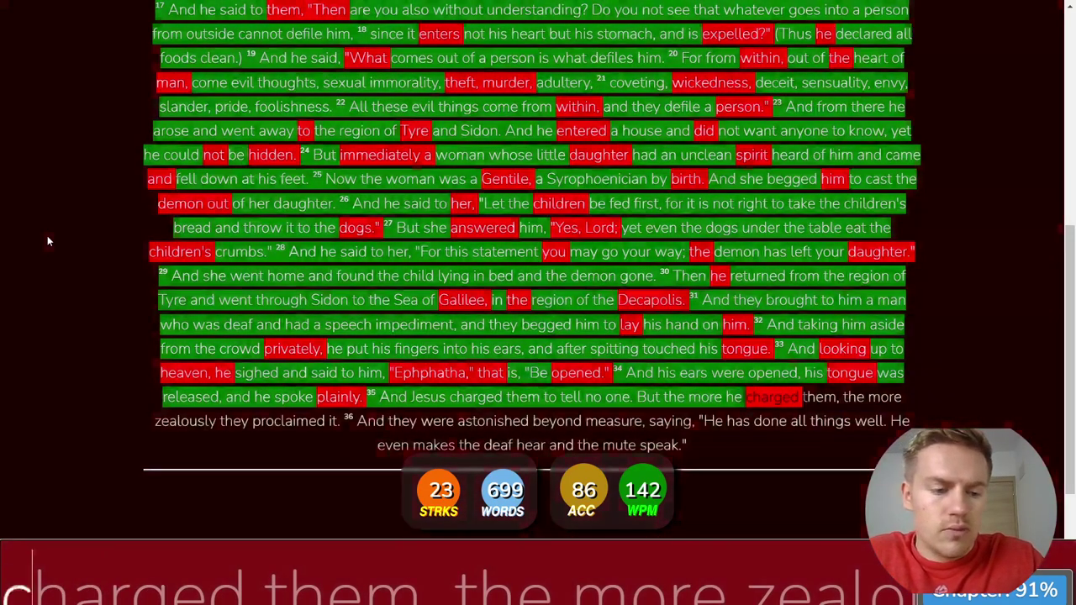
pyautogui.write('charged them, the more ')
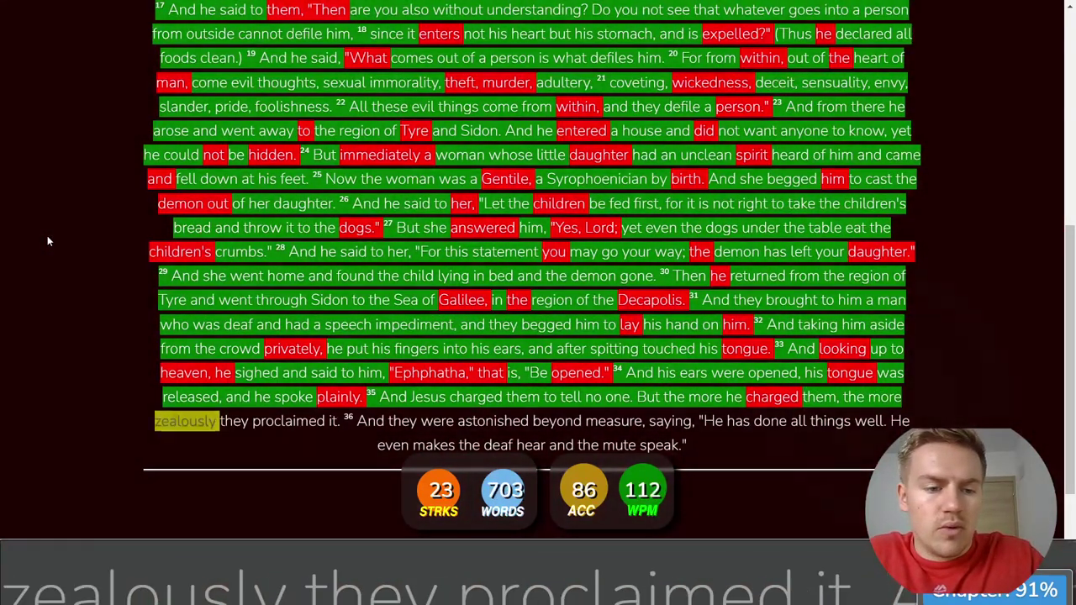
pyautogui.write('zealously they')
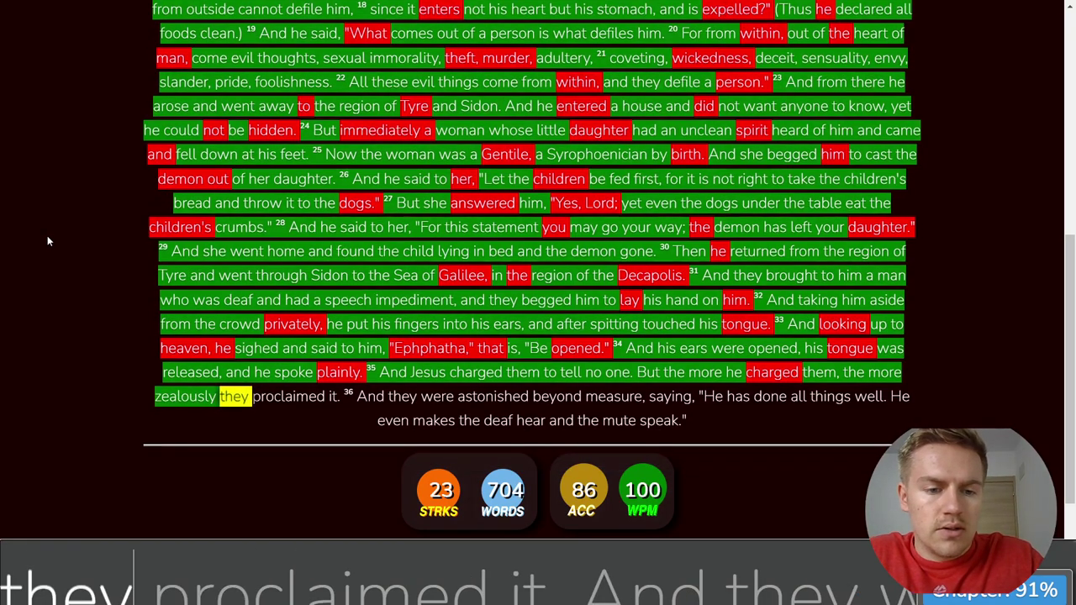
pyautogui.write(' p')
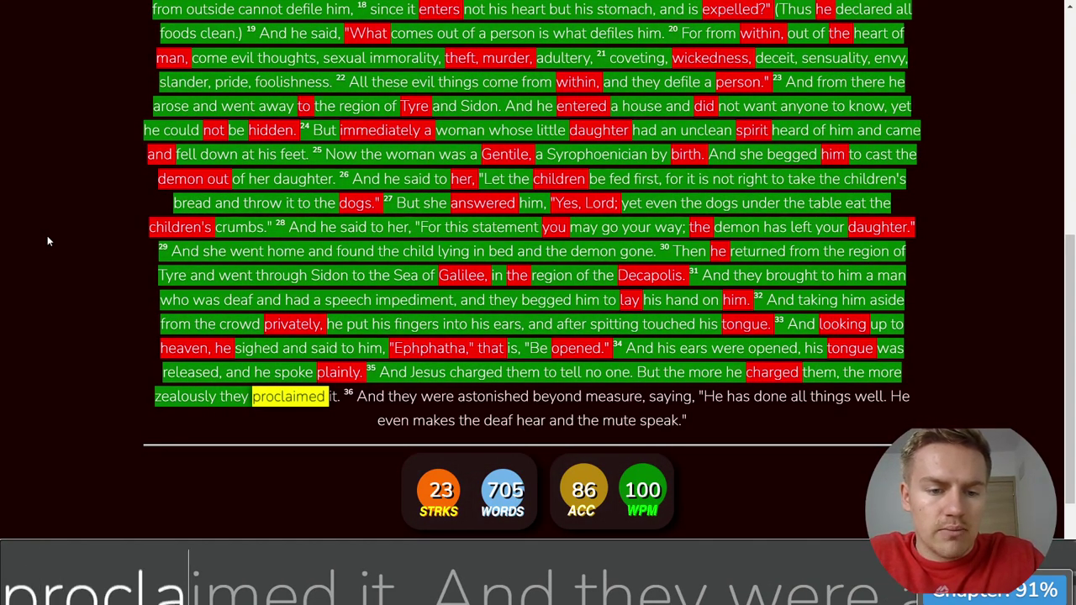
pyautogui.write('roclaimed it. 36 And the')
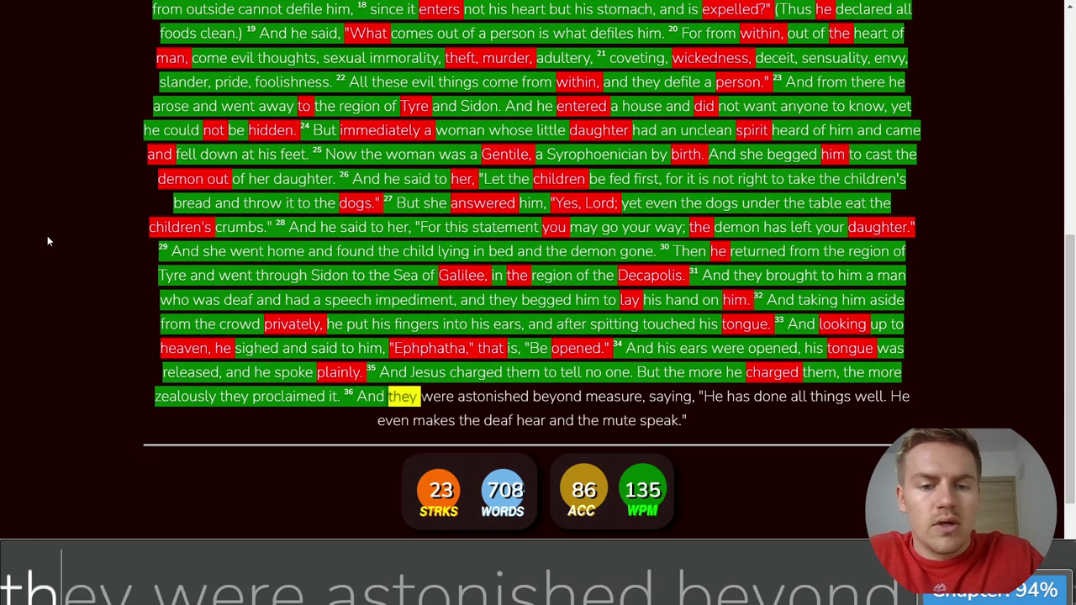
pyautogui.write('y were astonishe')
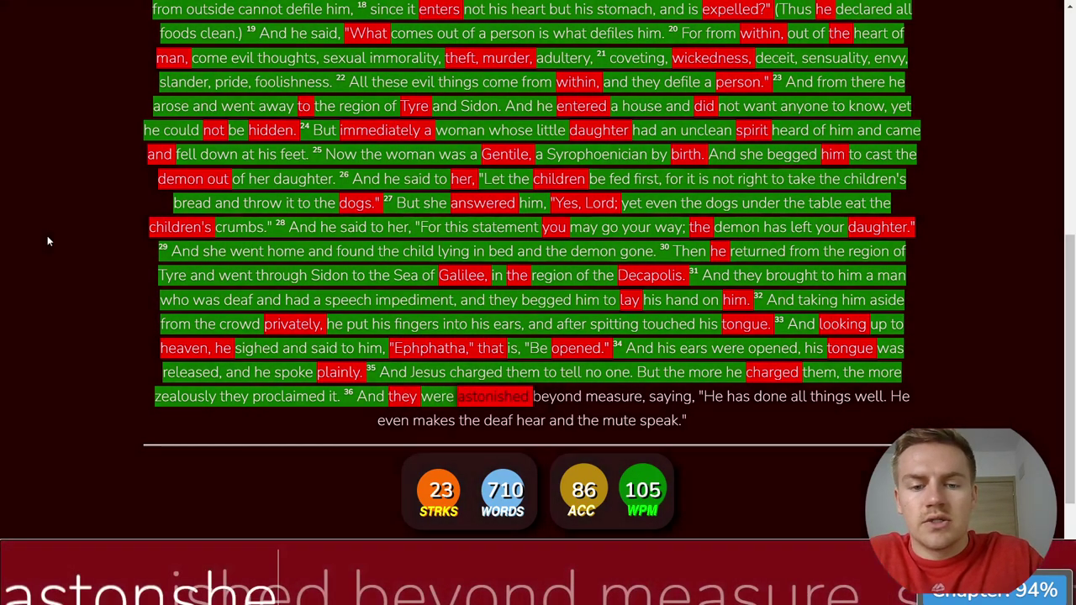
pyautogui.press('BackSpace')
pyautogui.press('BackSpace')
pyautogui.press('BackSpace')
pyautogui.write('ished beyond measure, sayi')
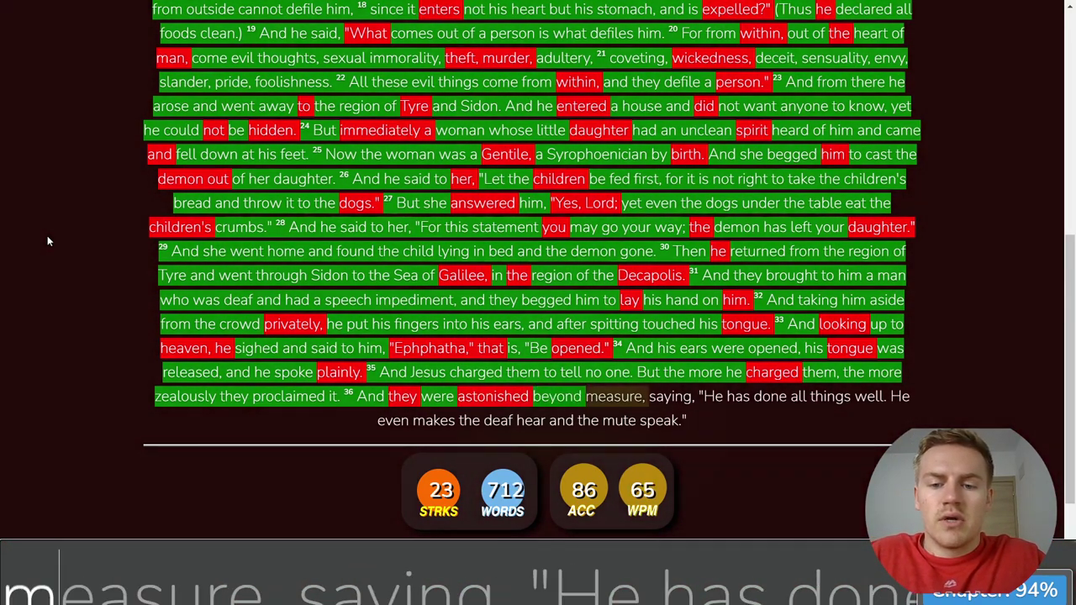
pyautogui.write('ng, "He has done ')
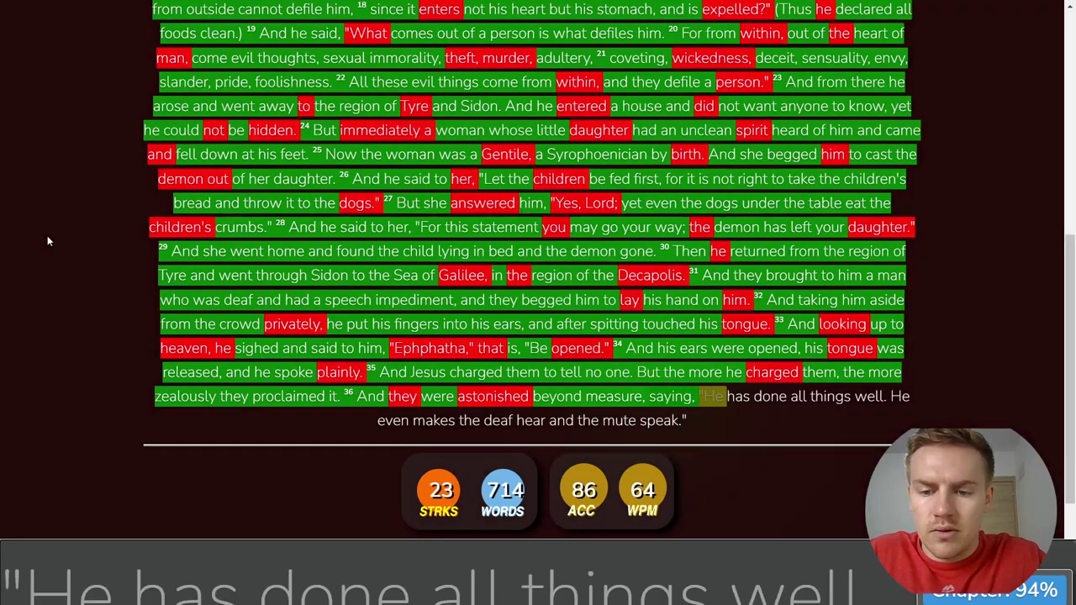
pyautogui.write('all things well. He eve')
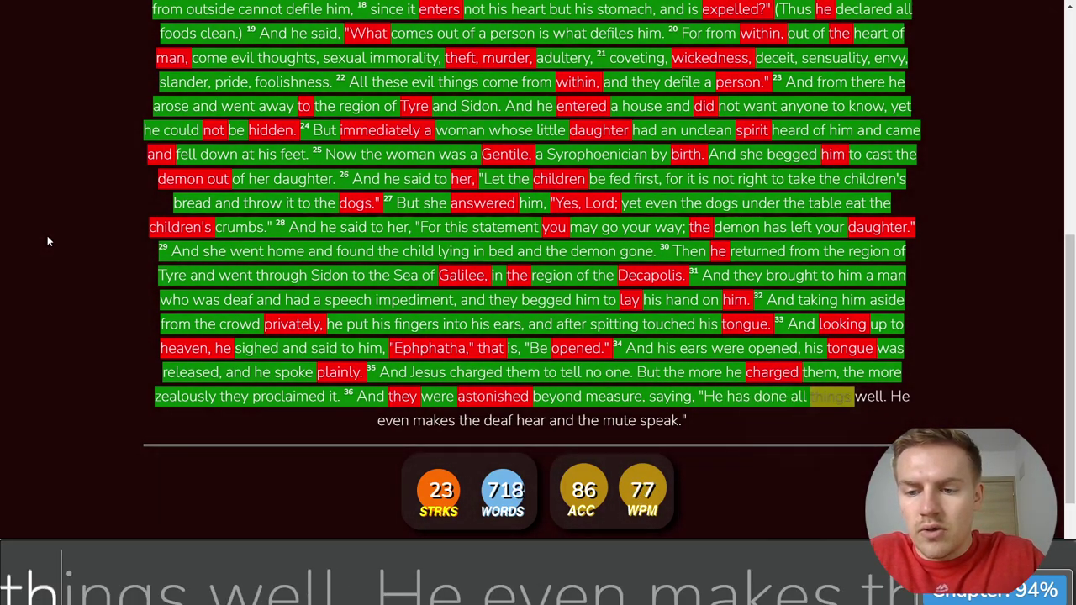
pyautogui.write('n makes the ')
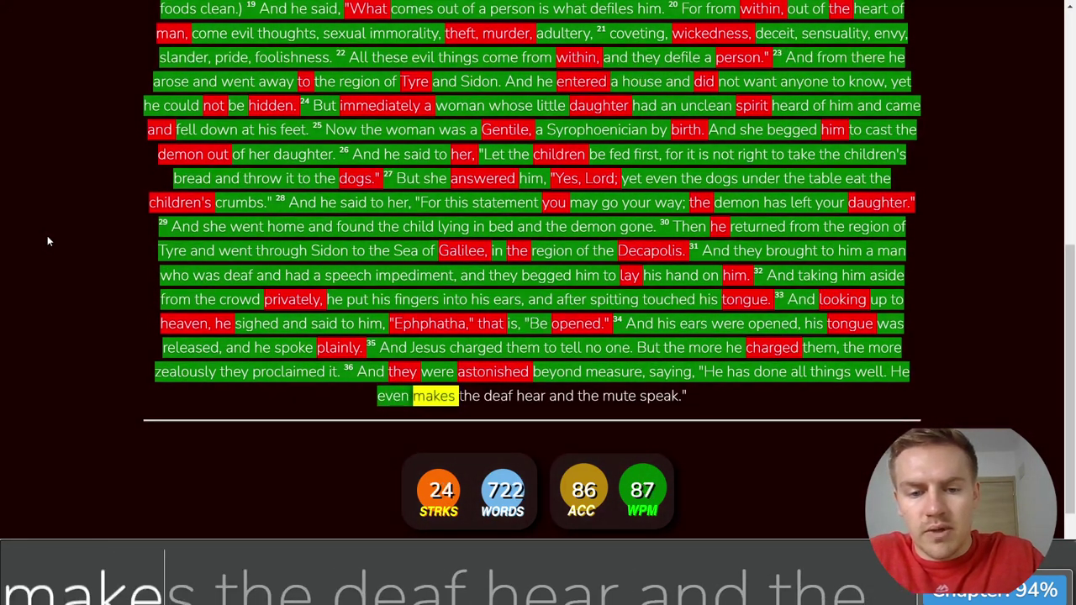
pyautogui.write('deaf hear and the mute ')
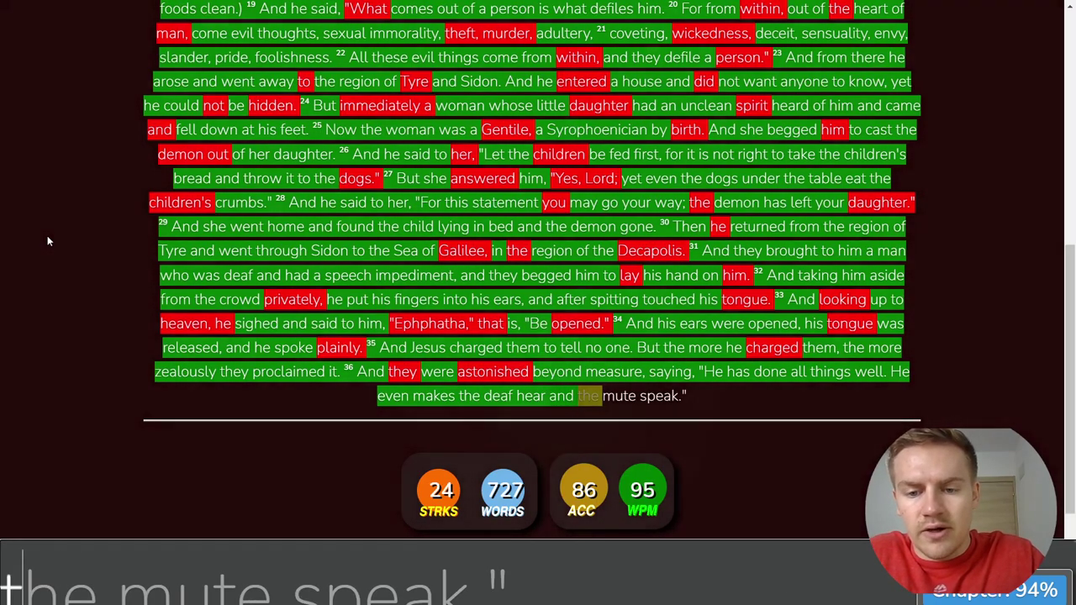
pyautogui.write('speak."')
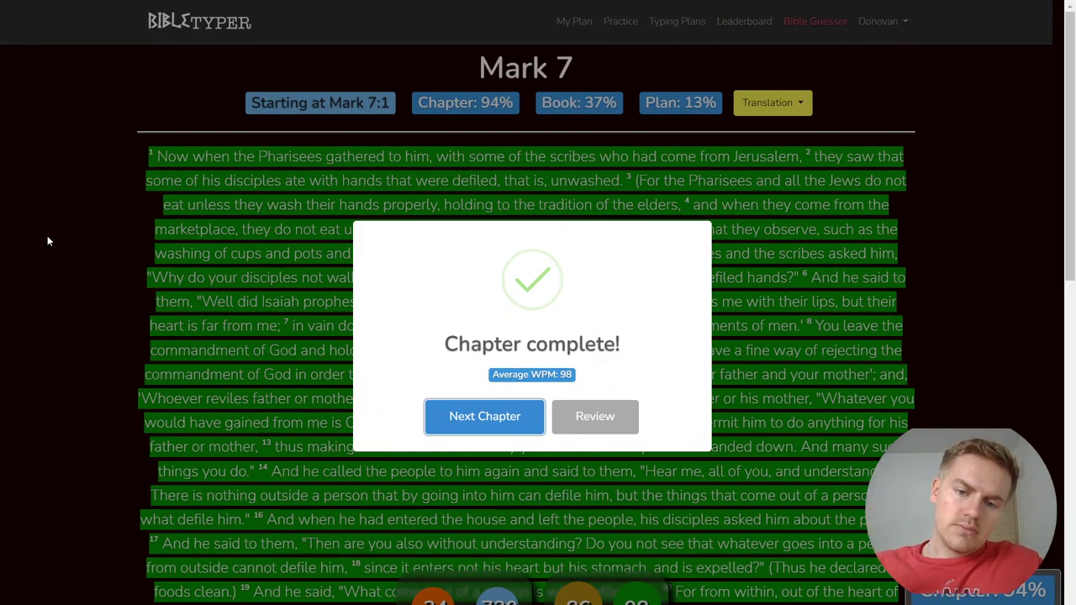
# - Choose Review on the Chapter complete dialog, exit browser full screen, and switch to OBS Studio
pyautogui.click(591, 414)
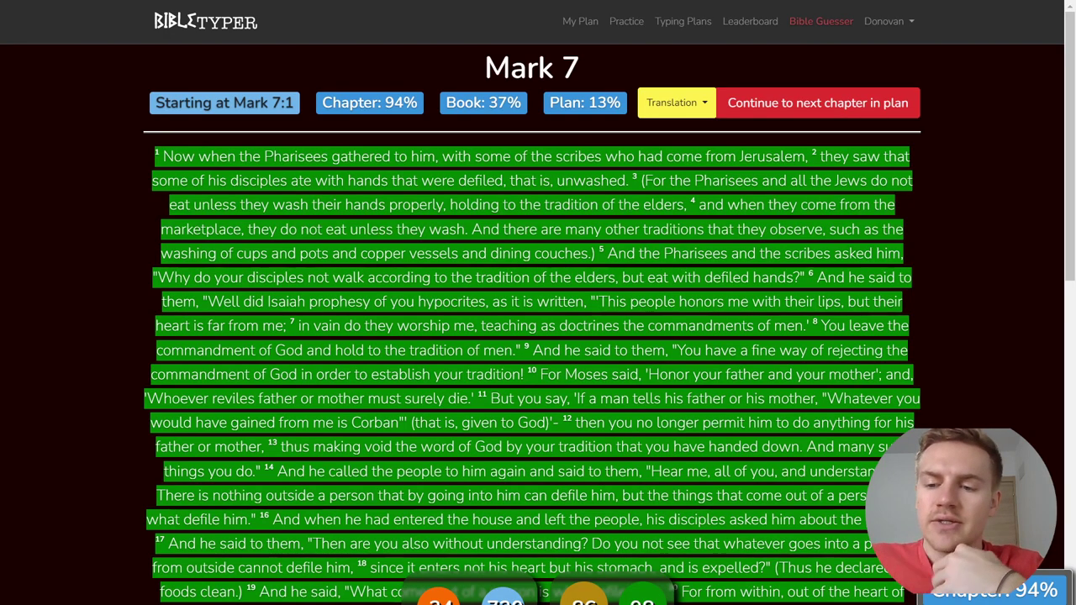
pyautogui.press('F11')
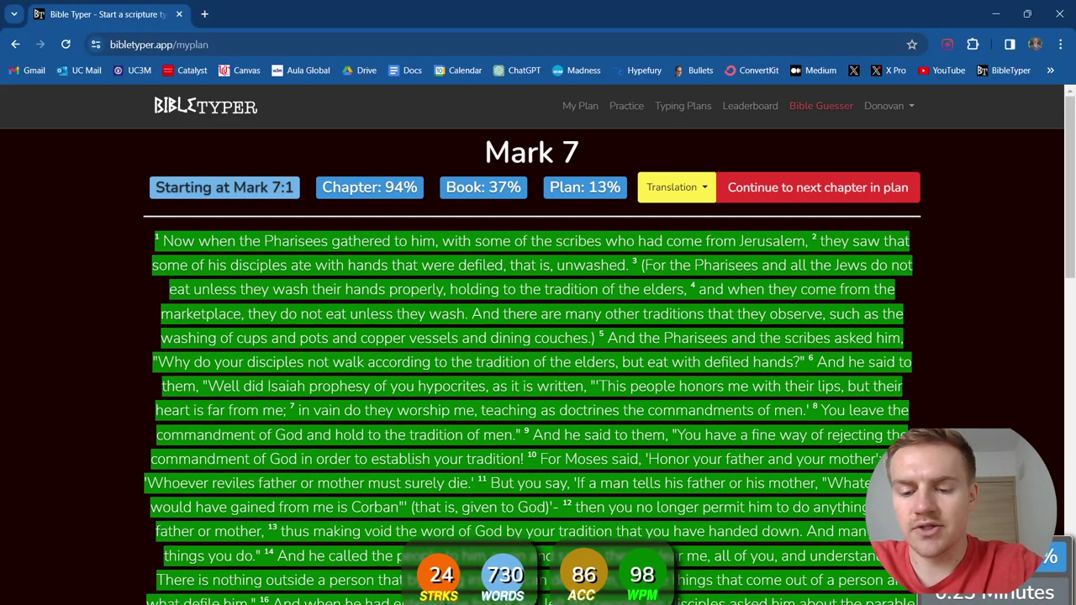
pyautogui.hotkey('alt', 'Tab')
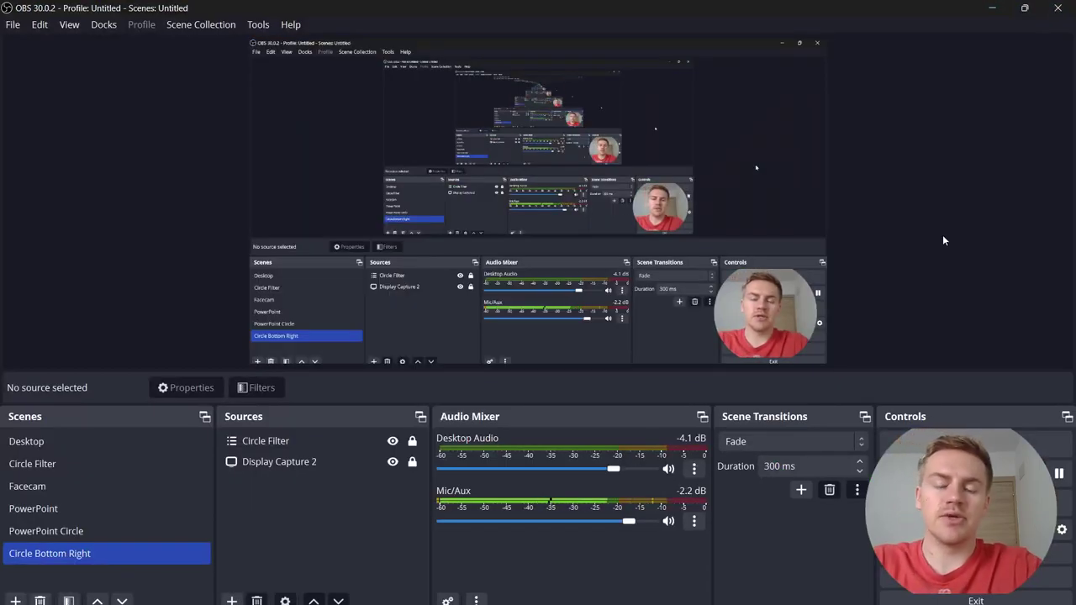